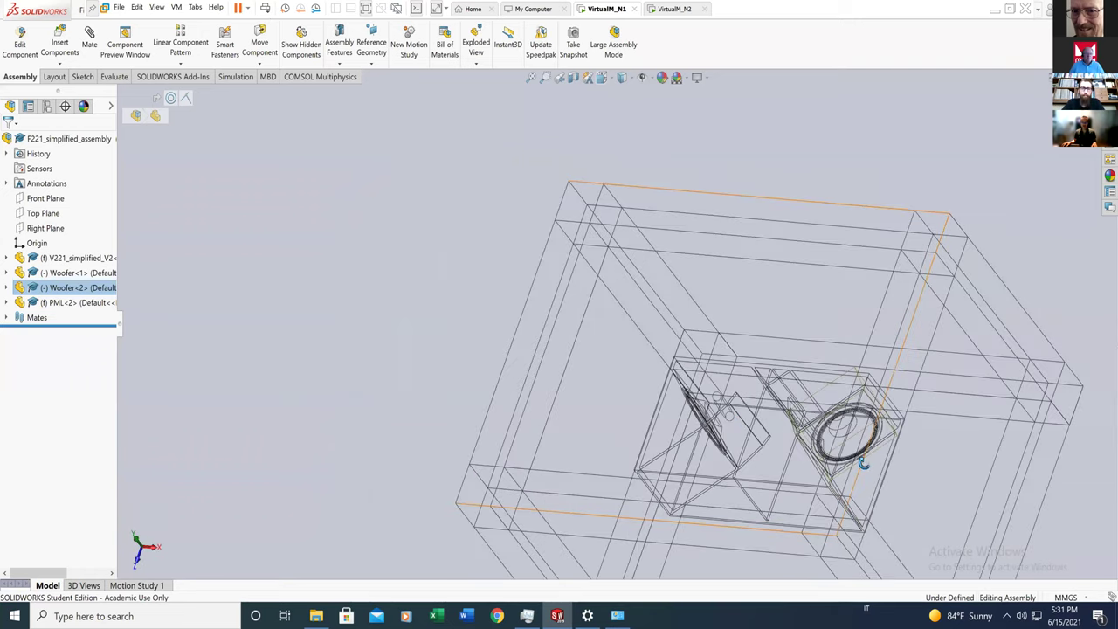
# - Examine the wireframe speaker assembly from several angles, viewing both woofers, the cabinet and the surrounding PML box
pyautogui.click(532, 78)
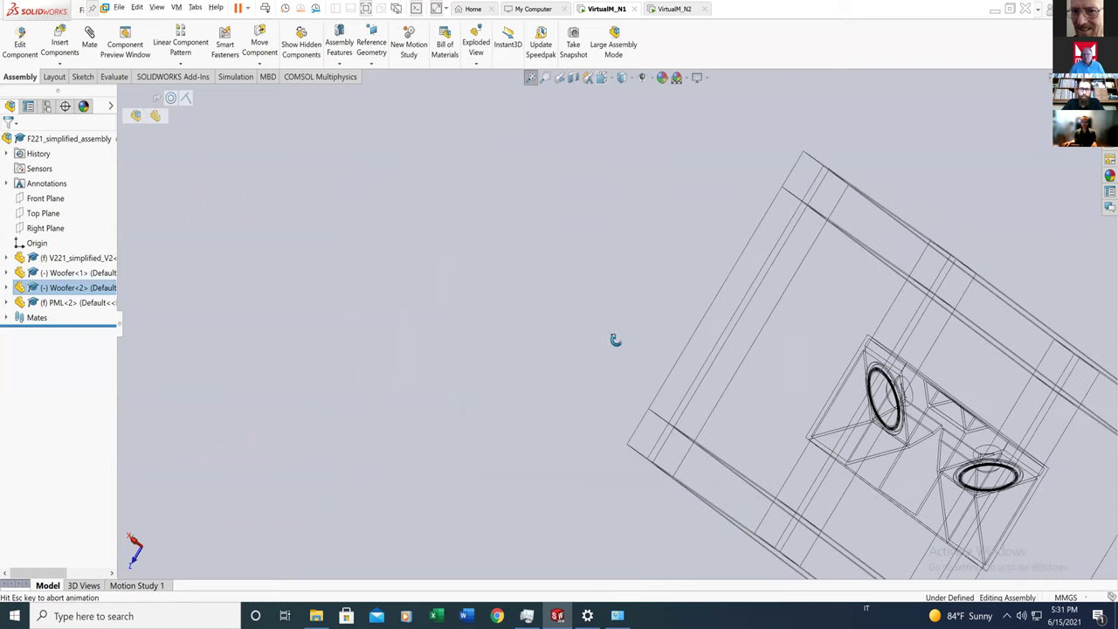
pyautogui.moveTo(565, 338); pyautogui.dragTo(642, 320)
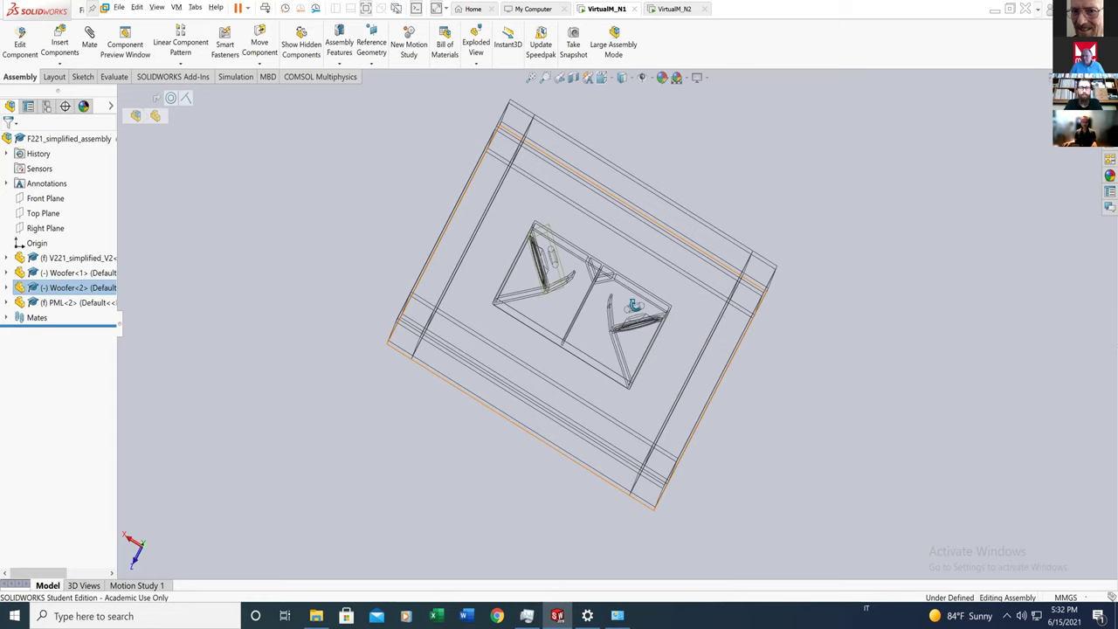
pyautogui.moveTo(612, 308); pyautogui.dragTo(631, 222)
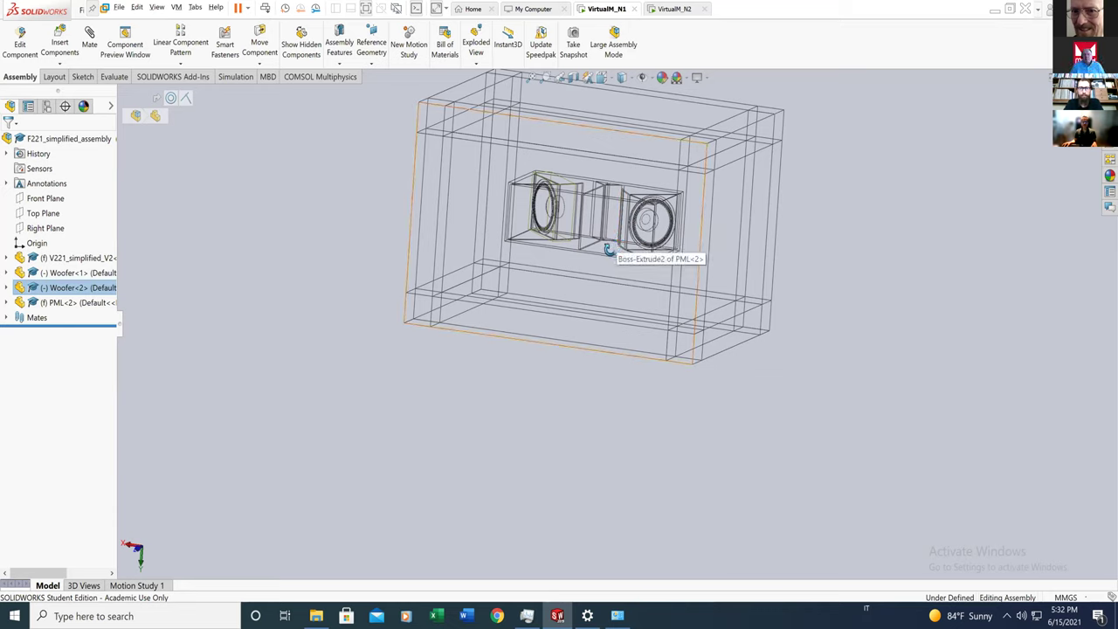
pyautogui.click(532, 80)
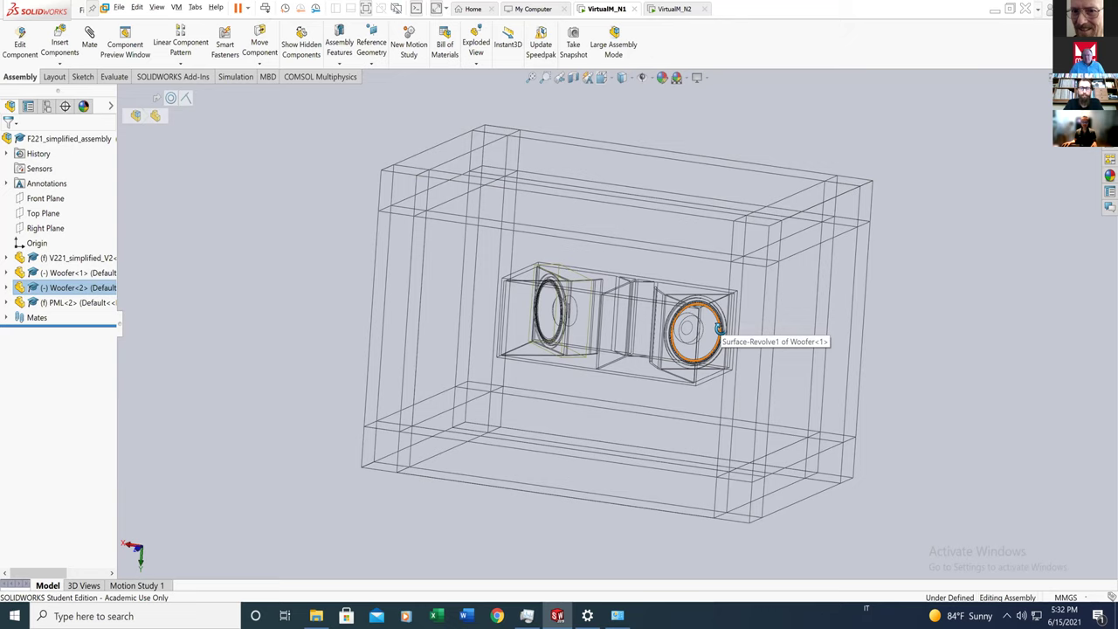
pyautogui.moveTo(672, 353); pyautogui.dragTo(726, 237)
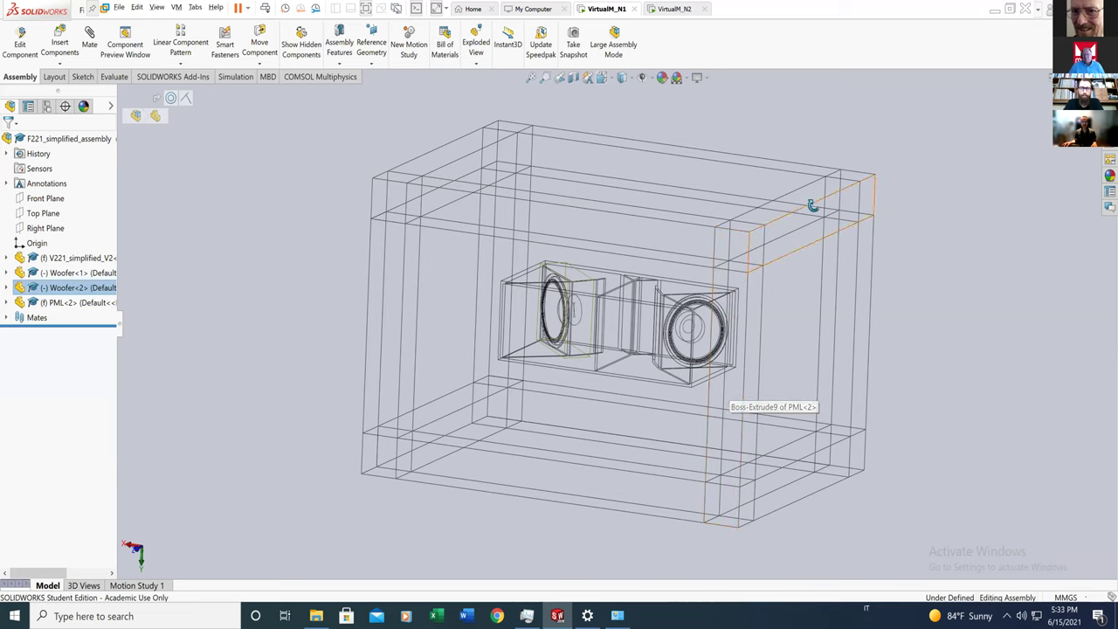
# - Switch to COMSOL Multiphysics and build the geometry up to Import 1 to inspect the imported F221_simplified_assembly.SLDASM
pyautogui.click(995, 9)
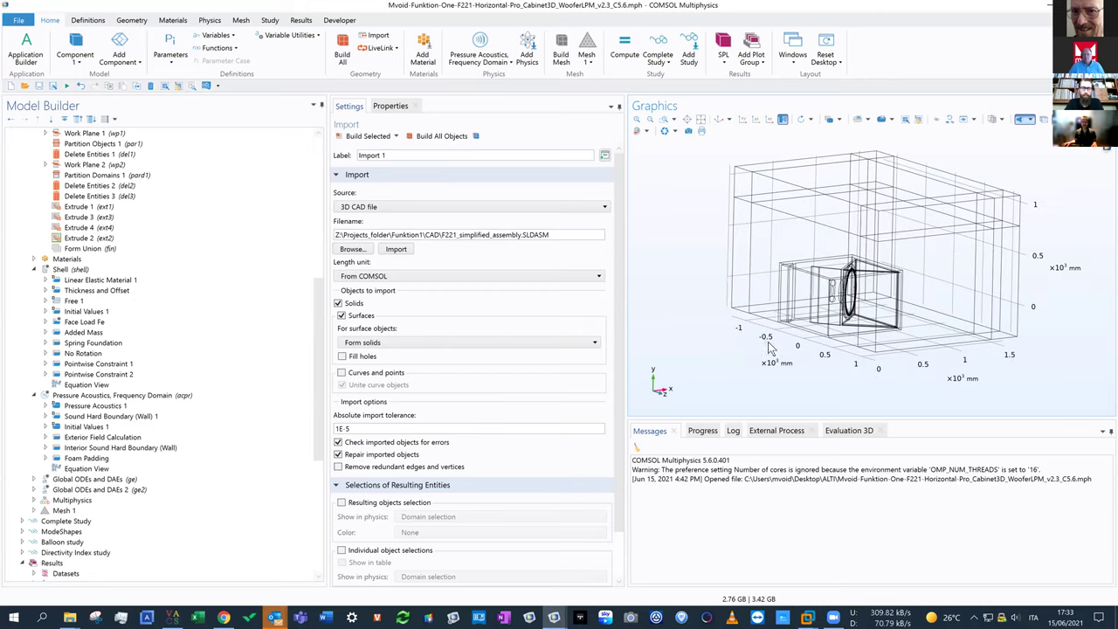
pyautogui.moveTo(762, 324)
pyautogui.mouseDown()
pyautogui.moveTo(767, 346)
pyautogui.moveTo(770, 333)
pyautogui.moveTo(751, 334)
pyautogui.mouseUp()
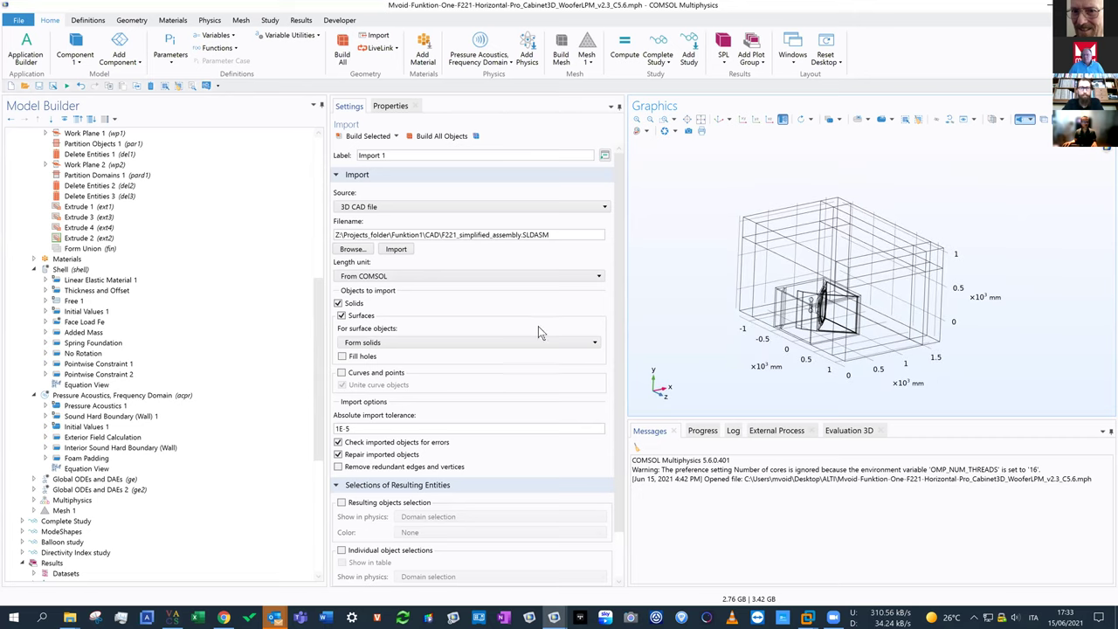
pyautogui.moveTo(319, 257); pyautogui.dragTo(324, 187)
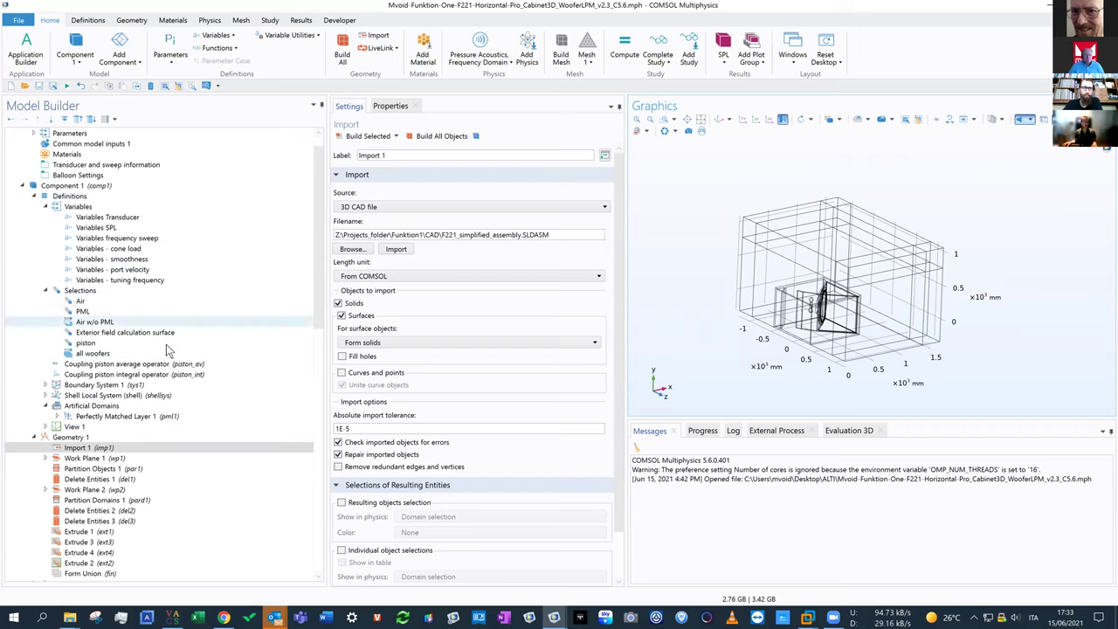
pyautogui.click(367, 137)
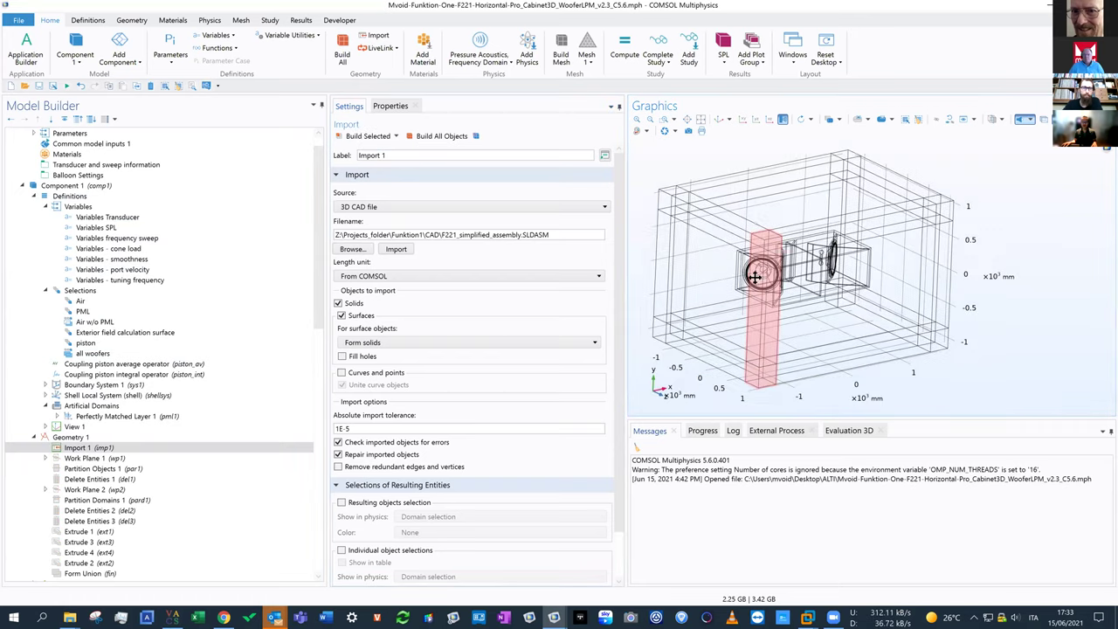
pyautogui.moveTo(733, 321)
pyautogui.mouseDown()
pyautogui.moveTo(751, 282)
pyautogui.moveTo(750, 308)
pyautogui.mouseUp()
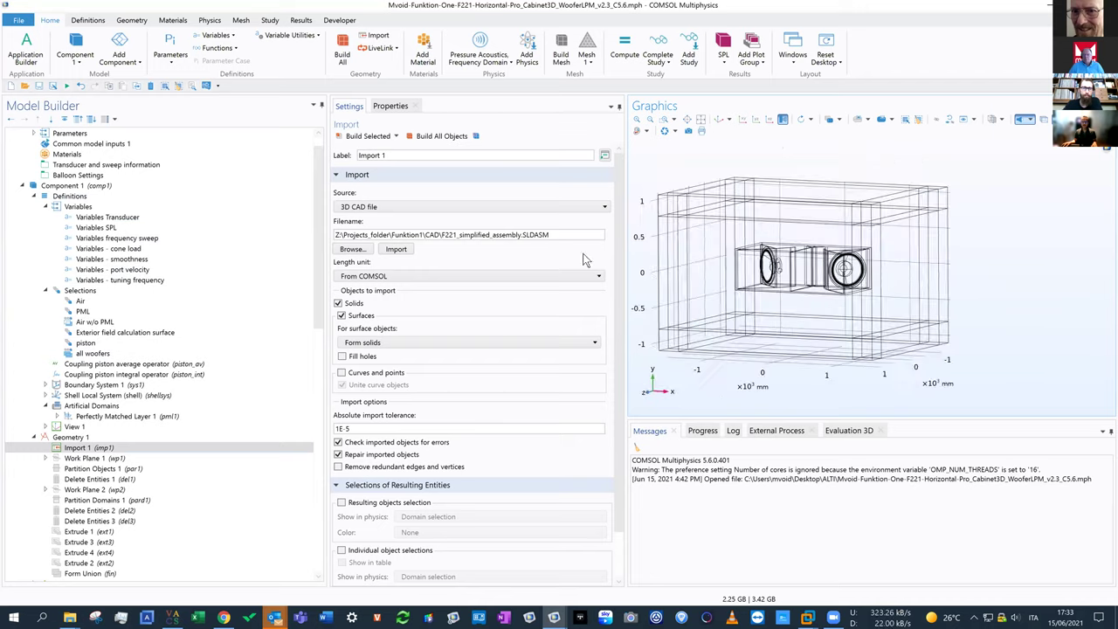
# - Build all objects of the geometry sequence and inspect the resulting cabinet model
pyautogui.click(442, 135)
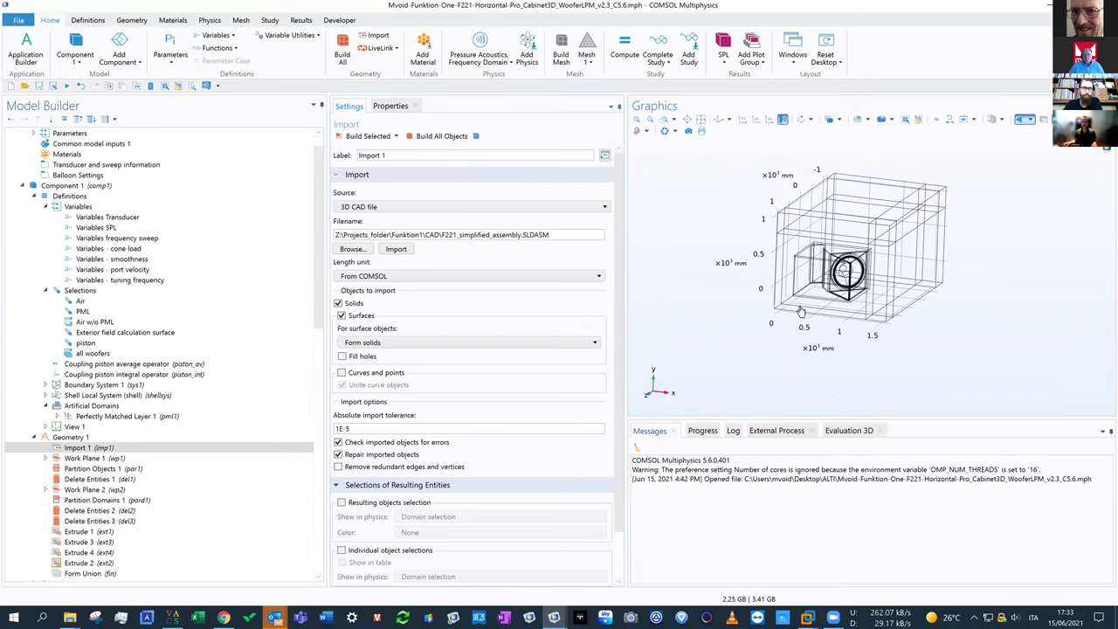
pyautogui.moveTo(839, 275); pyautogui.dragTo(823, 376)
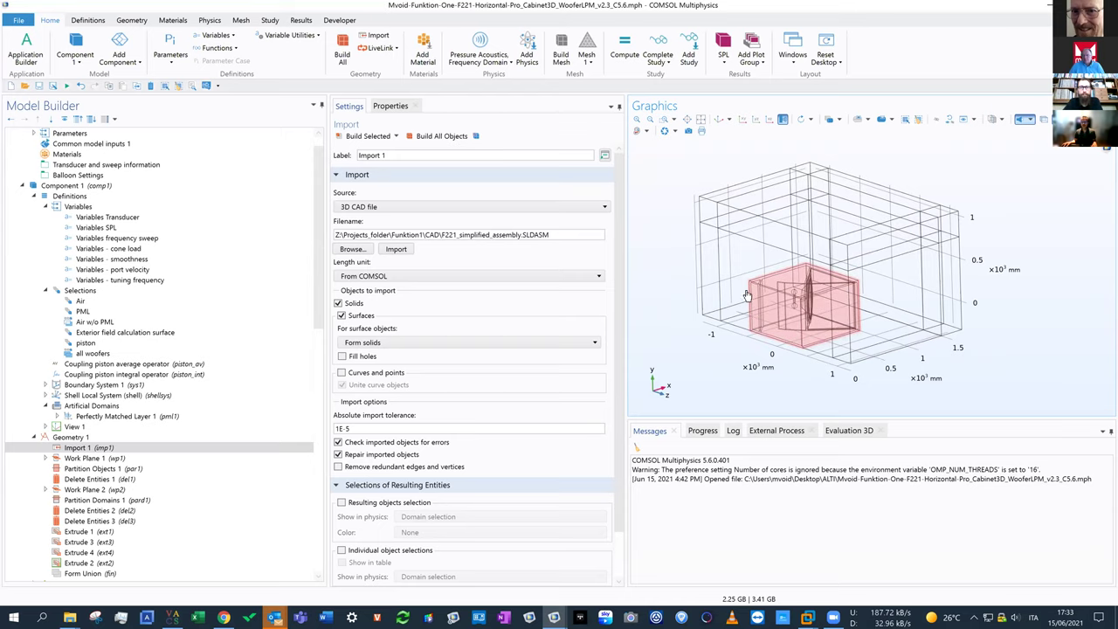
pyautogui.moveTo(769, 357)
pyautogui.mouseDown()
pyautogui.moveTo(772, 374)
pyautogui.moveTo(757, 342)
pyautogui.moveTo(753, 353)
pyautogui.mouseUp()
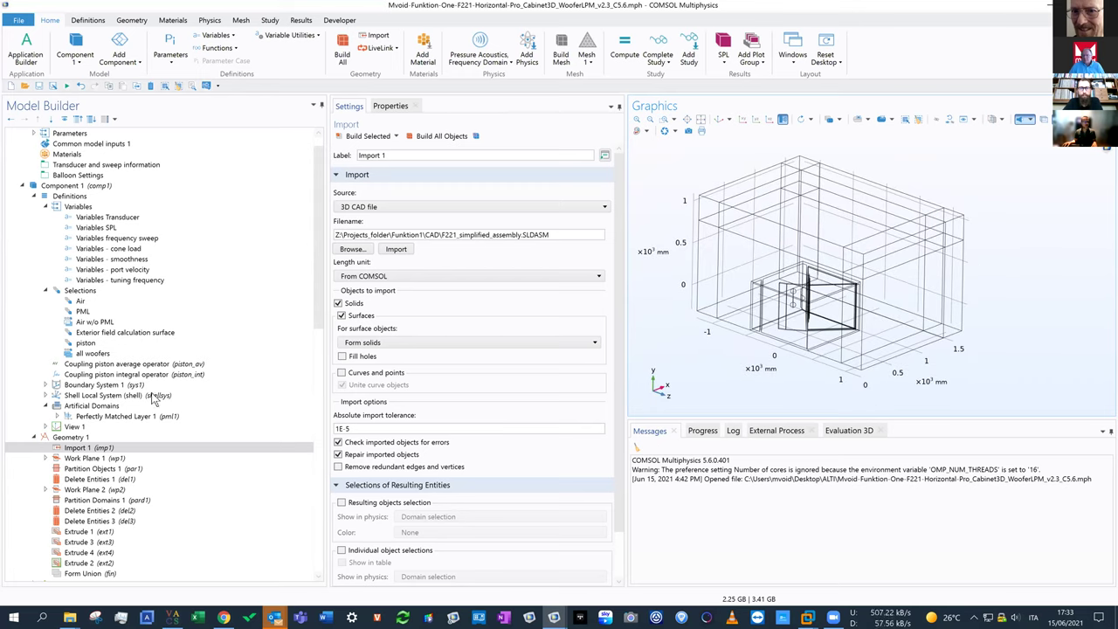
# - Inspect the Air domain selection and the piston boundary selection under Definitions in the model geometry
pyautogui.scroll(2, 197, 371)
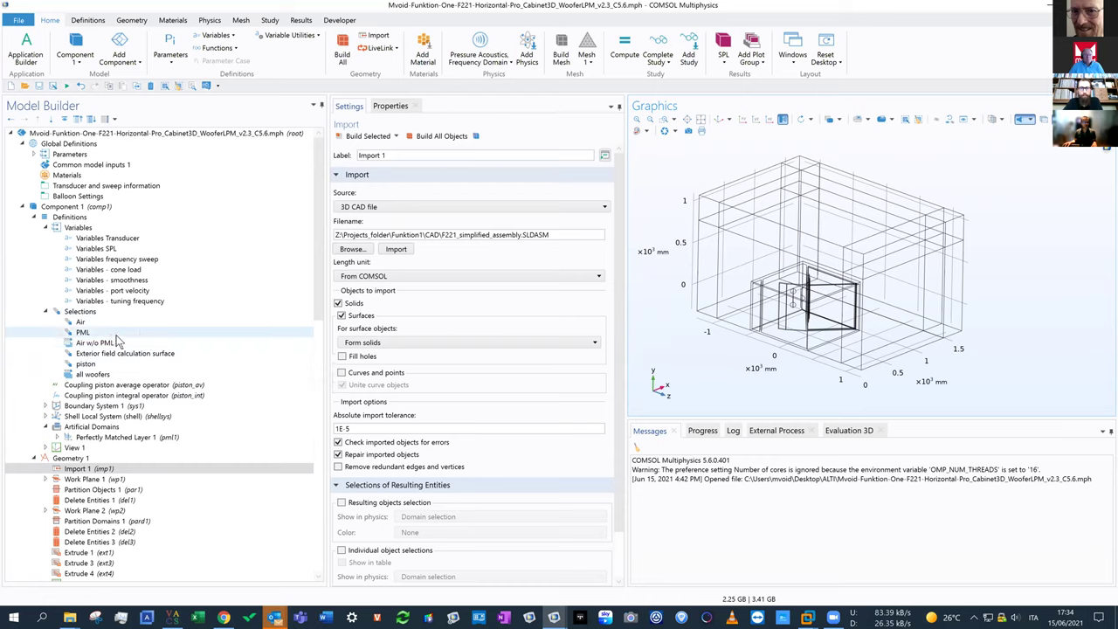
pyautogui.click(82, 322)
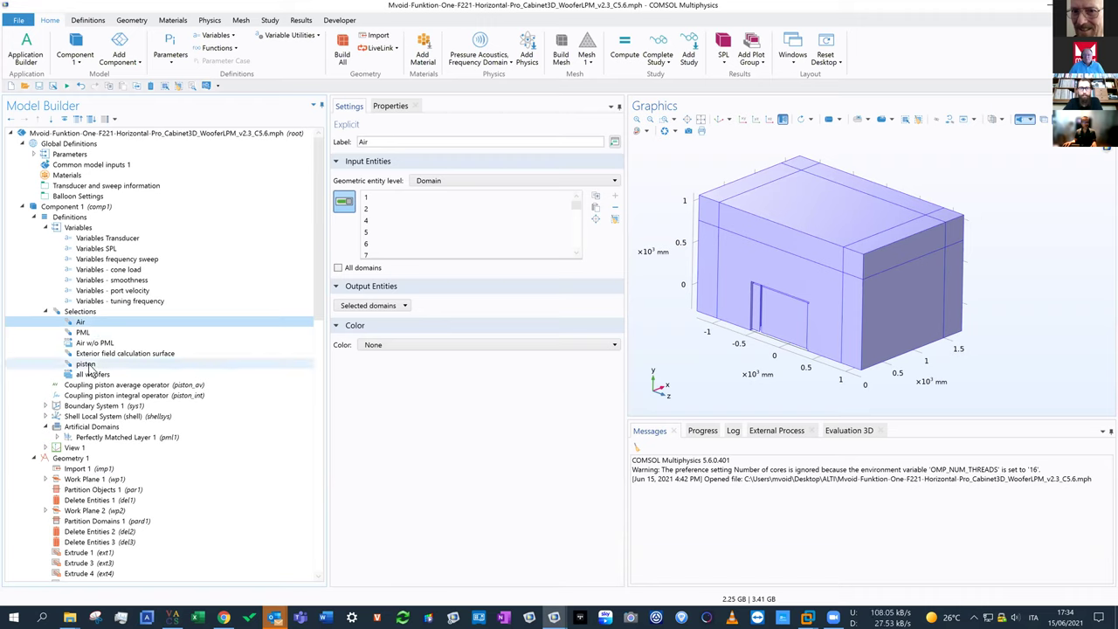
pyautogui.click(96, 364)
pyautogui.moveTo(734, 338)
pyautogui.mouseDown()
pyautogui.moveTo(724, 332)
pyautogui.moveTo(739, 336)
pyautogui.mouseUp()
pyautogui.scroll(5, 805, 271)
pyautogui.scroll(-5, 805, 271)
pyautogui.moveTo(806, 272); pyautogui.dragTo(650, 337)
pyautogui.scroll(-3, 650, 336)
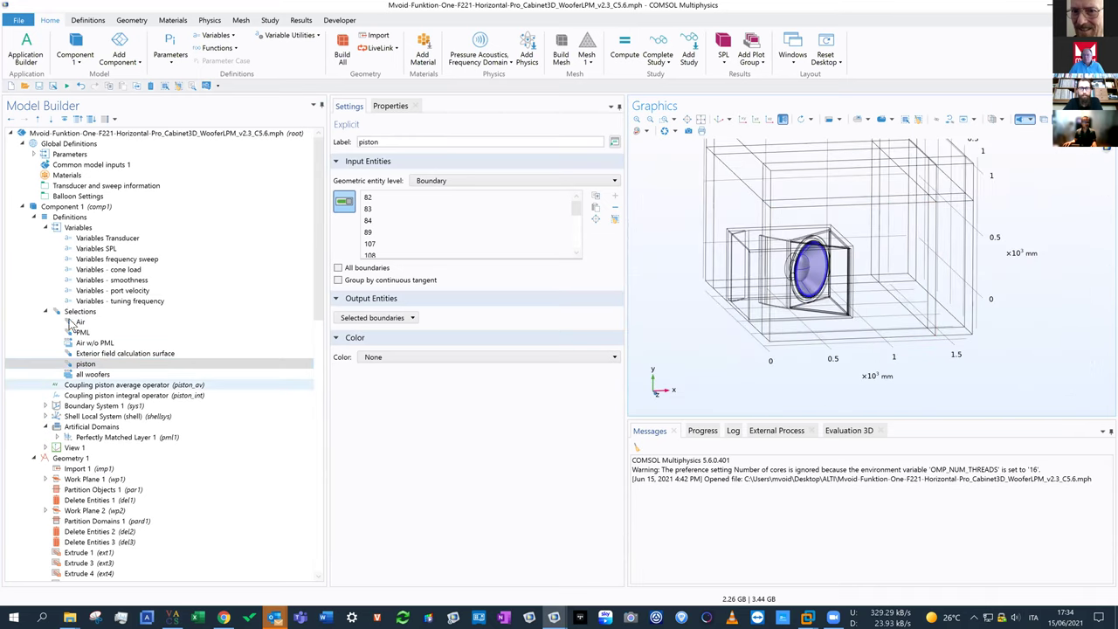
# - Expand the global Parameters group and open the Shell interface to review its boundary selection
pyautogui.click(33, 155)
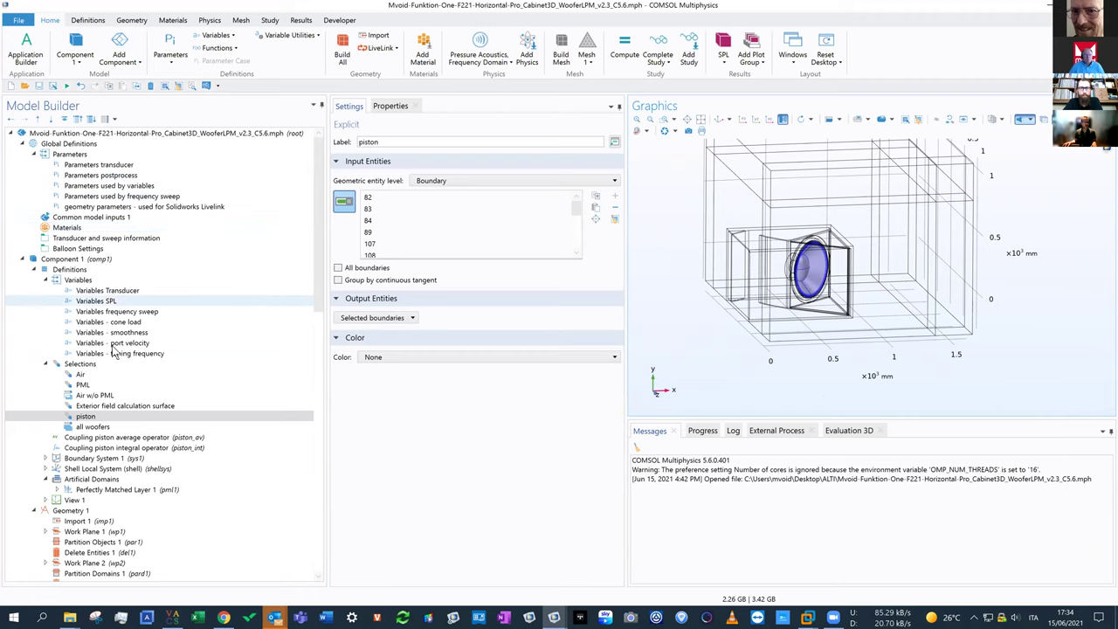
pyautogui.scroll(-3, 105, 316)
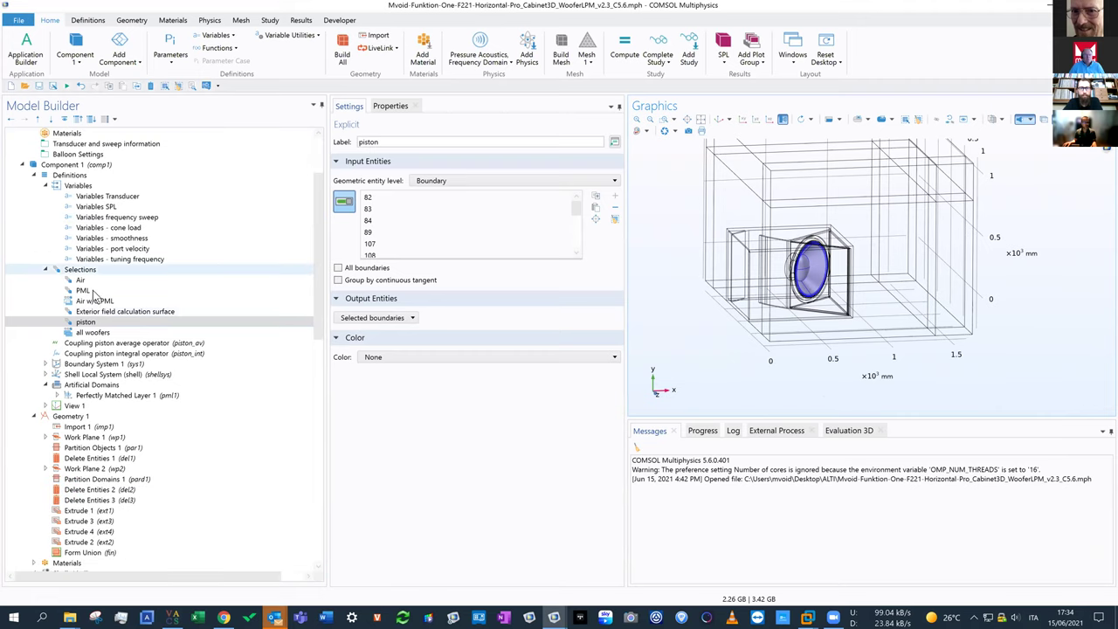
pyautogui.scroll(-1, 97, 320)
pyautogui.scroll(-7, 97, 320)
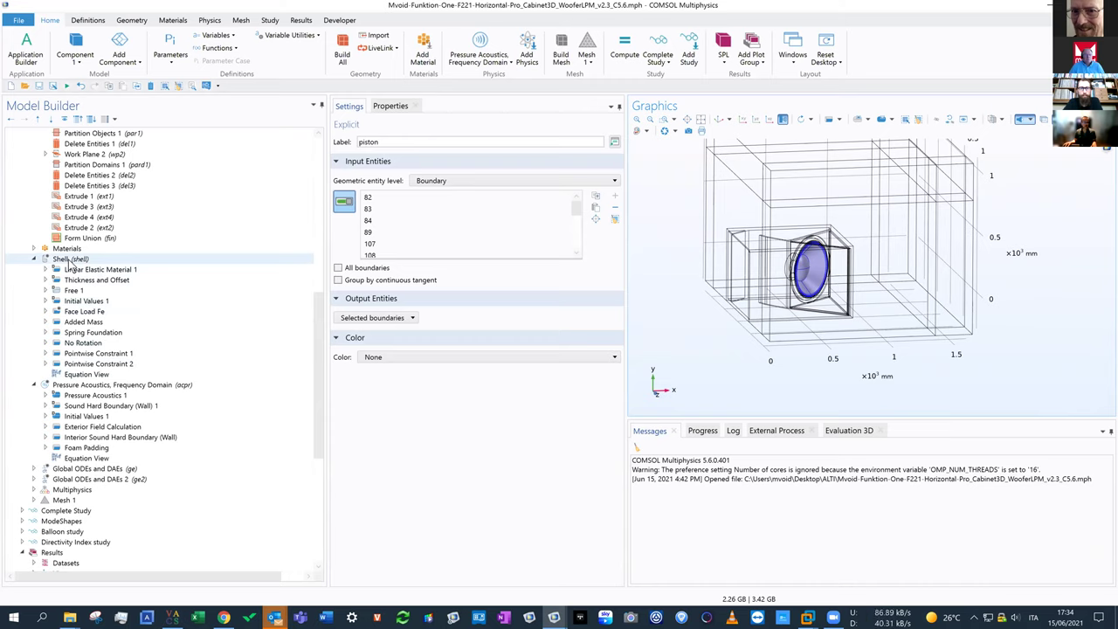
pyautogui.click(73, 261)
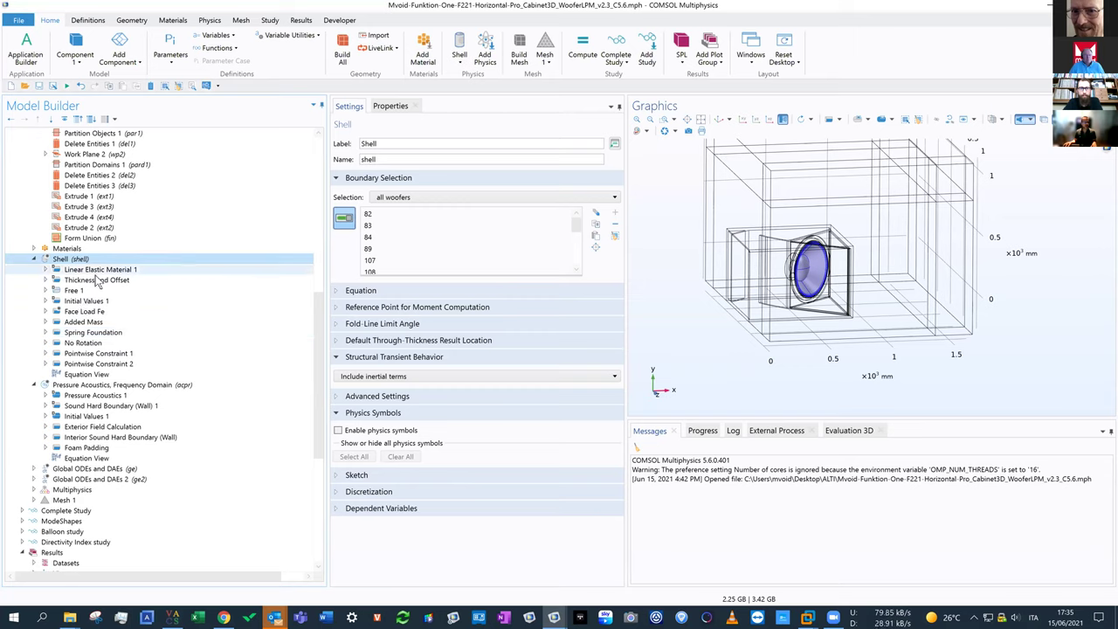
# - Review the Pressure Acoustics, Frequency Domain interface and examine the boundaries assigned to Interior Sound Hard Boundary (Wall)
pyautogui.scroll(-2, 107, 353)
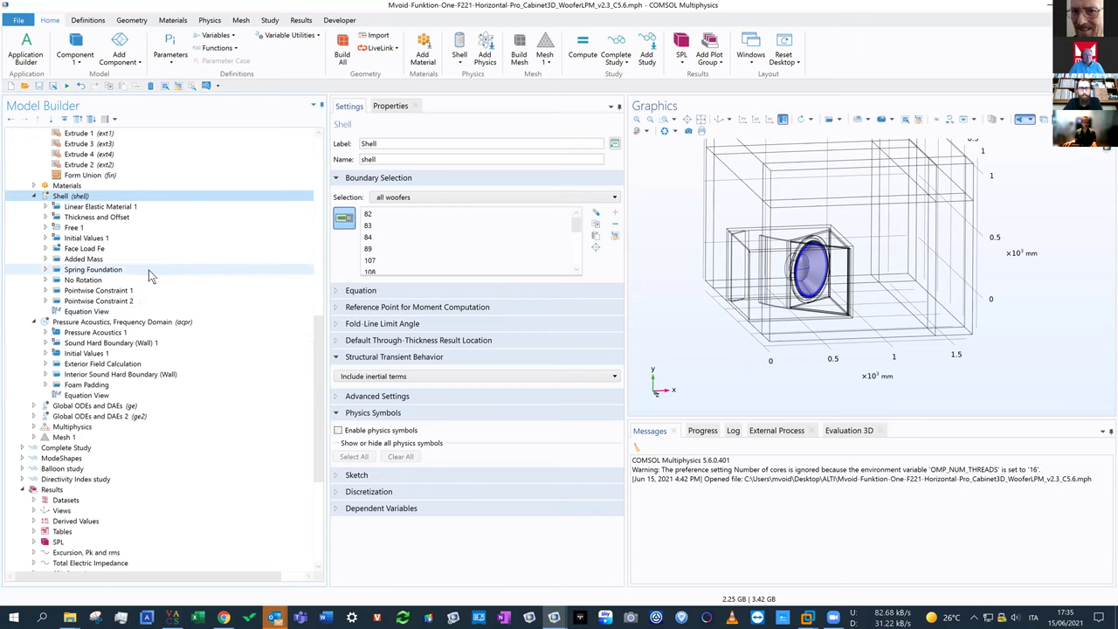
pyautogui.scroll(-2, 112, 347)
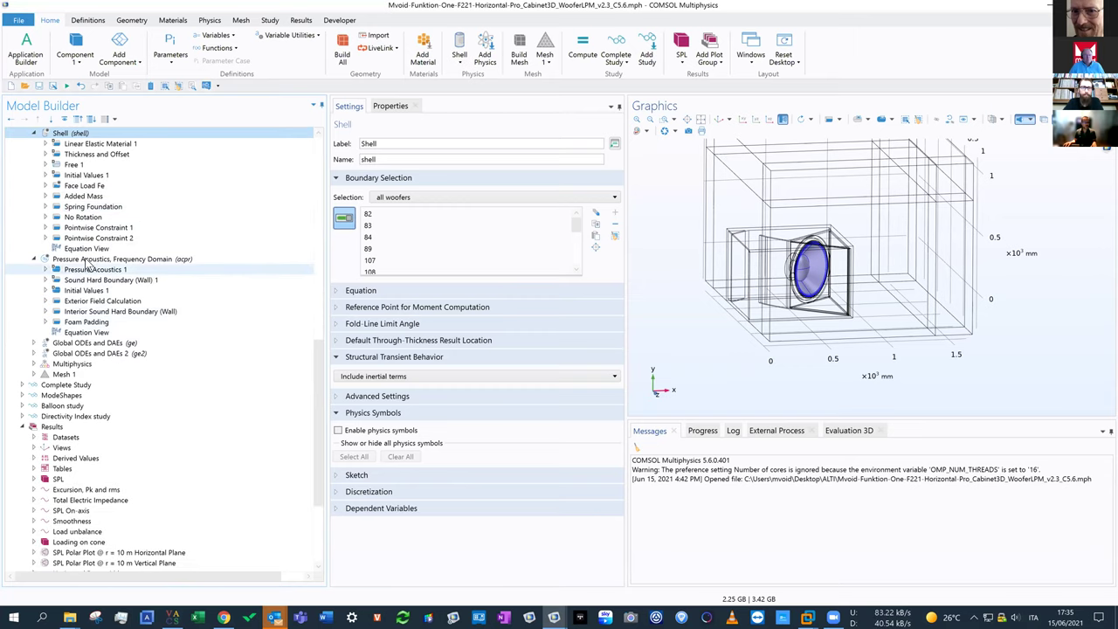
pyautogui.click(92, 260)
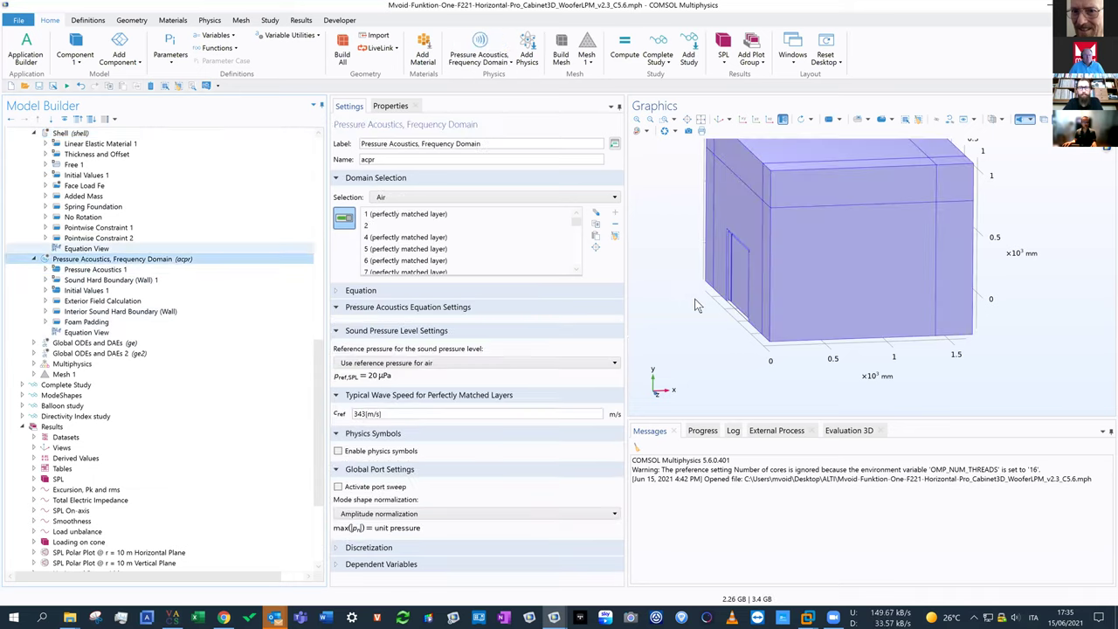
pyautogui.click(91, 312)
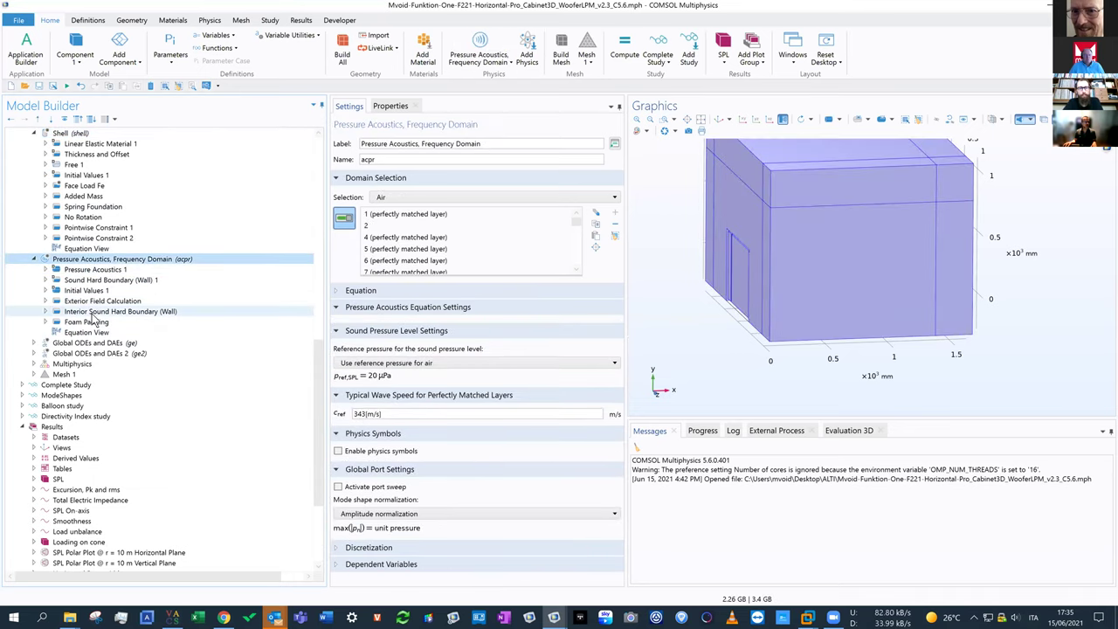
pyautogui.scroll(5, 789, 260)
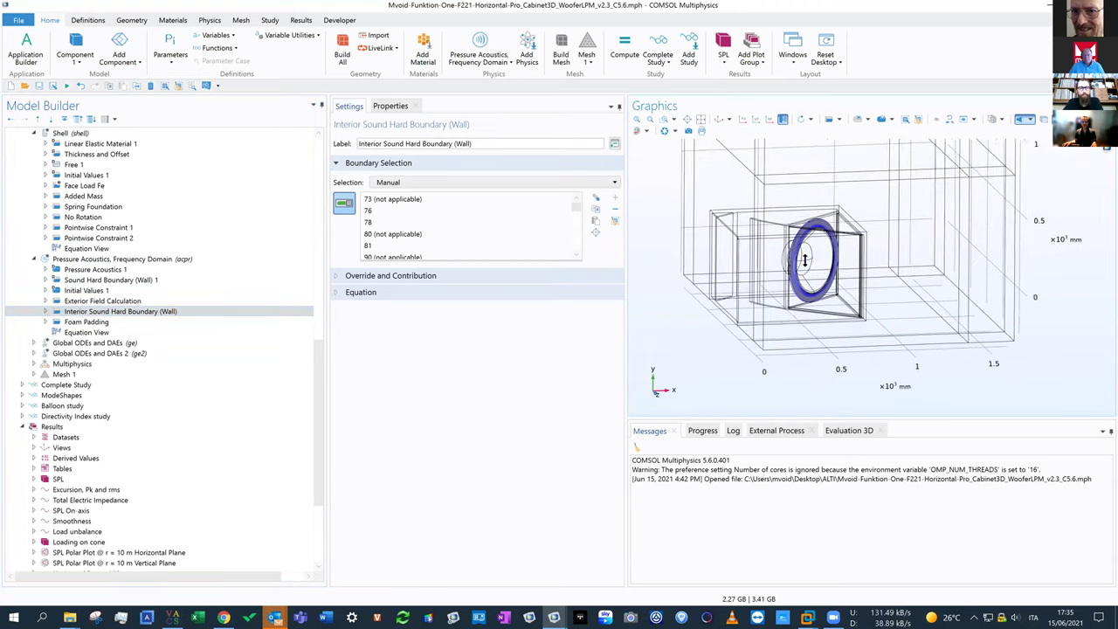
pyautogui.moveTo(788, 260); pyautogui.dragTo(787, 199)
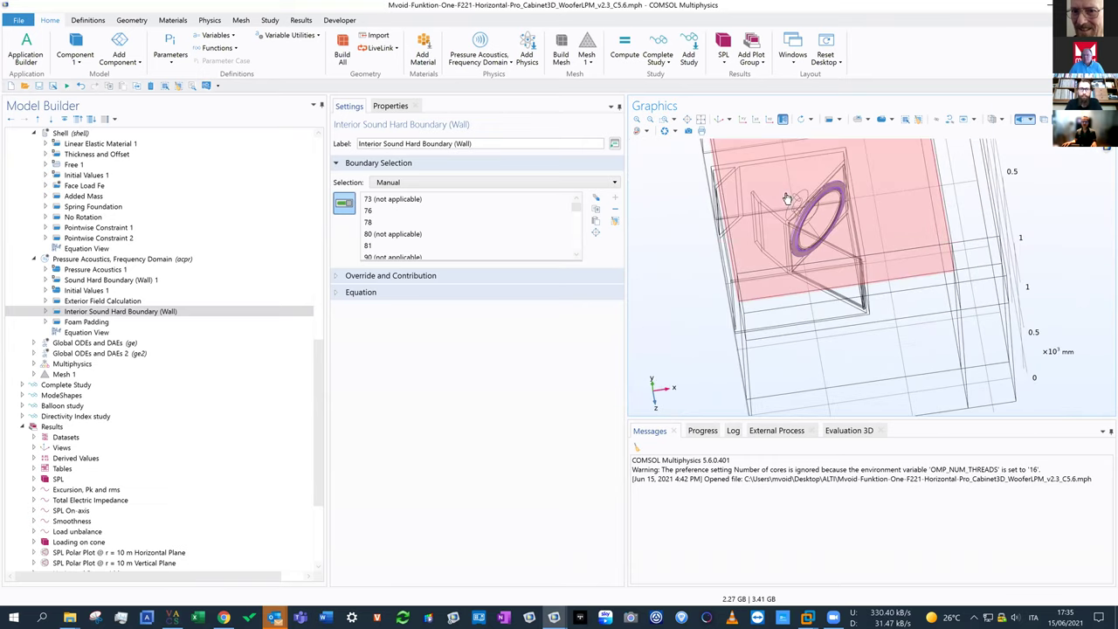
pyautogui.moveTo(758, 253); pyautogui.dragTo(786, 253)
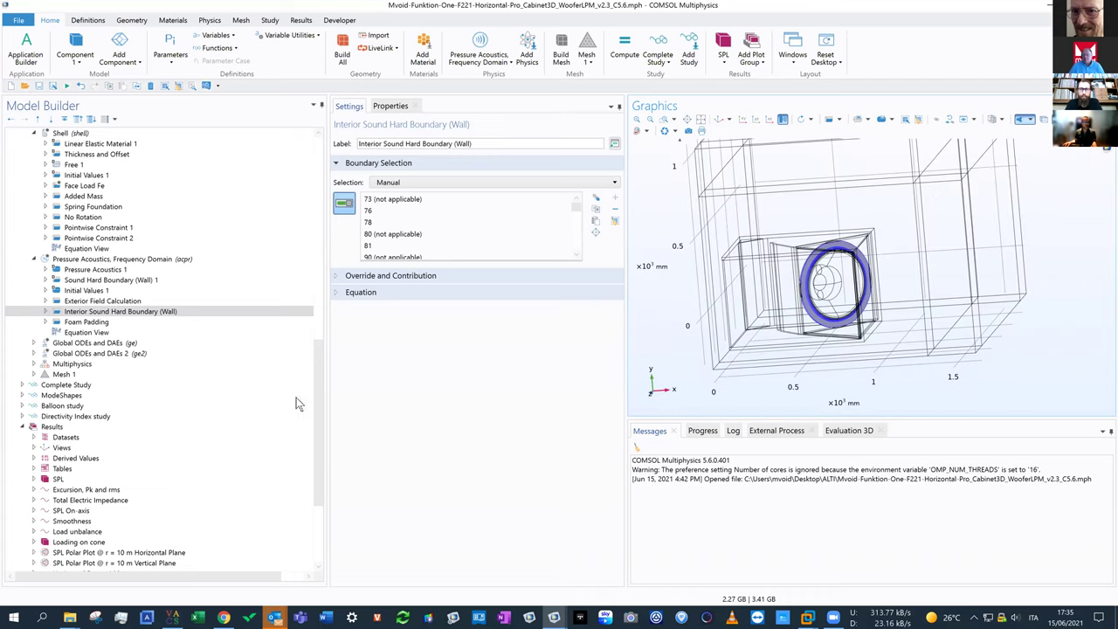
# - Inspect the Foam Padding impedance condition with its boundaries, and view the mesh of Mesh 1
pyautogui.click(86, 323)
pyautogui.moveTo(806, 282); pyautogui.dragTo(770, 312)
pyautogui.moveTo(709, 341)
pyautogui.mouseDown()
pyautogui.moveTo(699, 332)
pyautogui.moveTo(703, 358)
pyautogui.mouseUp()
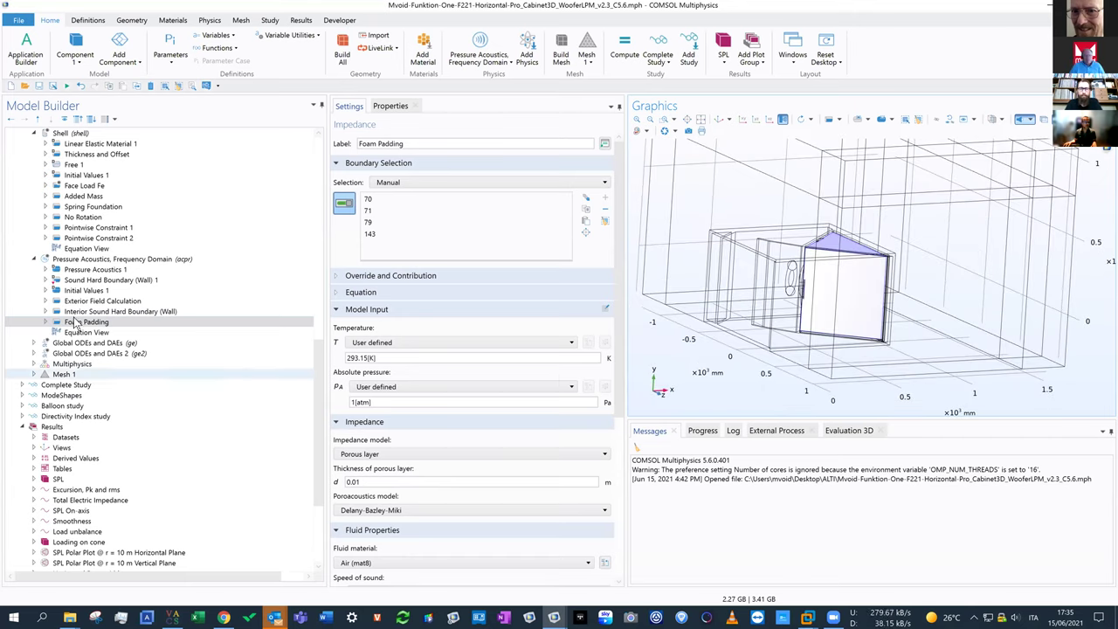
pyautogui.click(61, 375)
pyautogui.moveTo(757, 297); pyautogui.dragTo(798, 297)
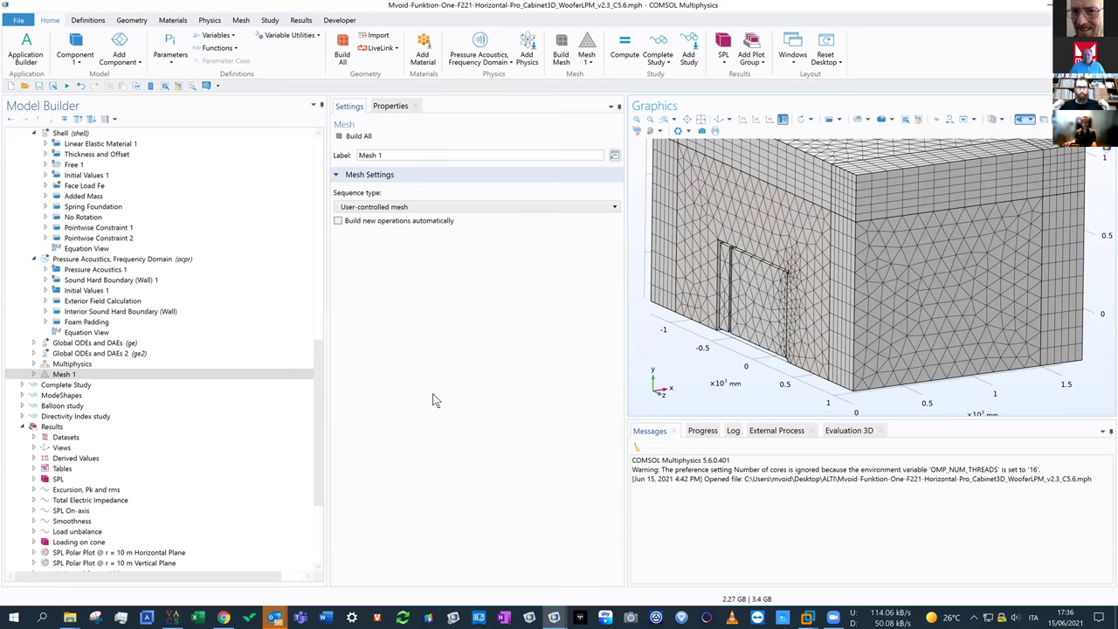
# - Expand Complete Study and open its Frequency Domain step to review the frequencies and the physics interfaces being solved
pyautogui.click(23, 385)
pyautogui.click(72, 396)
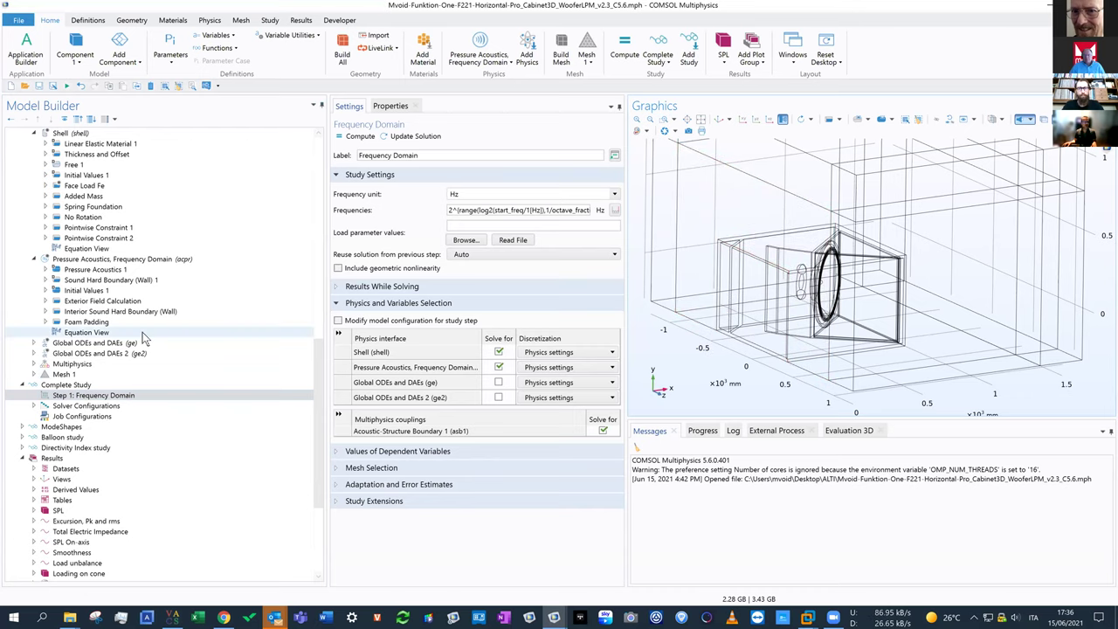
pyautogui.scroll(8, 138, 332)
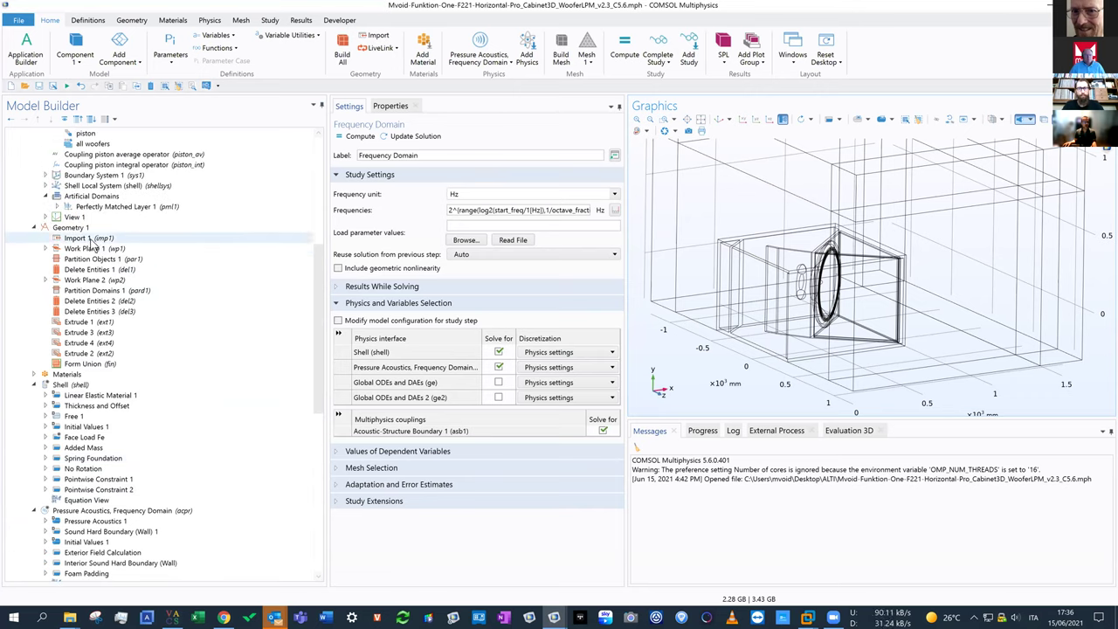
pyautogui.scroll(-4, 122, 331)
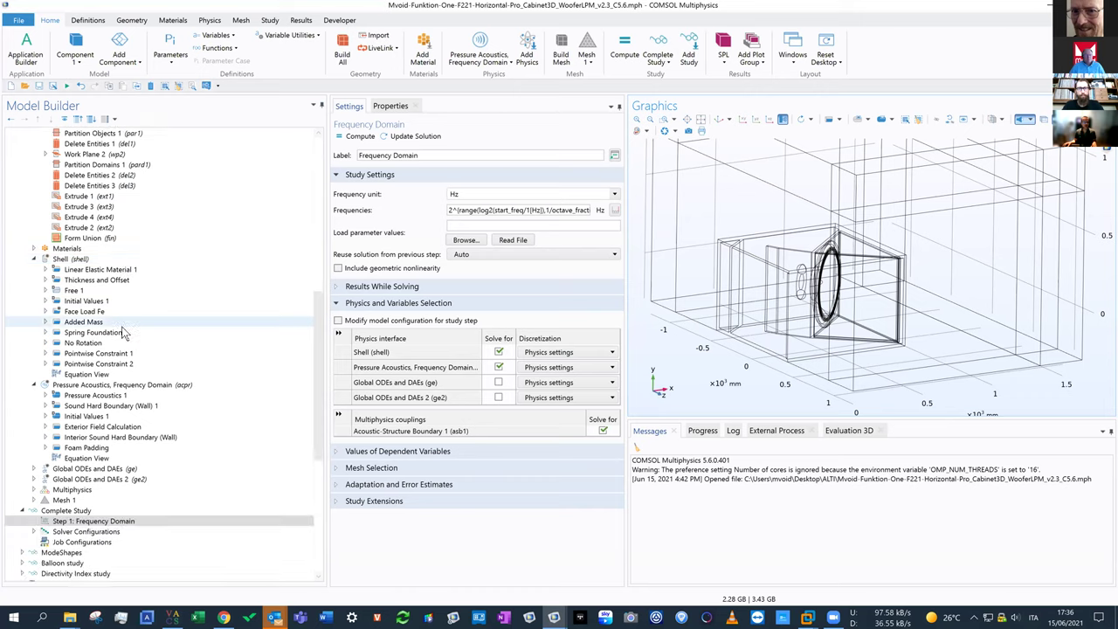
pyautogui.scroll(-2, 122, 332)
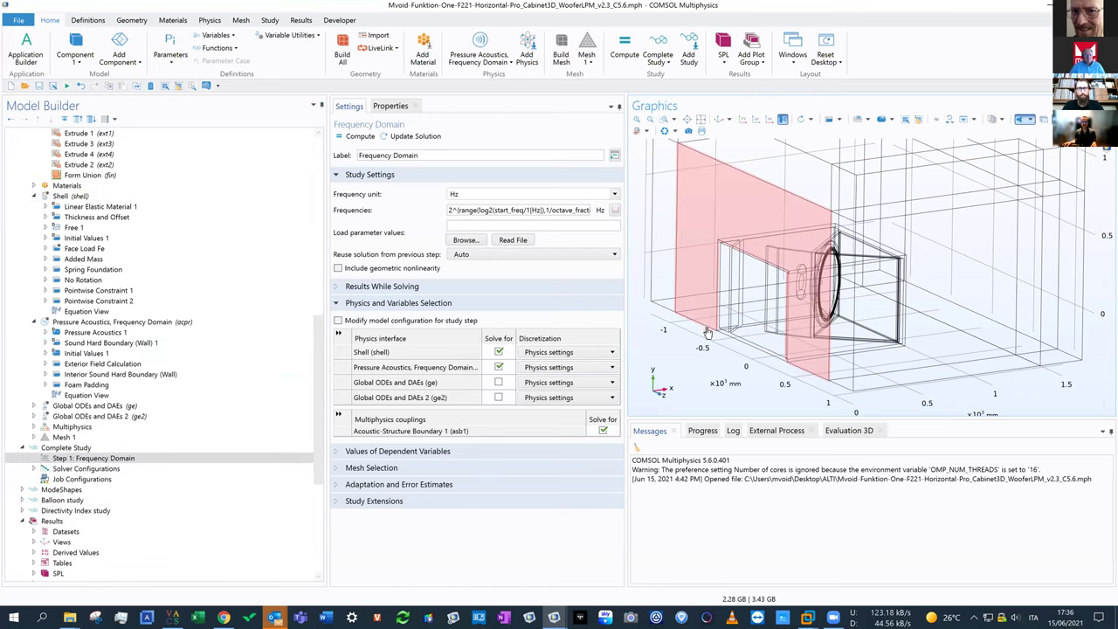
pyautogui.moveTo(722, 319); pyautogui.dragTo(715, 347)
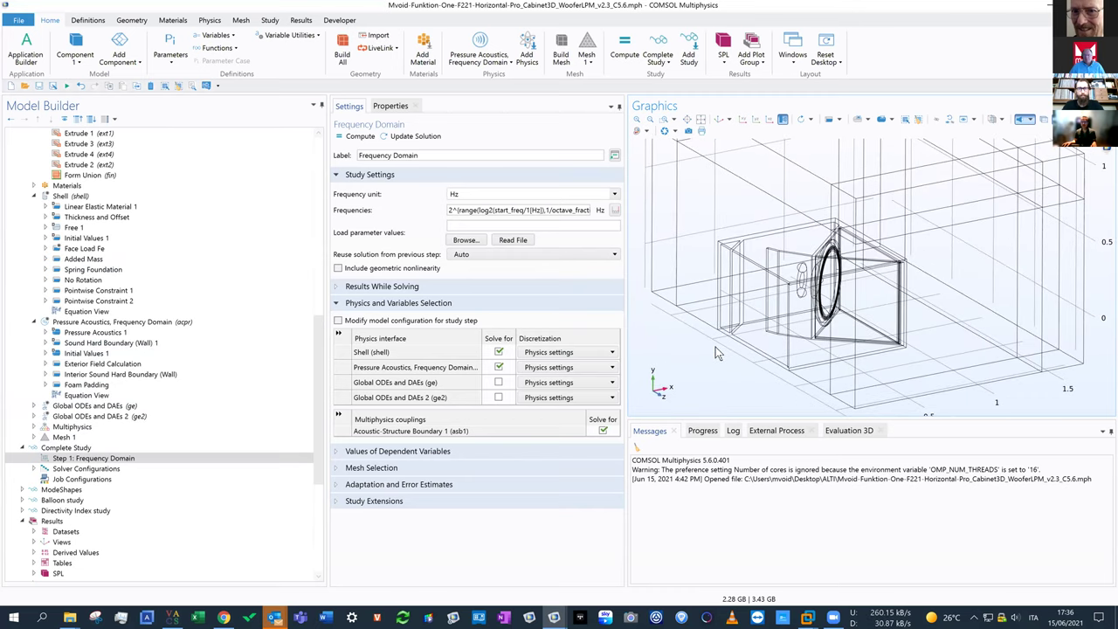
pyautogui.click(129, 464)
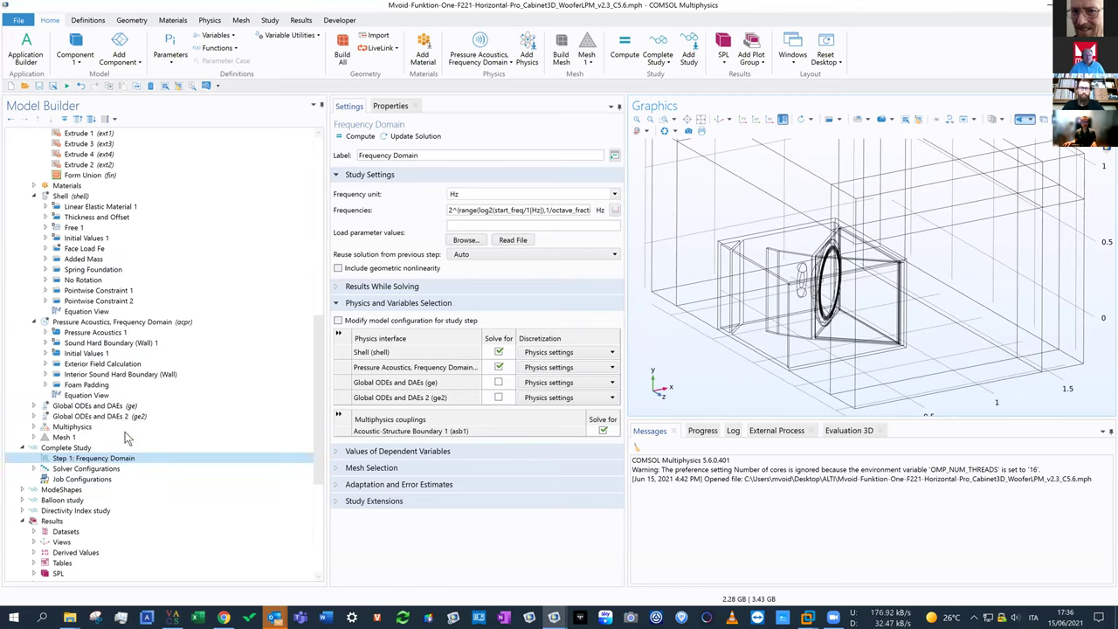
# - Examine the horizontal cabinet's geometry sequence and its wireframe model
pyautogui.scroll(2, 120, 425)
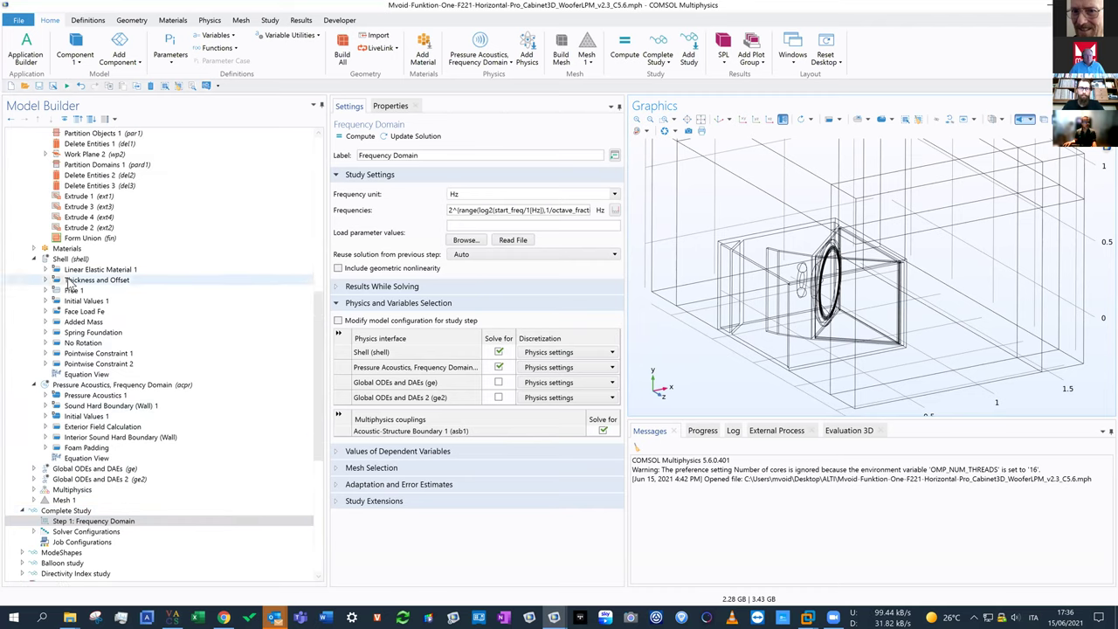
pyautogui.scroll(5, 70, 284)
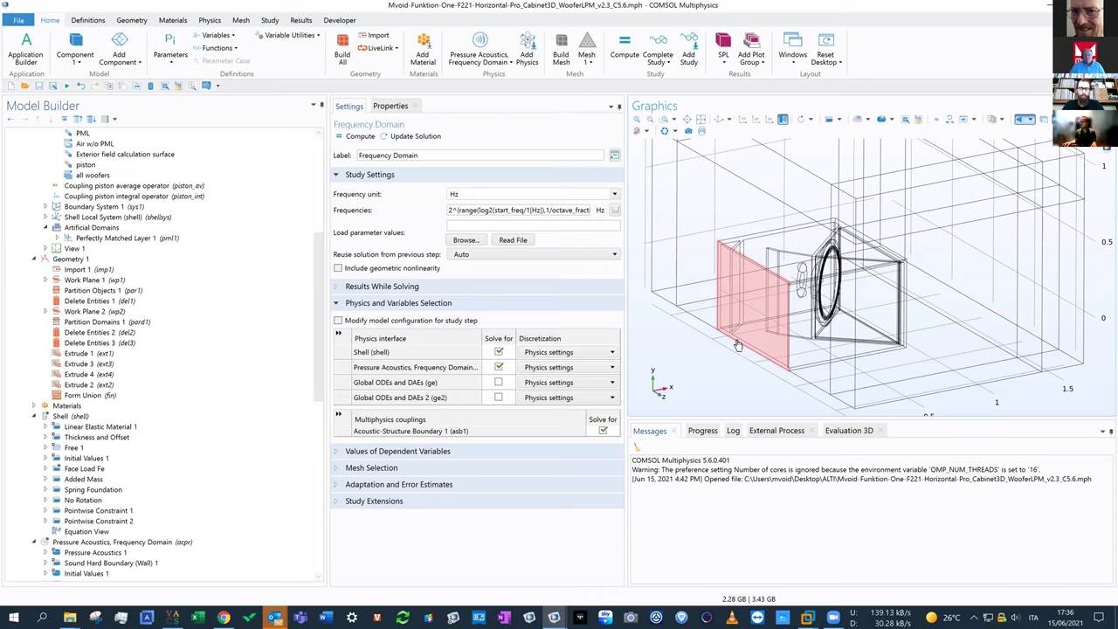
pyautogui.moveTo(729, 354)
pyautogui.mouseDown()
pyautogui.moveTo(719, 332)
pyautogui.moveTo(721, 347)
pyautogui.mouseUp()
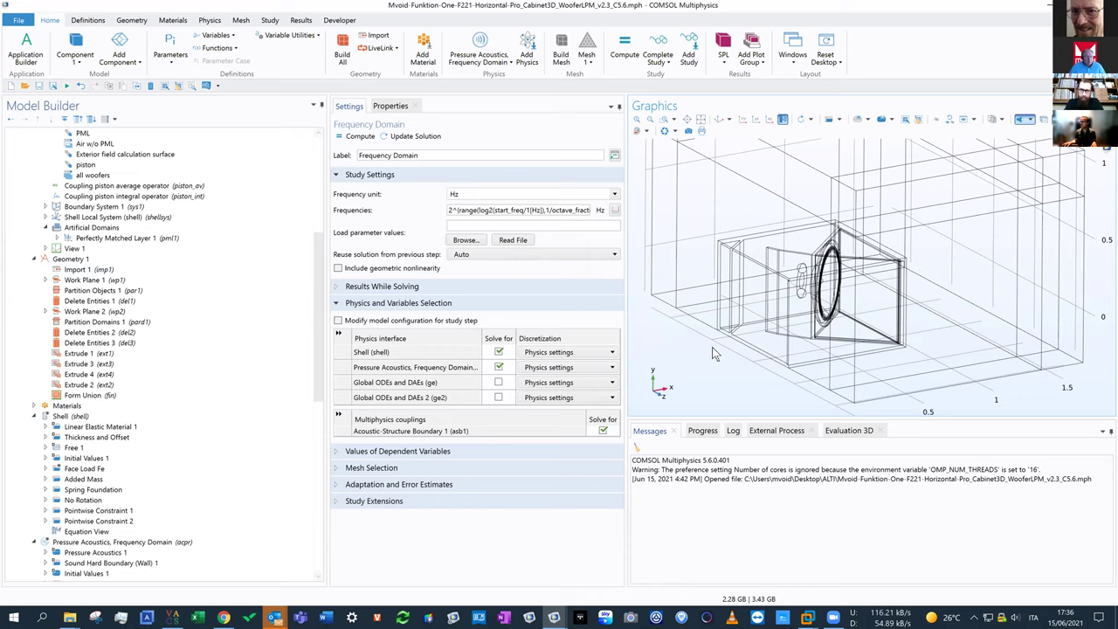
pyautogui.moveTo(707, 350); pyautogui.dragTo(693, 504)
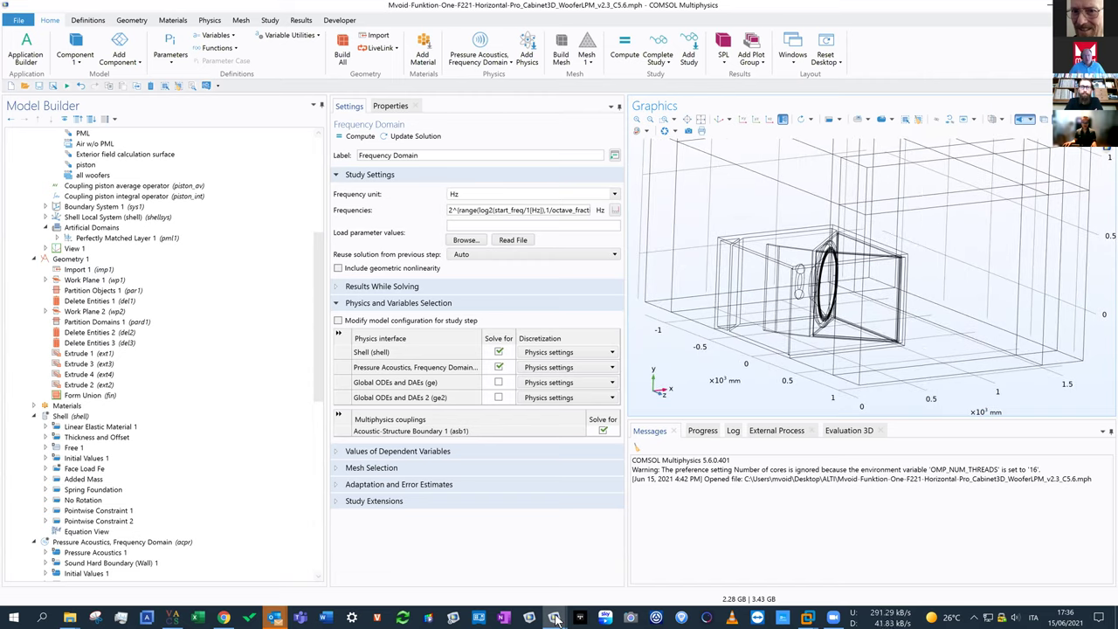
# - Switch to the vertical F221 model, expand Geometry 1, open Import 1 and build all objects to inspect the two-woofer cabinet
pyautogui.moveTo(556, 618)
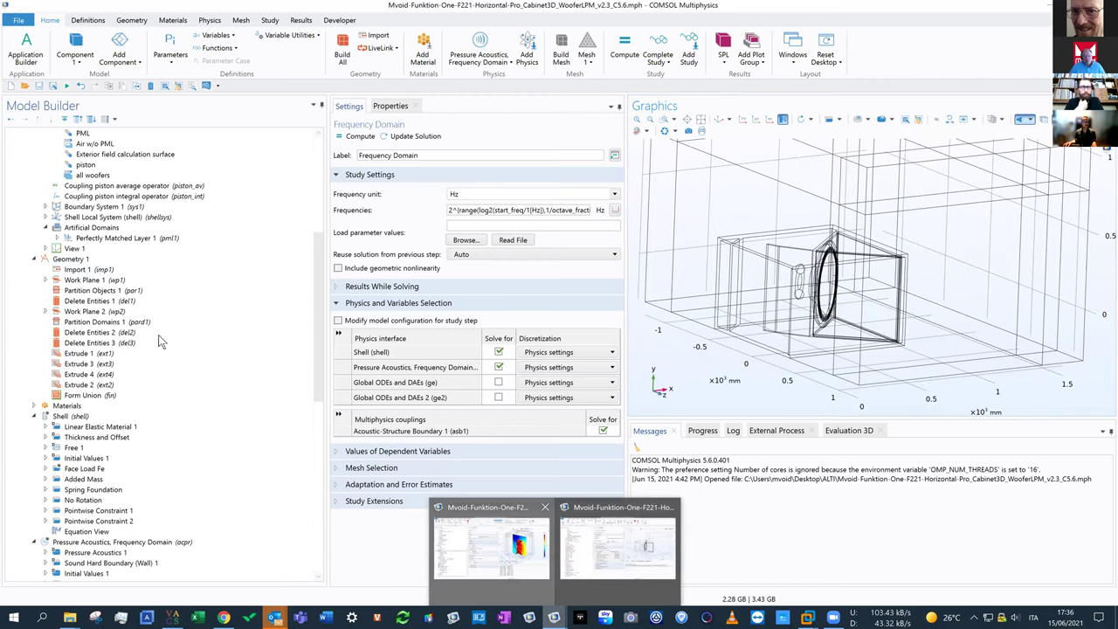
pyautogui.scroll(5, 134, 326)
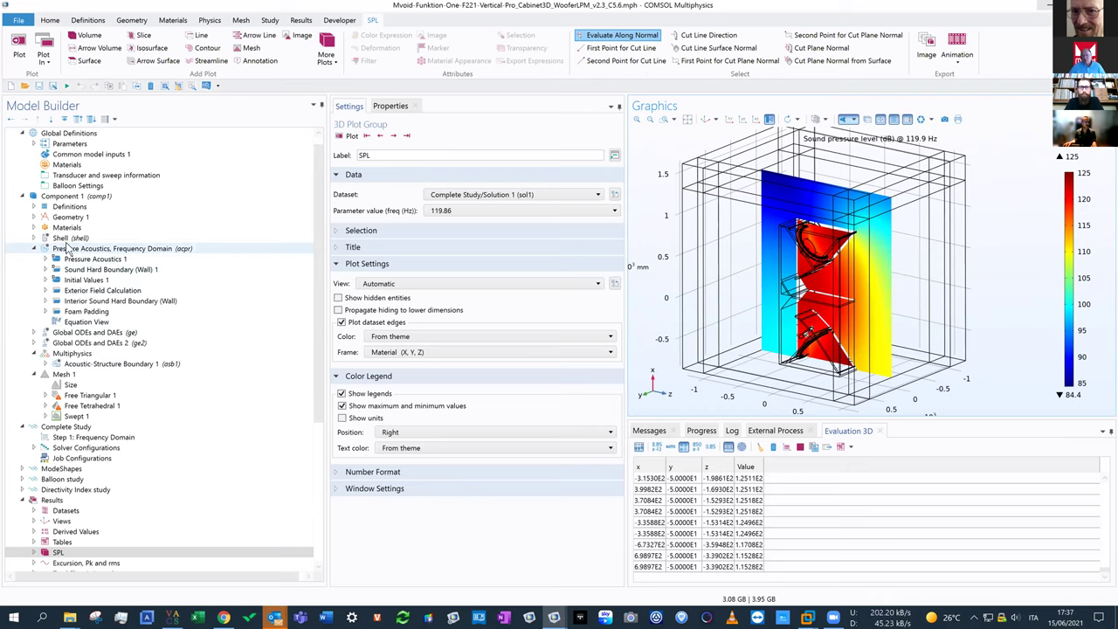
pyautogui.click(34, 216)
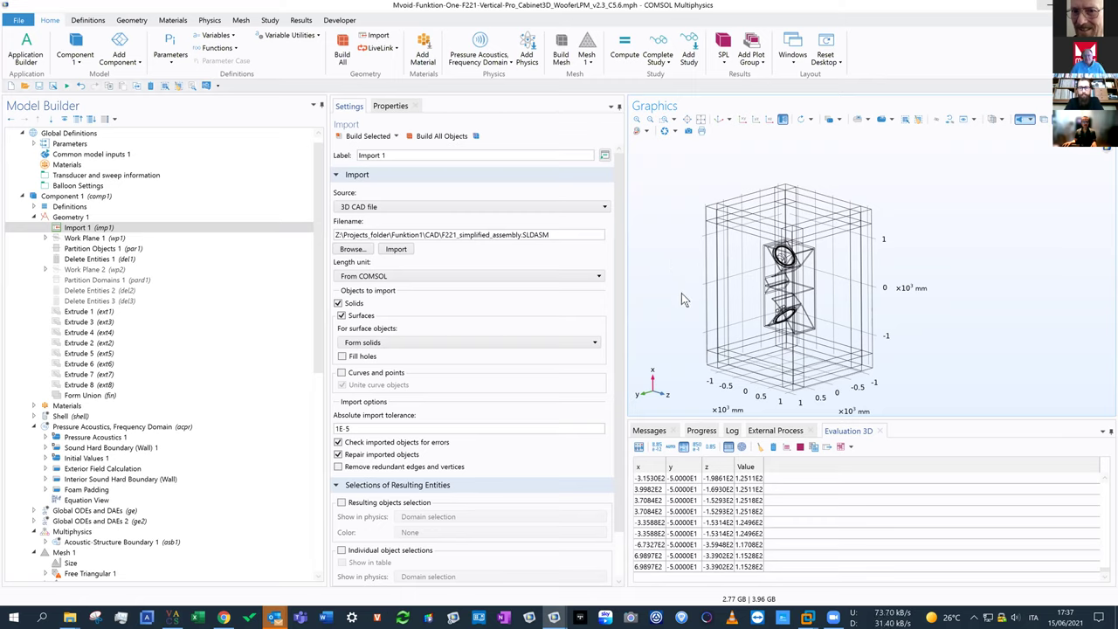
pyautogui.moveTo(768, 303); pyautogui.dragTo(784, 323)
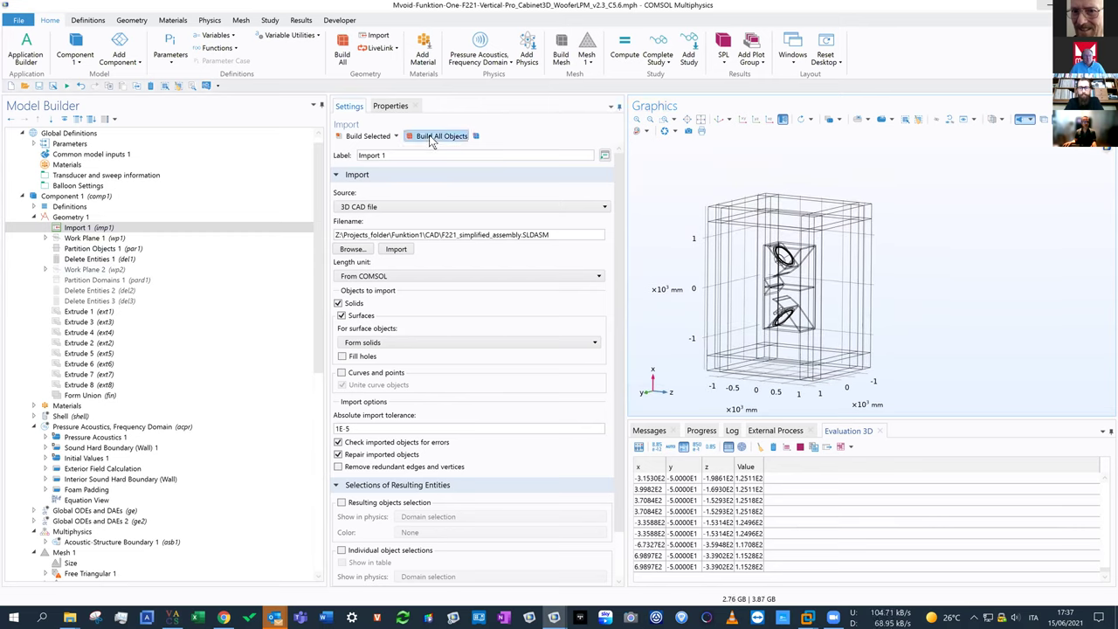
pyautogui.moveTo(734, 279)
pyautogui.mouseDown()
pyautogui.moveTo(755, 317)
pyautogui.moveTo(796, 321)
pyautogui.mouseUp()
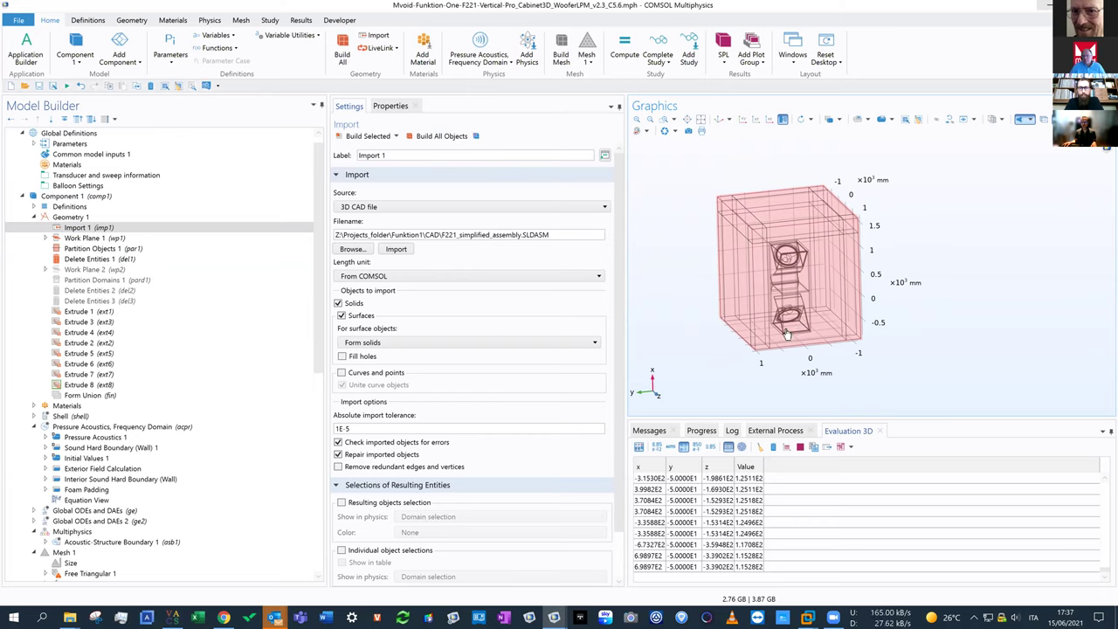
pyautogui.moveTo(780, 325)
pyautogui.mouseDown()
pyautogui.moveTo(815, 285)
pyautogui.moveTo(800, 277)
pyautogui.mouseUp()
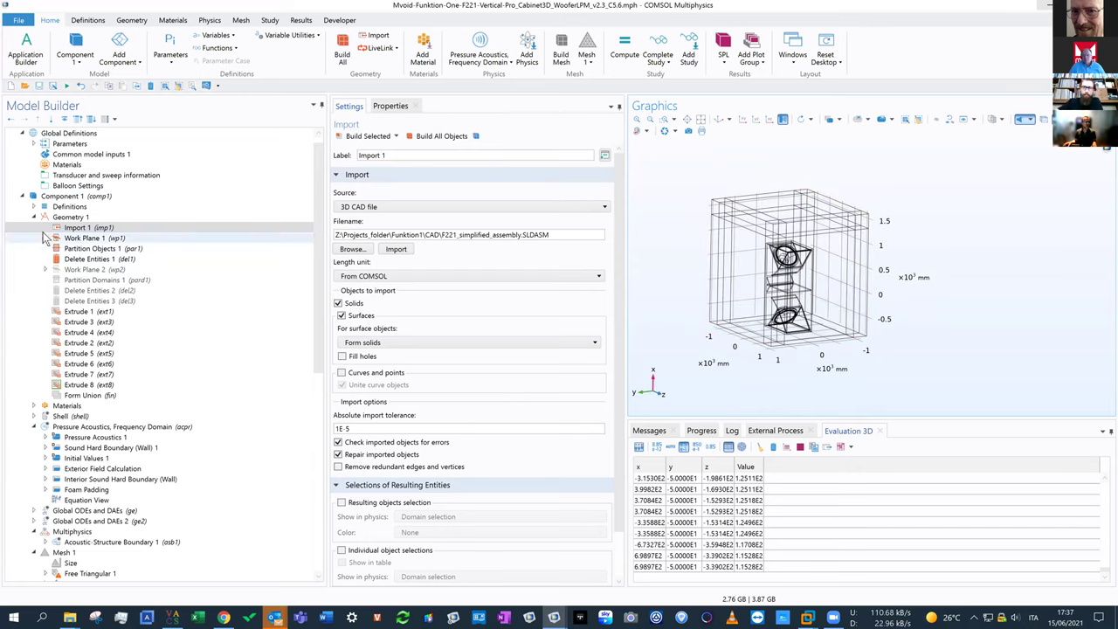
# - Expand the Variables under Definitions and review the piston average operators of both woofers, including the wf2 source selection
pyautogui.scroll(1, 42, 212)
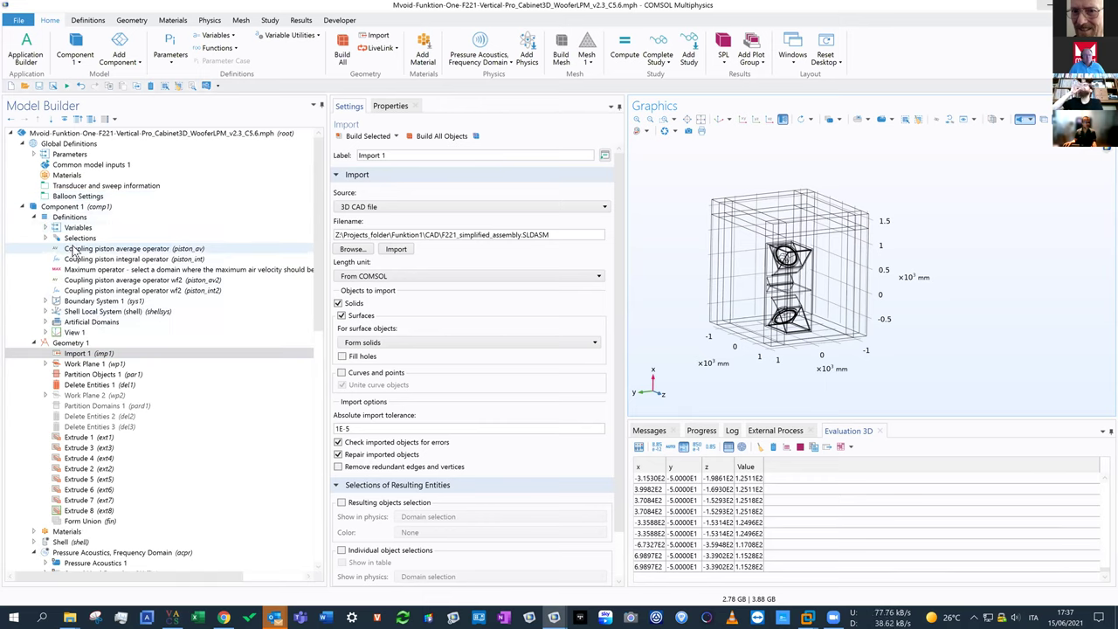
pyautogui.click(46, 228)
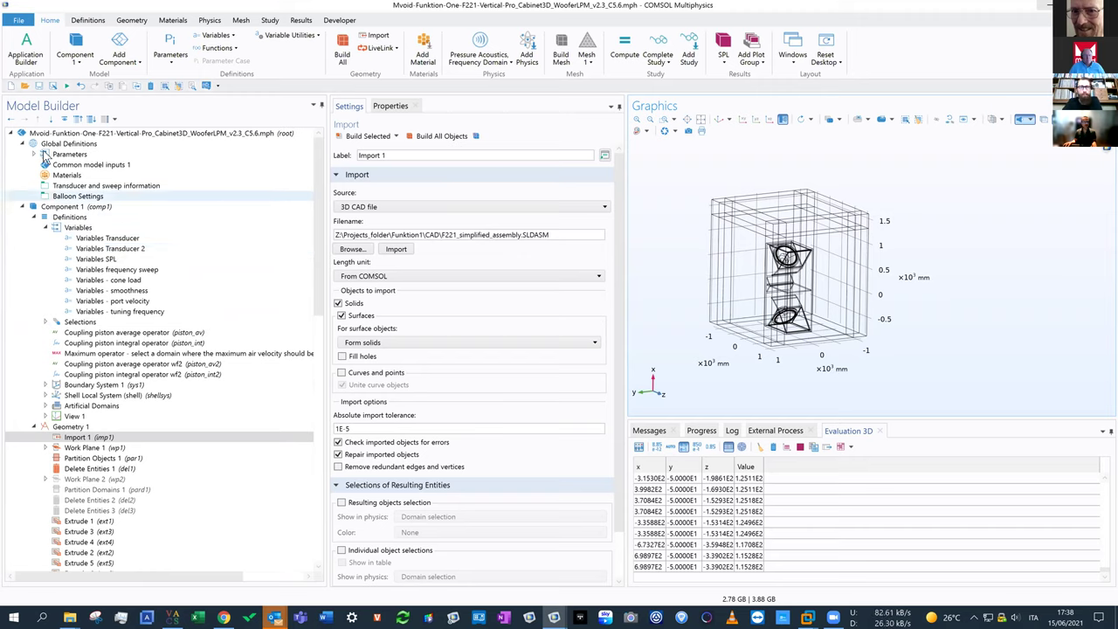
pyautogui.scroll(-2, 106, 295)
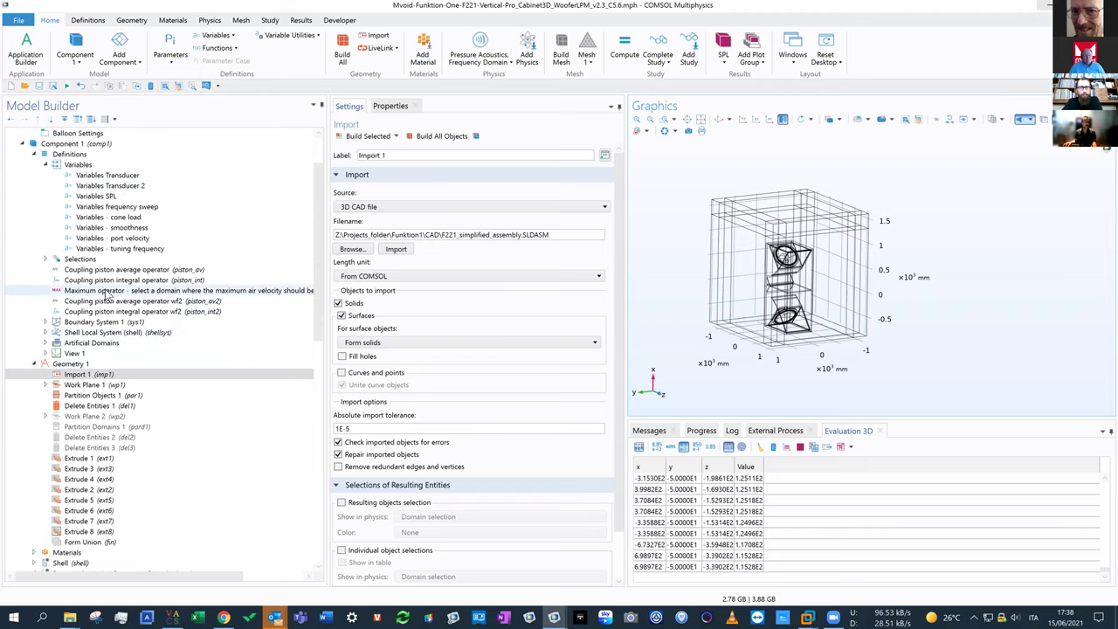
pyautogui.click(125, 270)
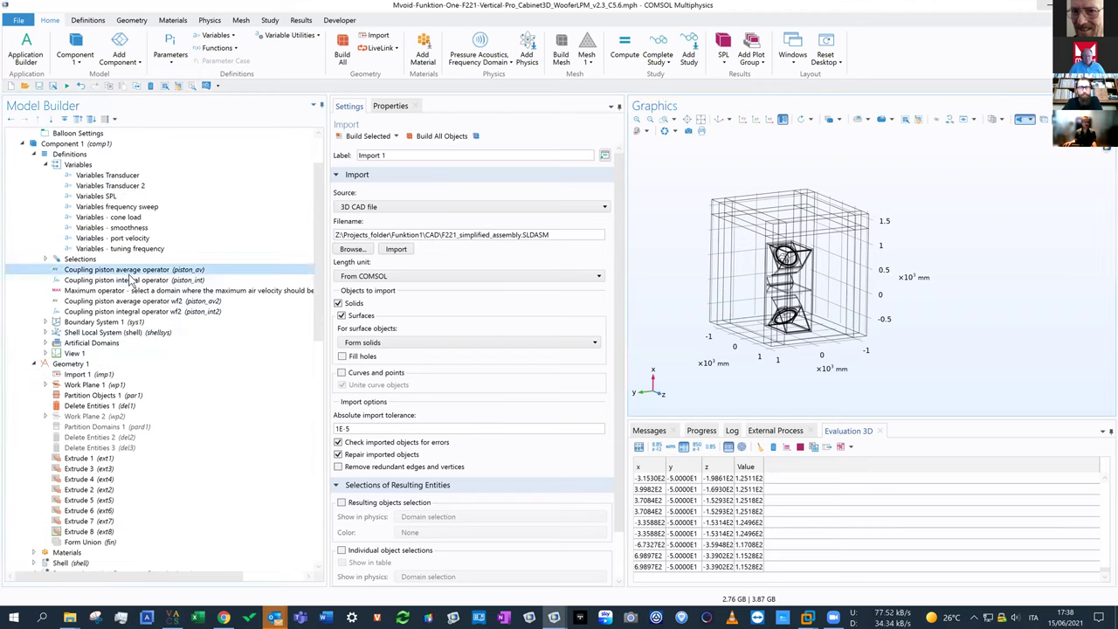
pyautogui.click(141, 301)
pyautogui.moveTo(721, 322)
pyautogui.mouseDown()
pyautogui.moveTo(722, 309)
pyautogui.moveTo(724, 329)
pyautogui.mouseUp()
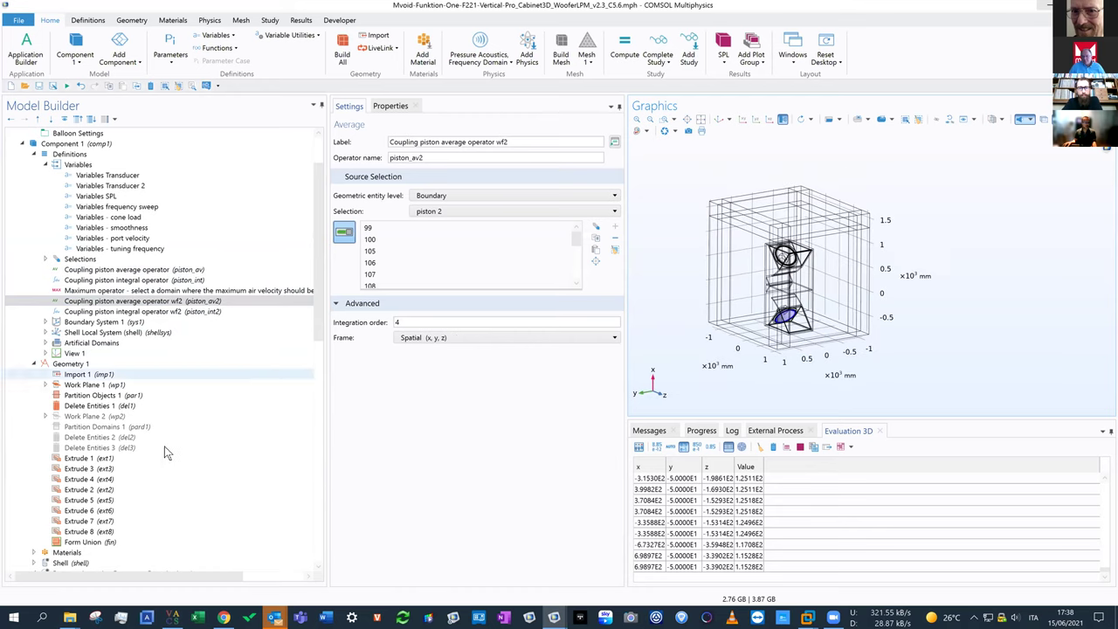
# - Expand the Shell interface and review its boundary selection covering all woofers
pyautogui.scroll(-8, 138, 461)
pyautogui.click(35, 322)
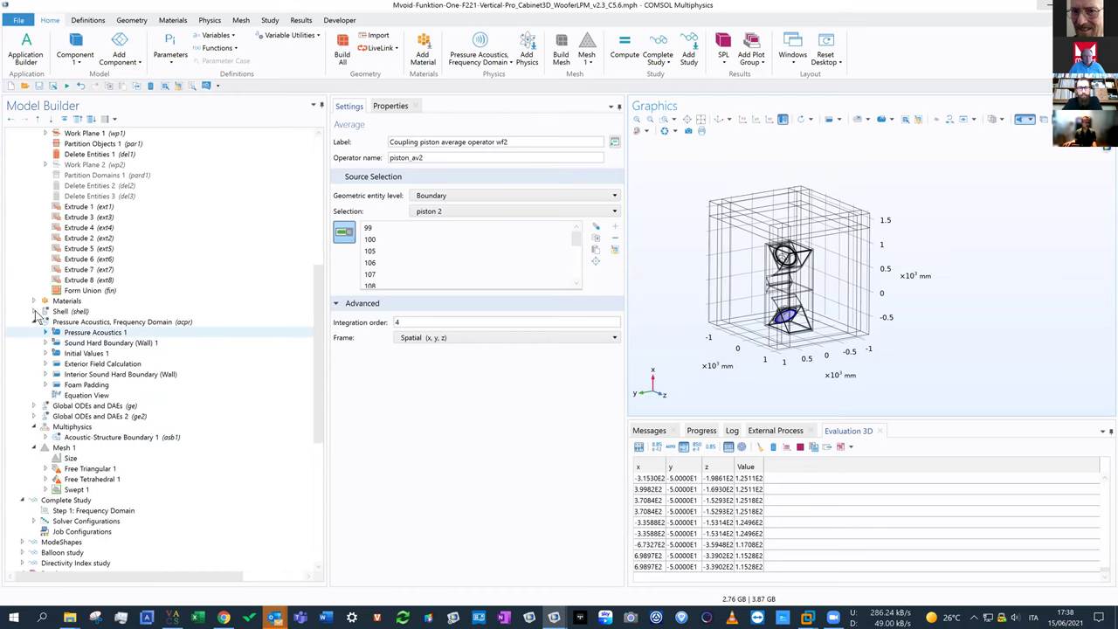
pyautogui.click(35, 311)
pyautogui.click(61, 311)
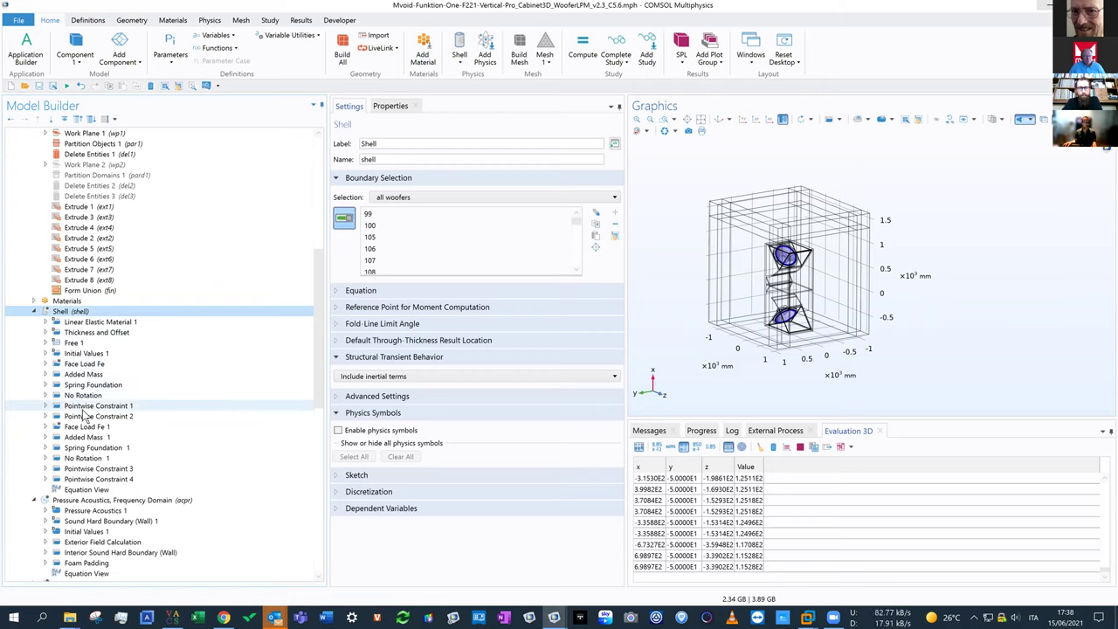
# - Display Mesh 1 of the vertical model and inspect its outer faces
pyautogui.scroll(-1, 87, 437)
pyautogui.scroll(-4, 88, 437)
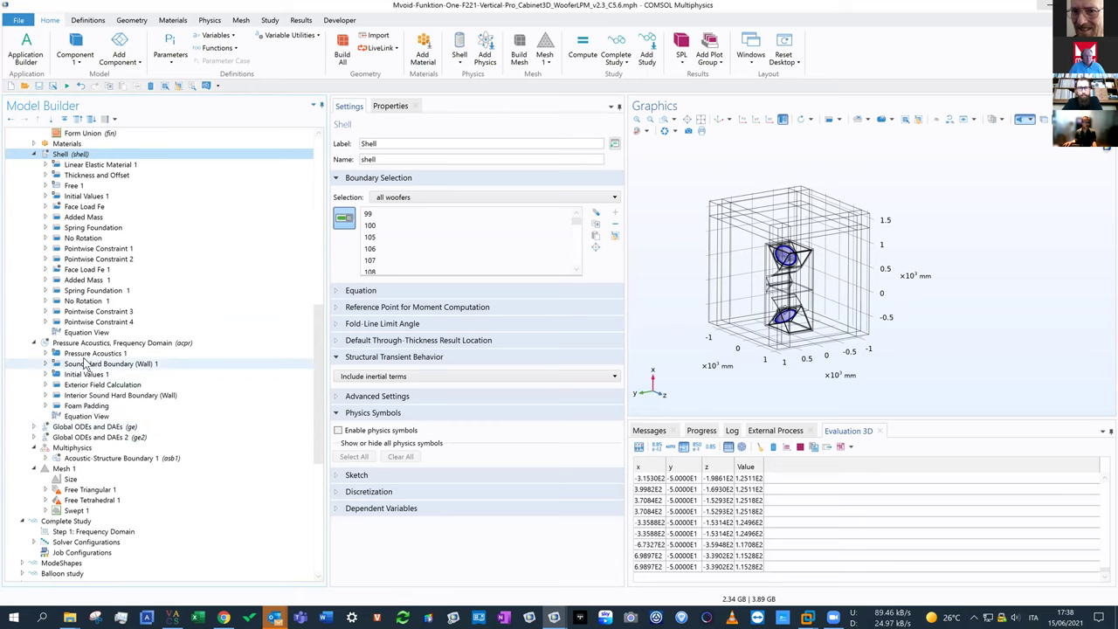
pyautogui.click(88, 469)
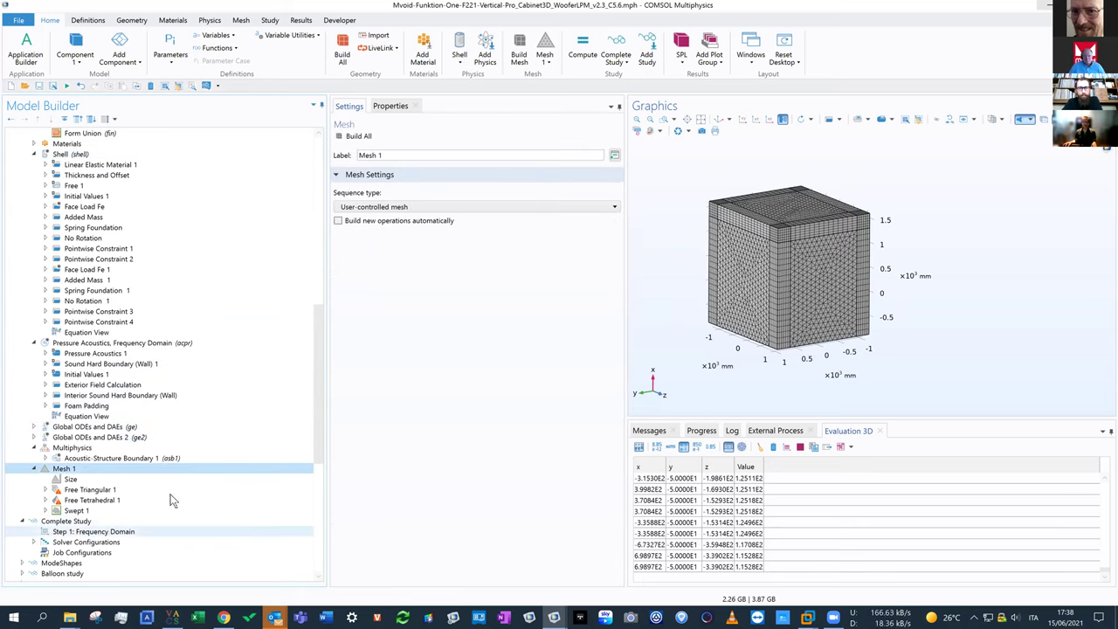
pyautogui.moveTo(712, 310); pyautogui.dragTo(711, 351)
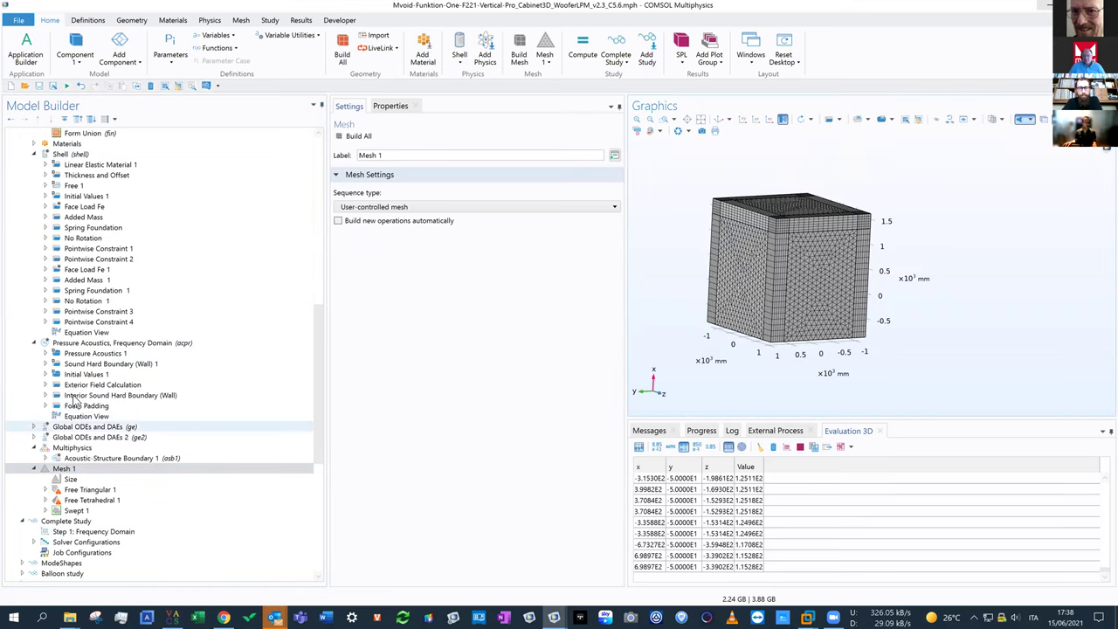
# - Open Exterior Field Calculation and examine its calculation surface and the condition set for the x = x0 plane
pyautogui.click(87, 384)
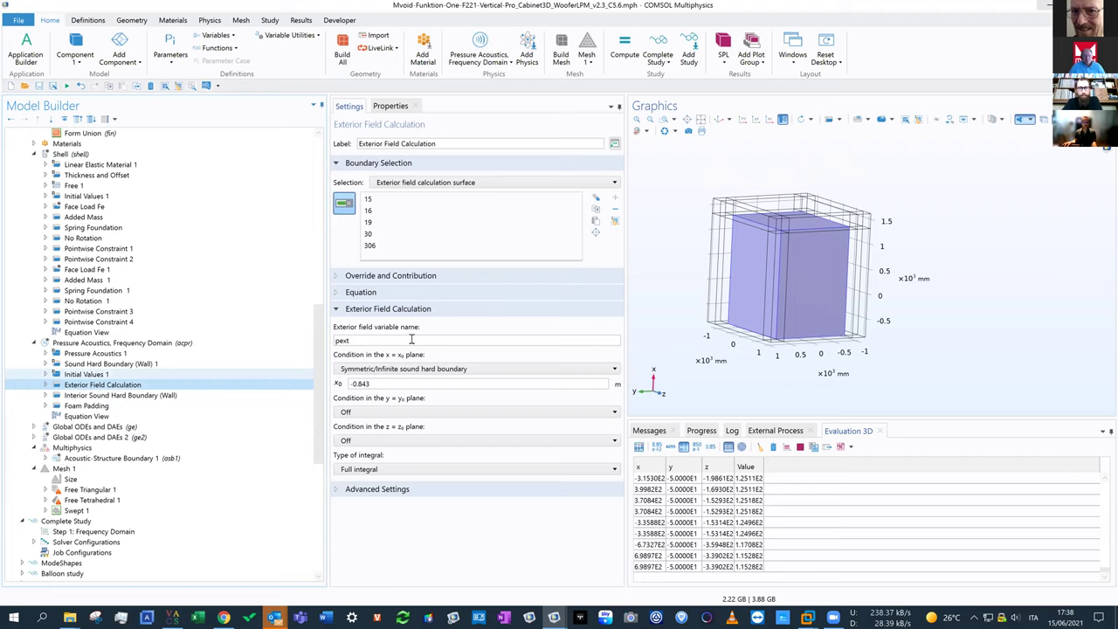
pyautogui.moveTo(712, 328); pyautogui.dragTo(710, 358)
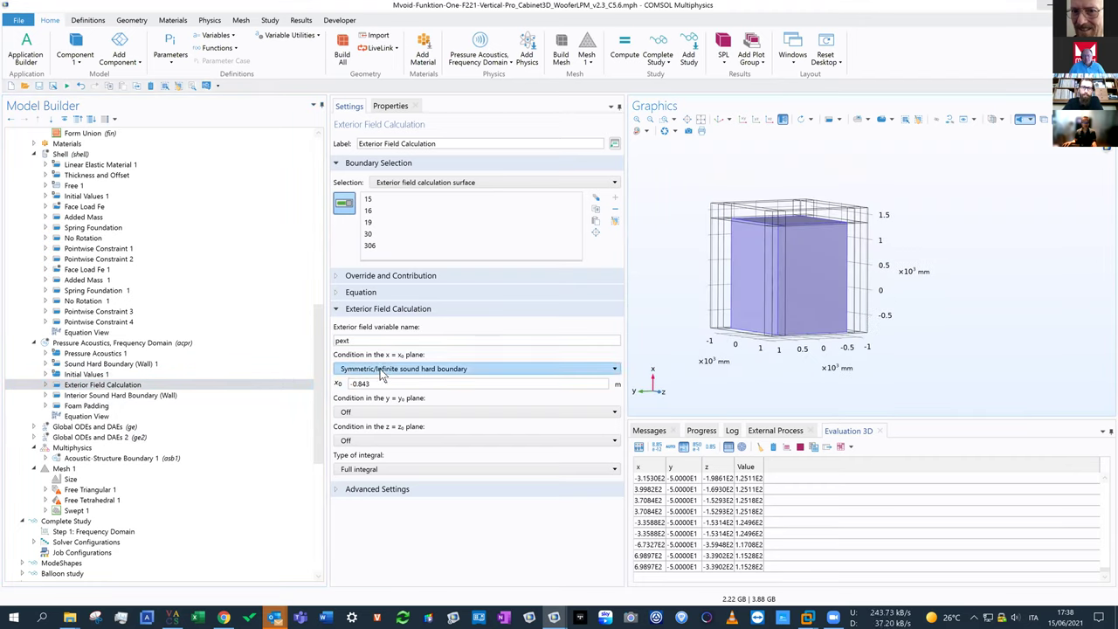
pyautogui.moveTo(735, 339); pyautogui.dragTo(724, 360)
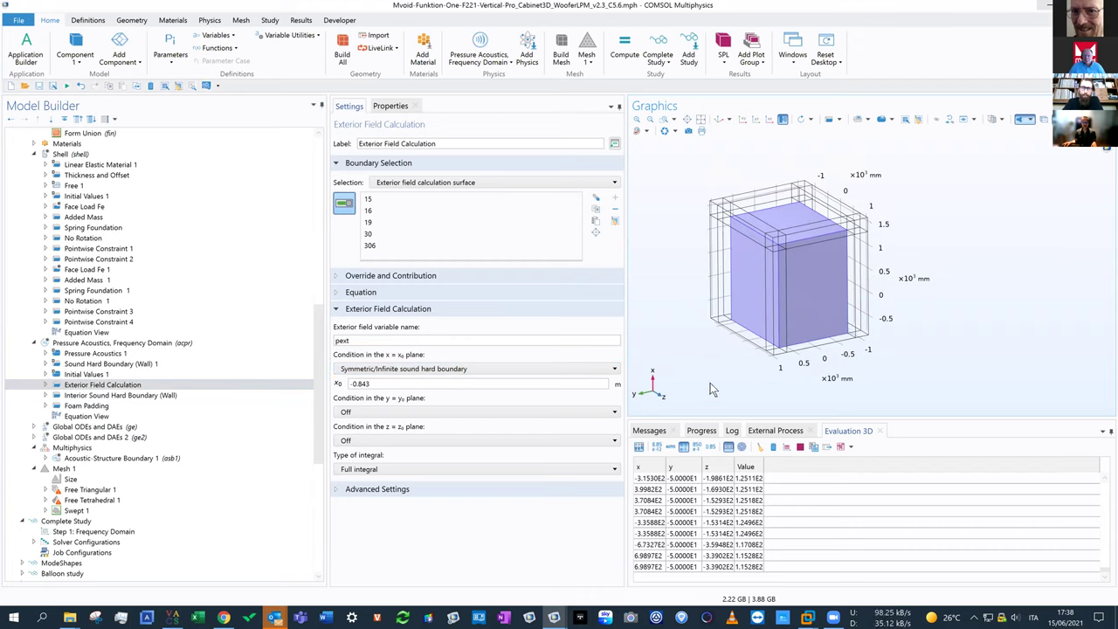
pyautogui.moveTo(753, 343)
pyautogui.mouseDown()
pyautogui.moveTo(753, 333)
pyautogui.moveTo(741, 351)
pyautogui.mouseUp()
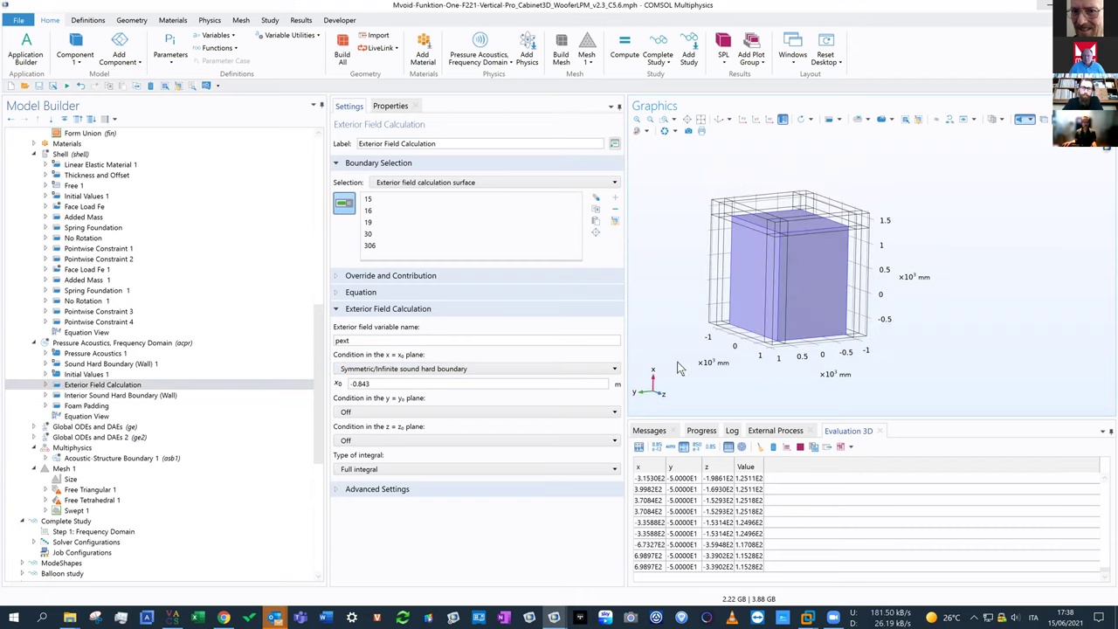
pyautogui.moveTo(748, 356); pyautogui.dragTo(781, 381)
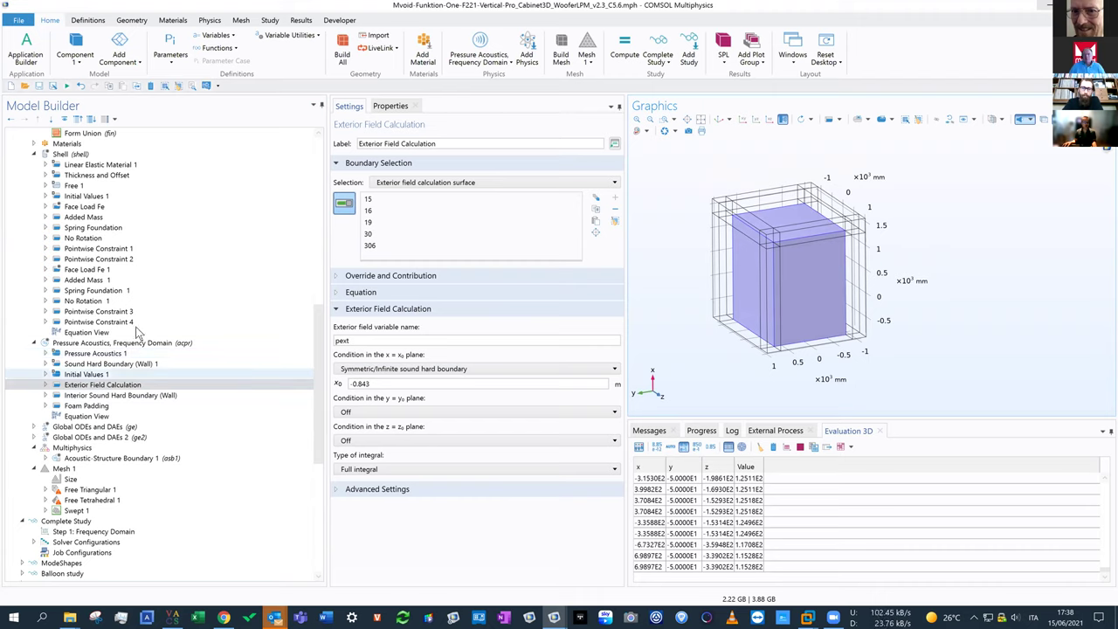
# - Open Geometry 1 again and examine the vertical cabinet's wireframe inside the air domain
pyautogui.scroll(9, 131, 271)
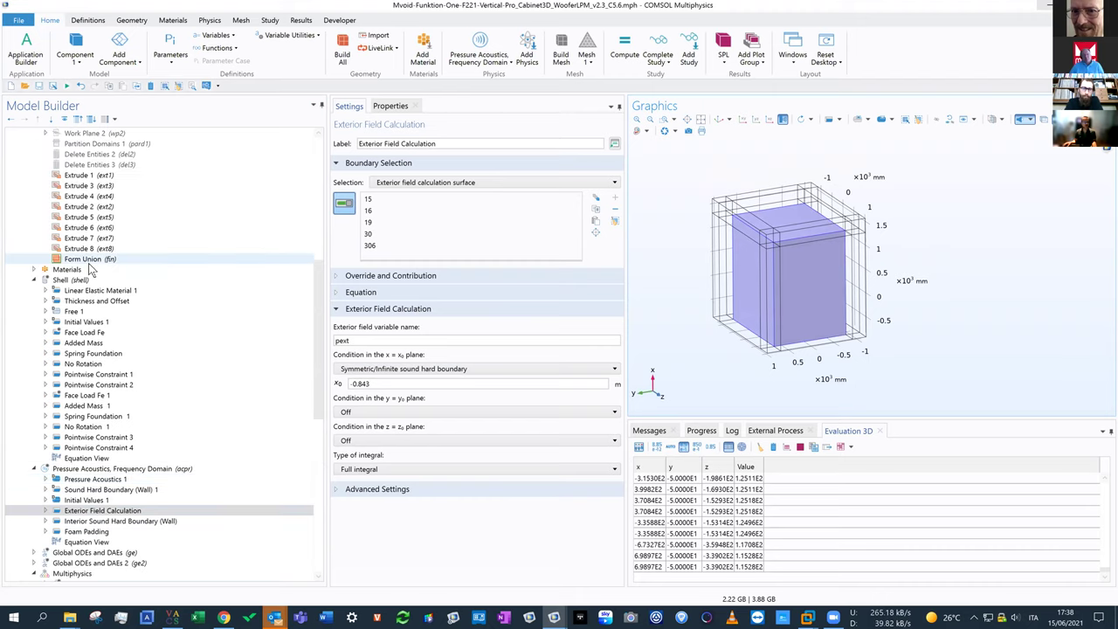
pyautogui.click(77, 239)
pyautogui.moveTo(769, 279); pyautogui.dragTo(748, 327)
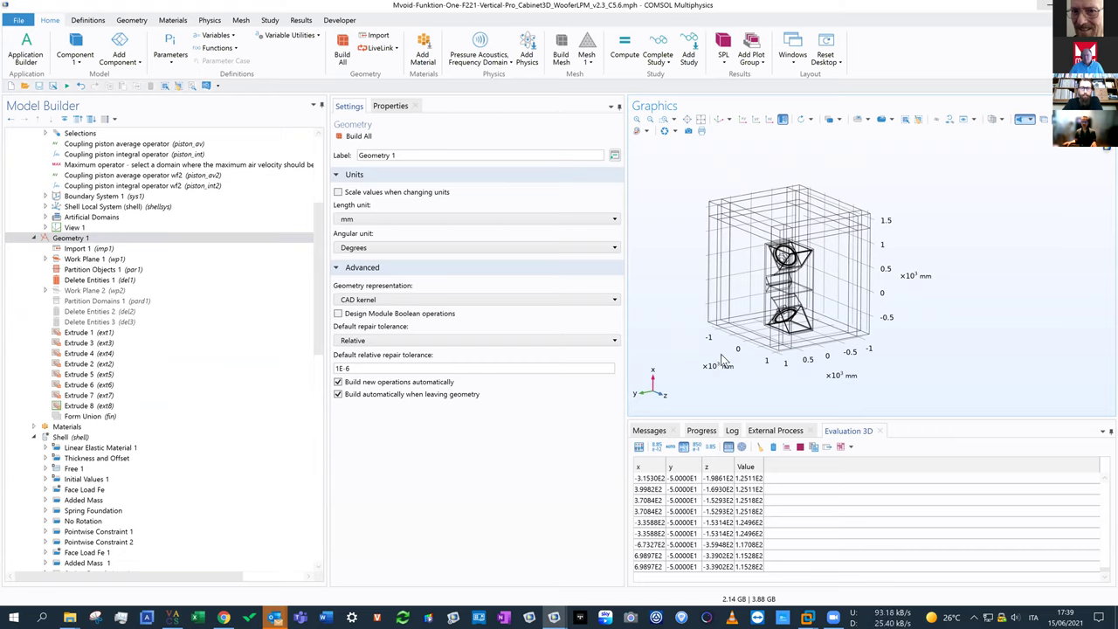
pyautogui.moveTo(722, 356); pyautogui.dragTo(721, 356)
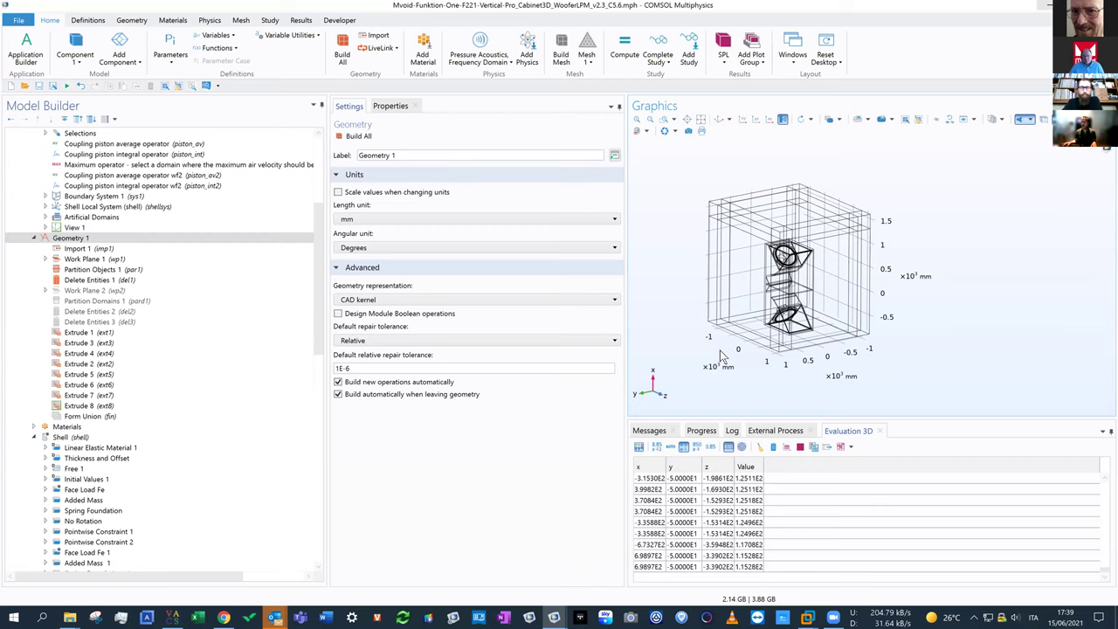
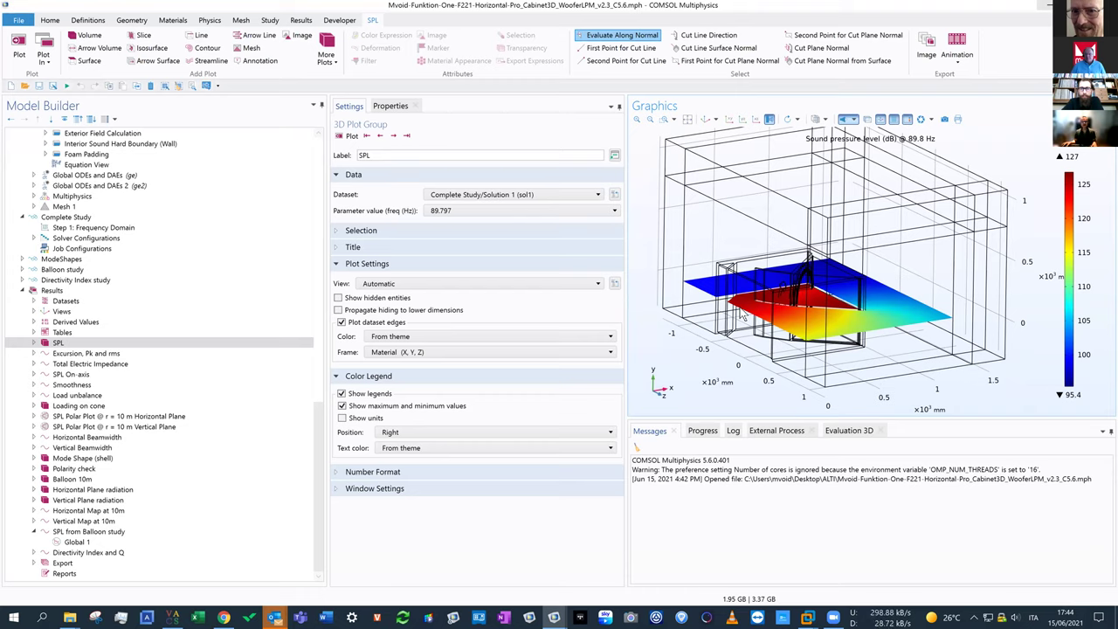
# - Examine the horizontal model's SPL plot at 89.797 Hz from several angles
pyautogui.moveTo(740, 327); pyautogui.dragTo(755, 331)
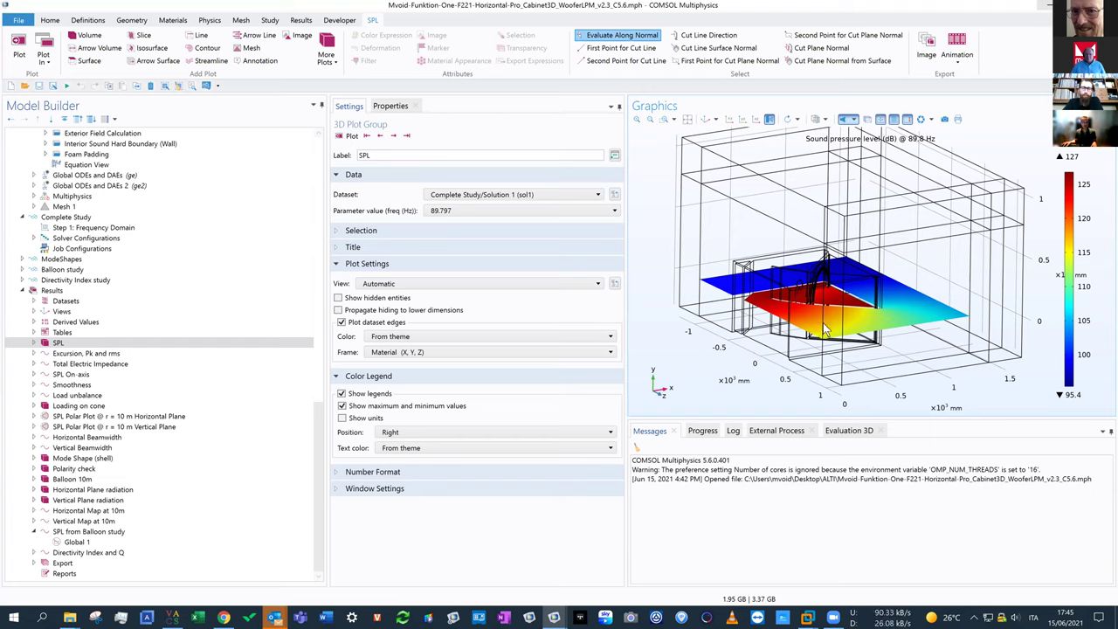
pyautogui.moveTo(814, 325); pyautogui.dragTo(718, 293)
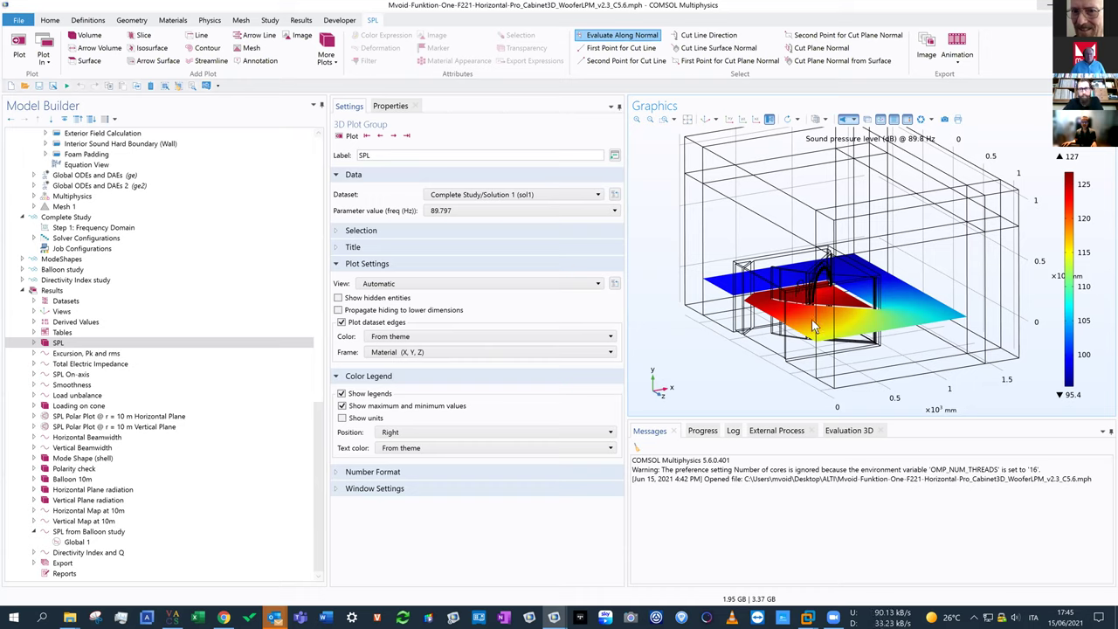
pyautogui.moveTo(817, 318)
pyautogui.mouseDown()
pyautogui.moveTo(817, 328)
pyautogui.moveTo(822, 314)
pyautogui.mouseUp()
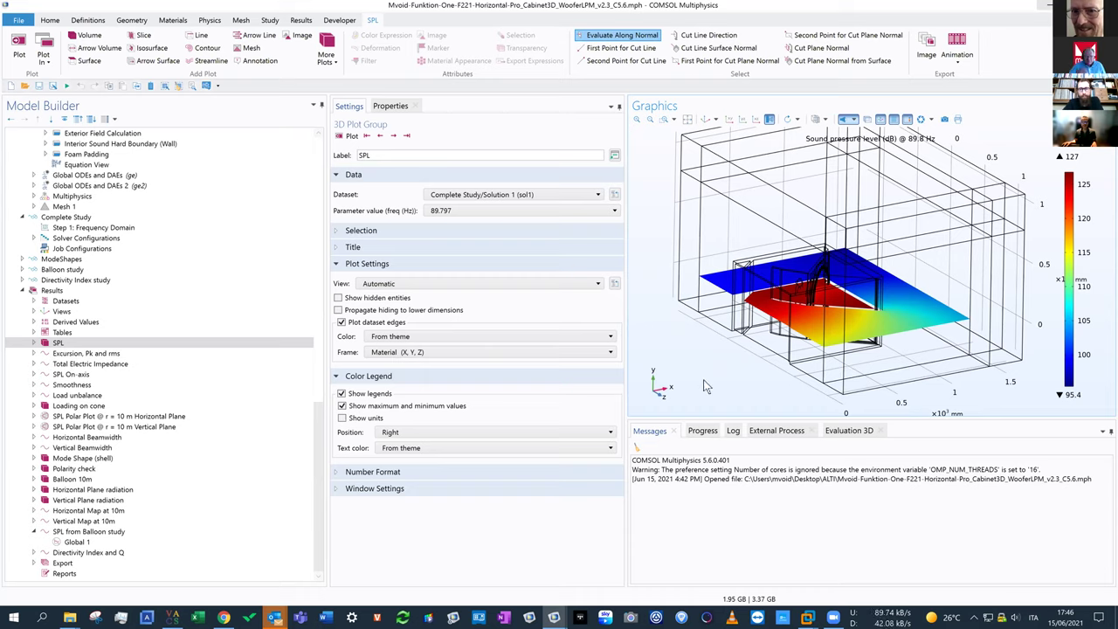
# - Open Balloon Settings to review the axes, radius, center coordinates and angle increments, and return to the Results plots
pyautogui.scroll(15, 269, 185)
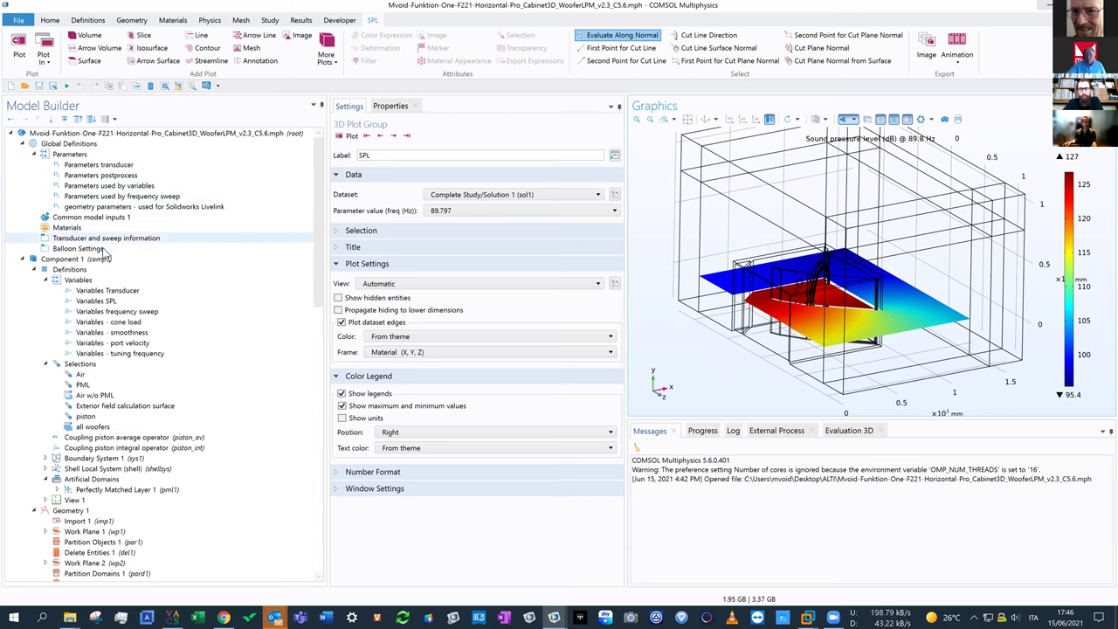
pyautogui.click(172, 247)
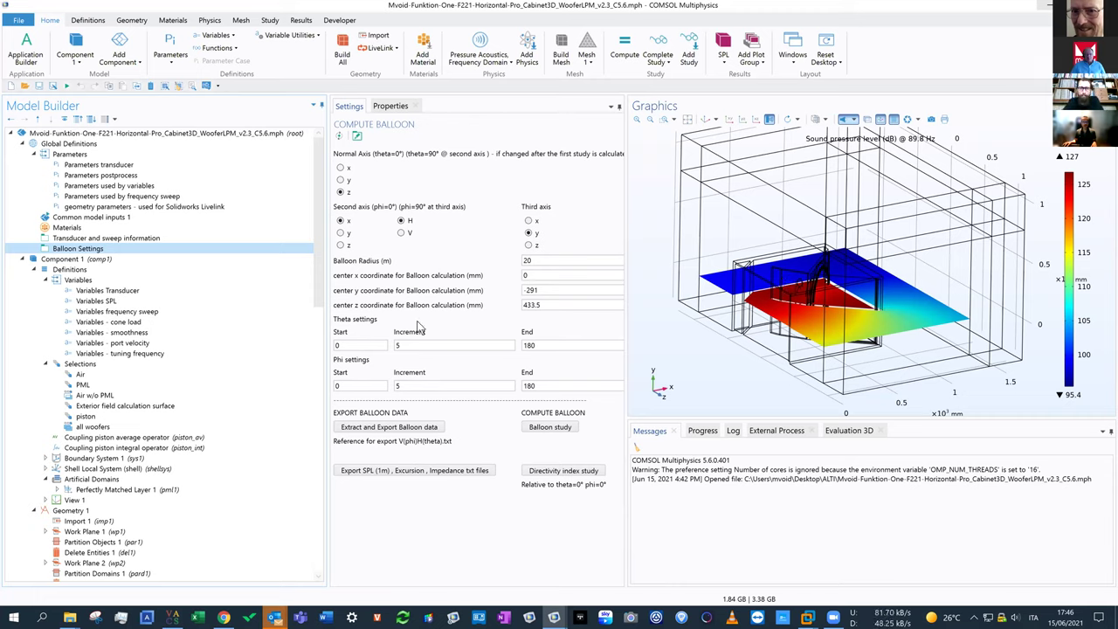
pyautogui.moveTo(315, 251); pyautogui.dragTo(288, 501)
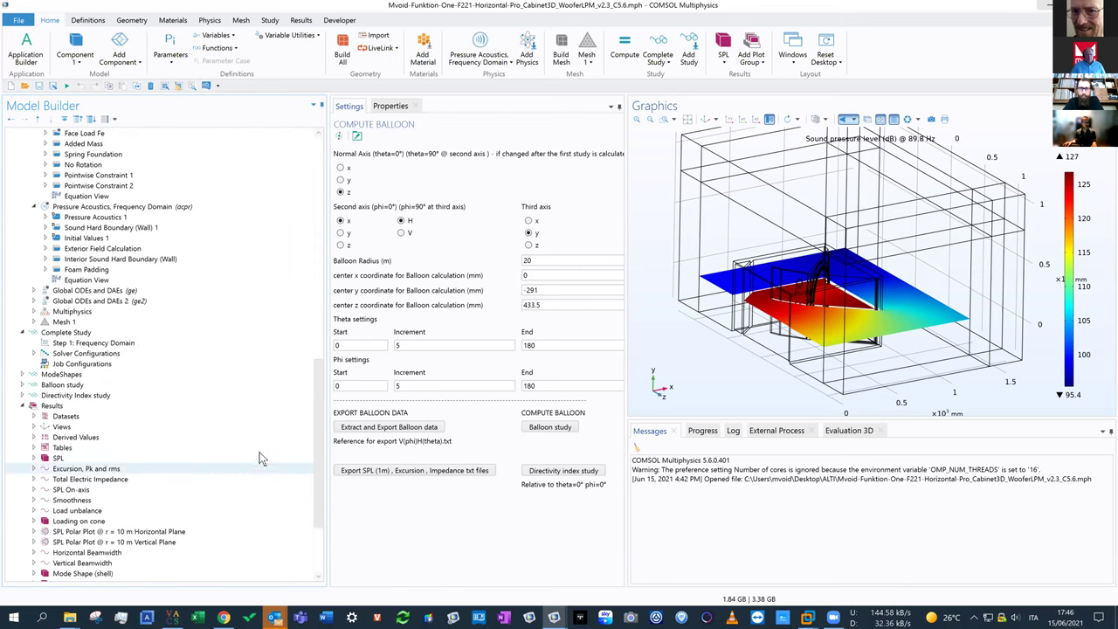
# - Expand Balloon study and review its Batch Sweep settings for the phi parameter range, then collapse the study again
pyautogui.click(22, 385)
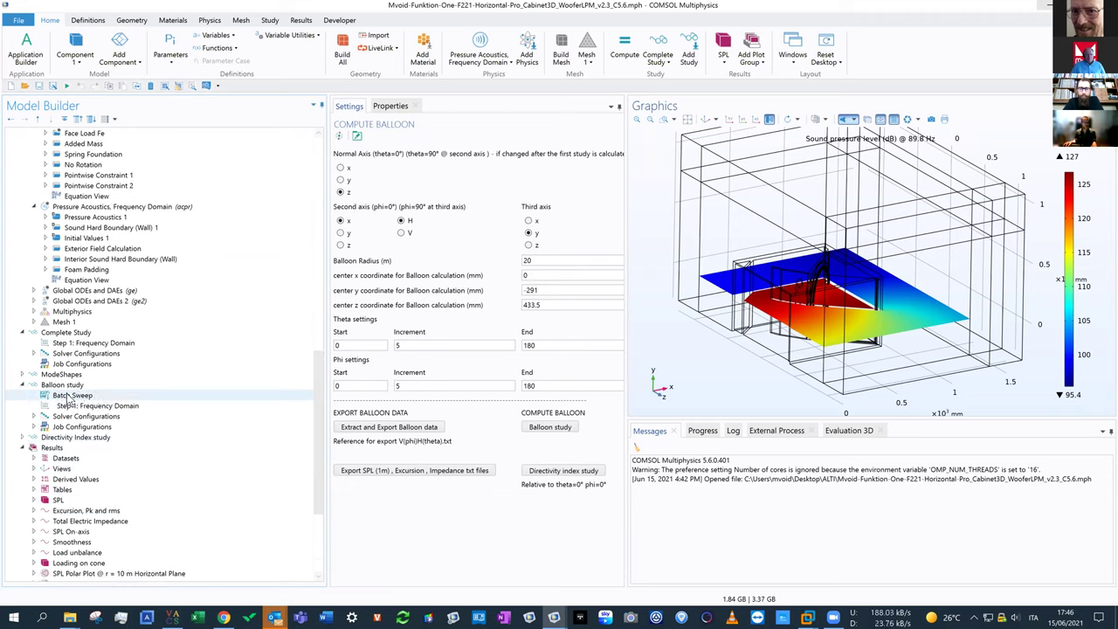
pyautogui.click(68, 395)
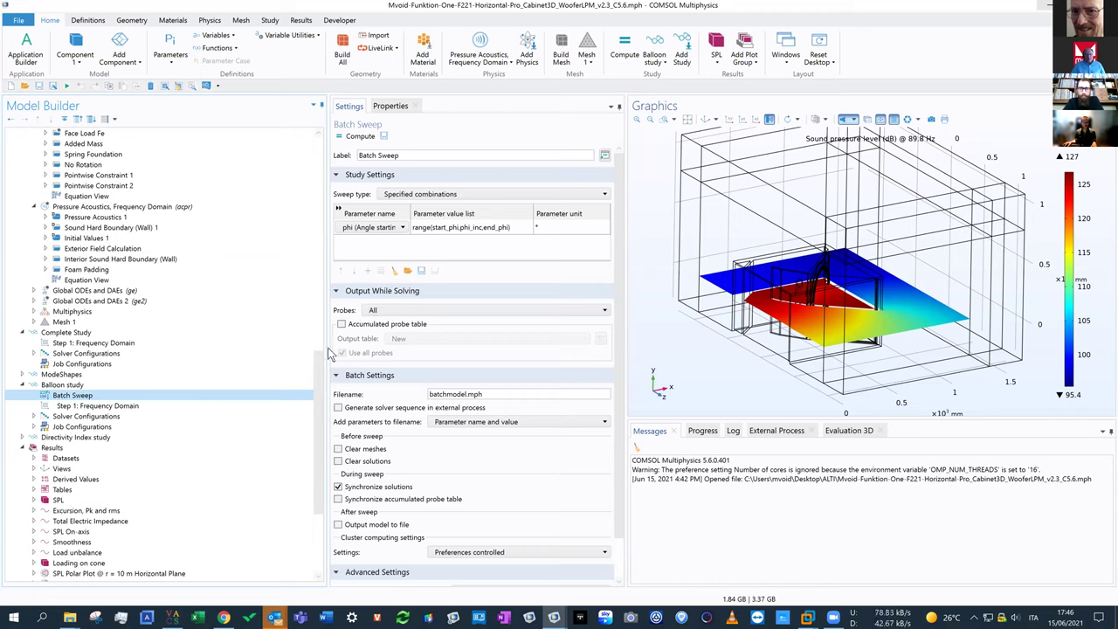
pyautogui.click(23, 386)
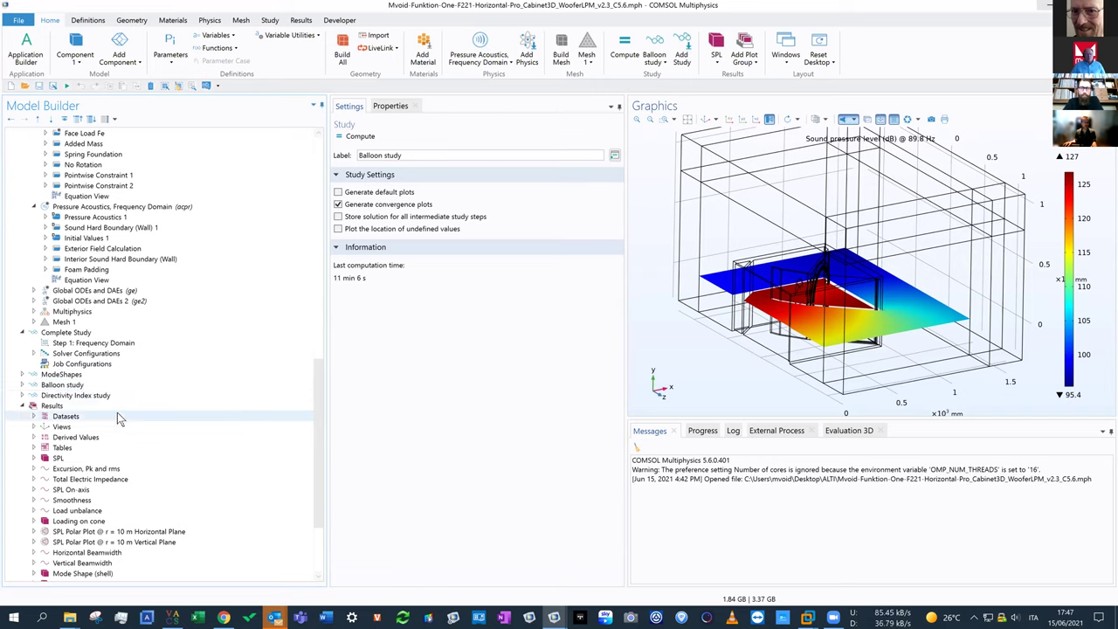
# - Shift Slice 1's interactive ZX plane to -0.12 in the SPL plot and inspect the pressure field from different angles
pyautogui.scroll(-2, 113, 448)
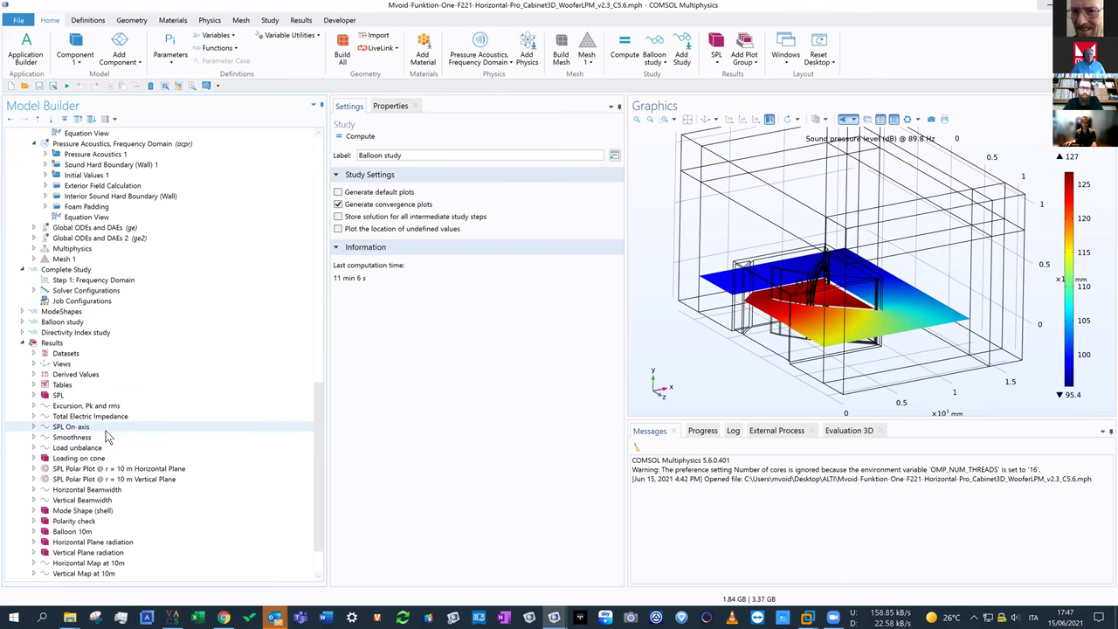
pyautogui.click(61, 394)
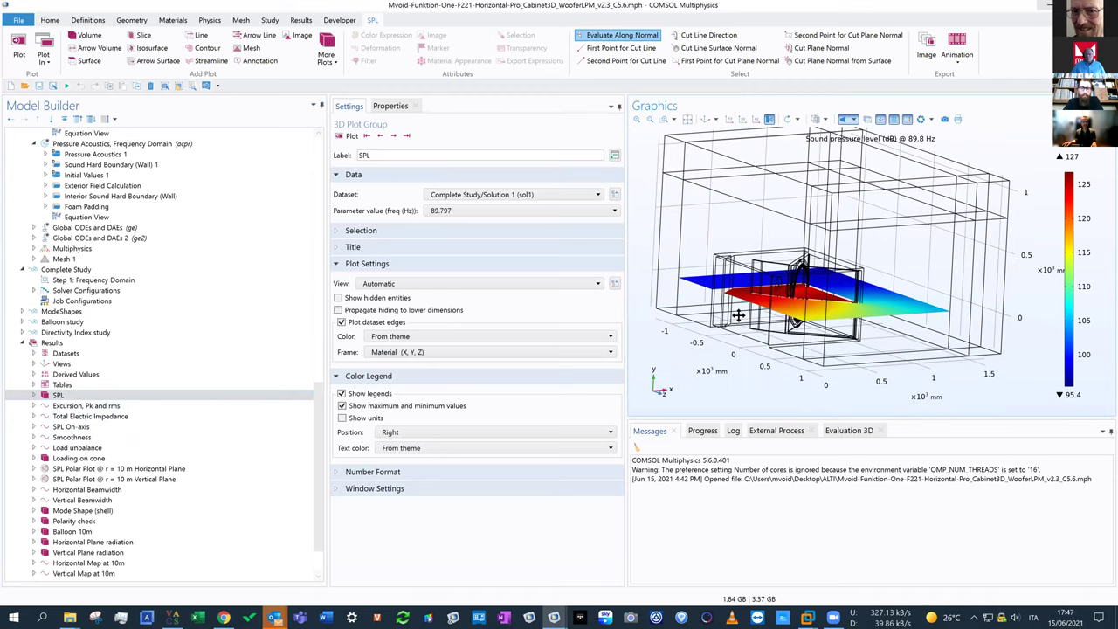
pyautogui.moveTo(738, 335); pyautogui.dragTo(792, 304)
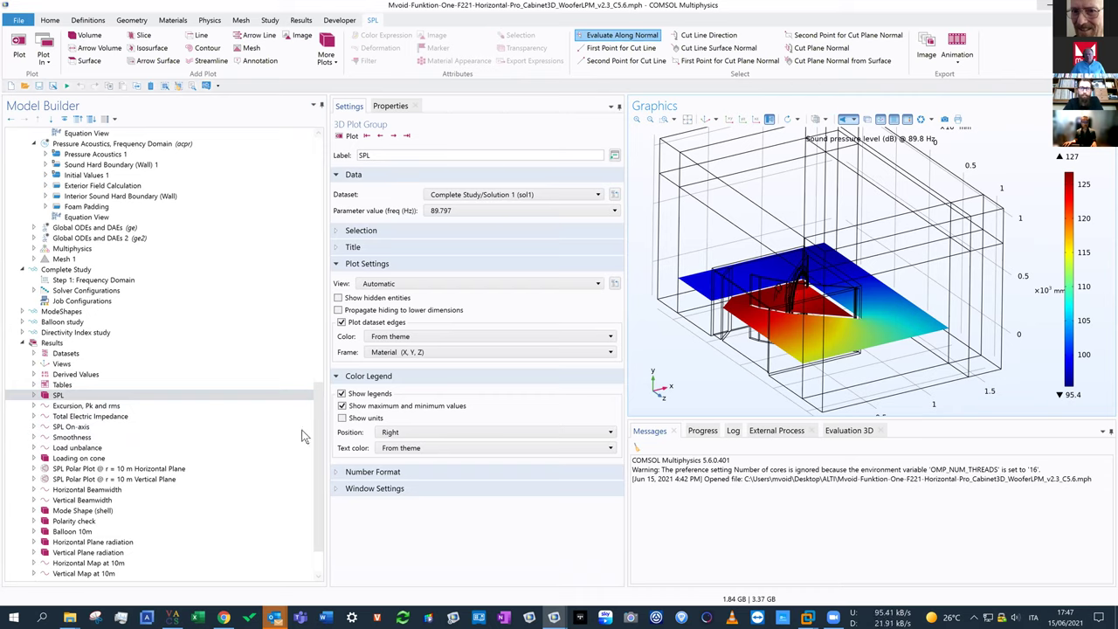
pyautogui.click(34, 395)
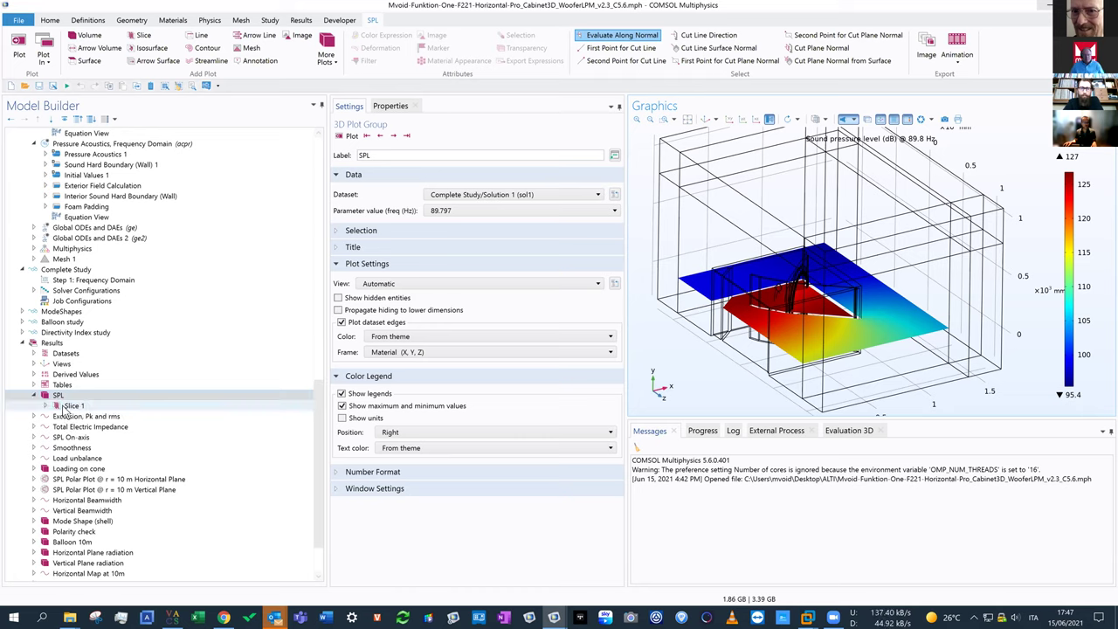
pyautogui.click(222, 405)
pyautogui.moveTo(419, 457); pyautogui.dragTo(443, 452)
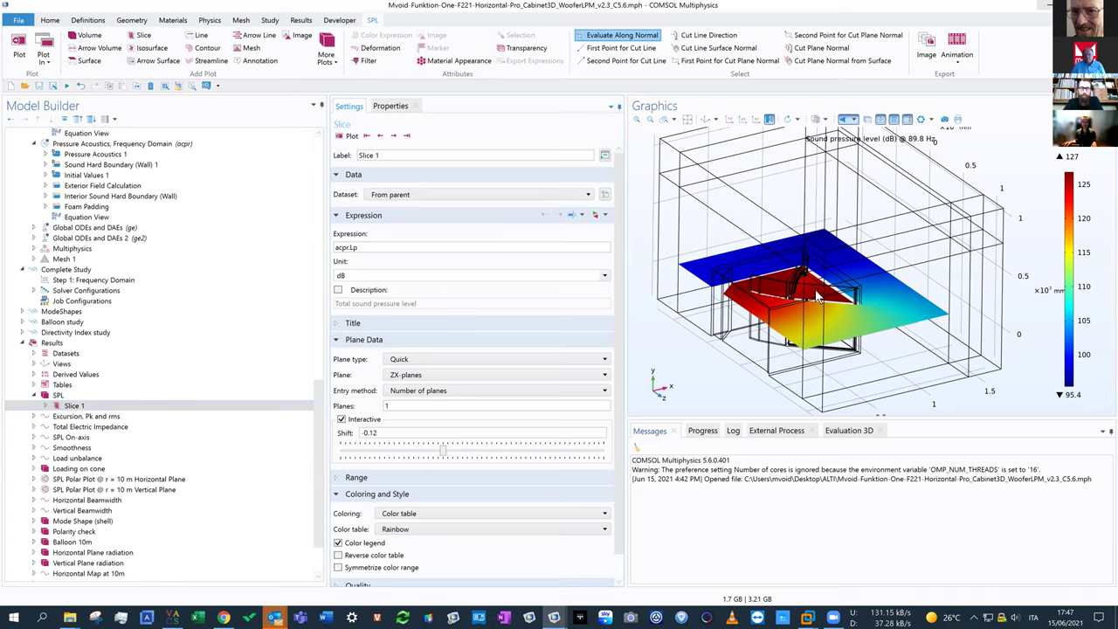
pyautogui.moveTo(796, 322); pyautogui.dragTo(746, 259)
# - Review the Excursion, Total Electric Impedance, SPL On-axis and Smoothness plots in turn
pyautogui.click(86, 415)
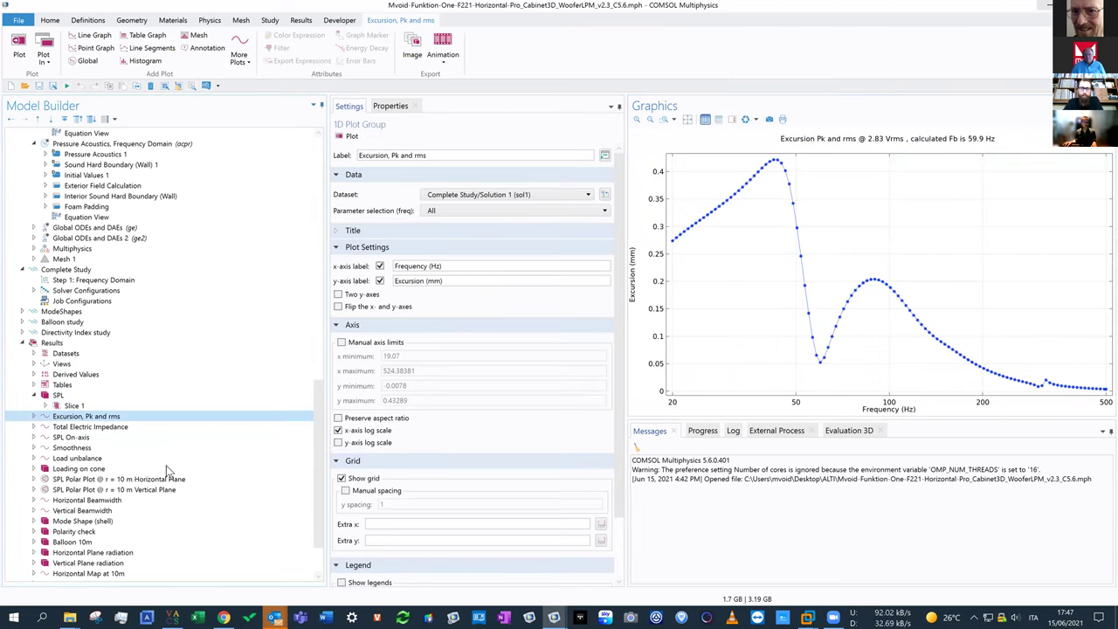
pyautogui.click(68, 426)
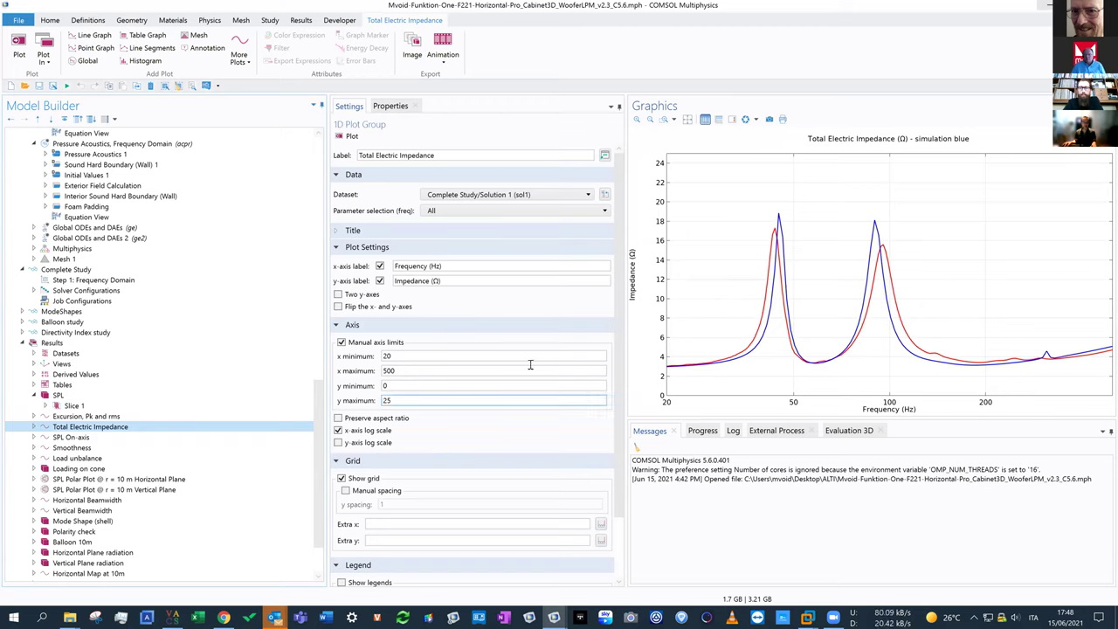
pyautogui.click(69, 437)
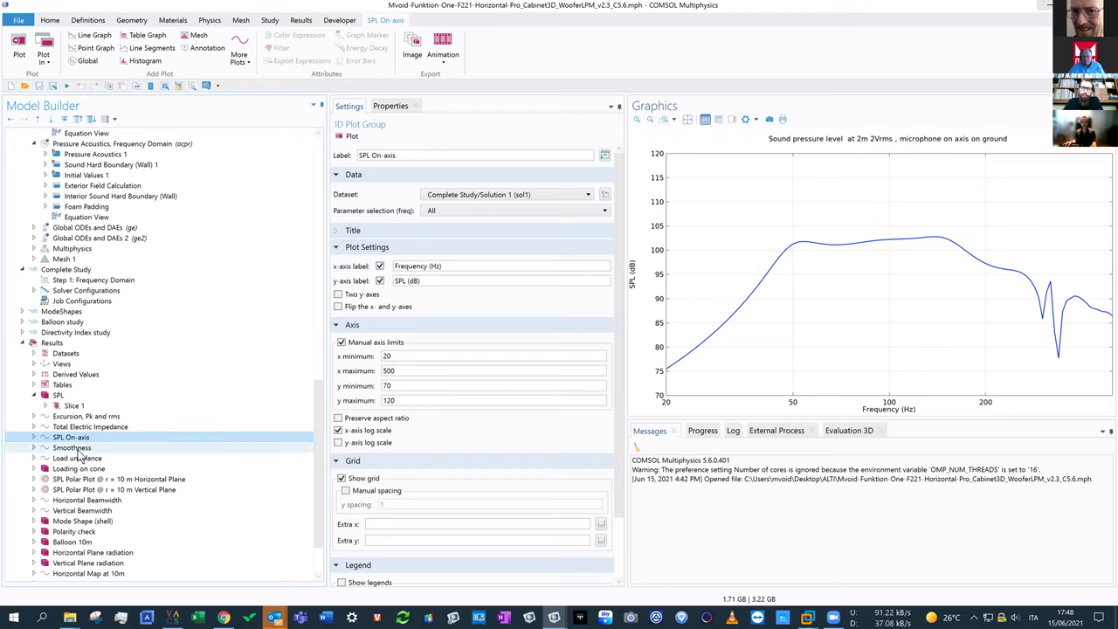
pyautogui.click(72, 448)
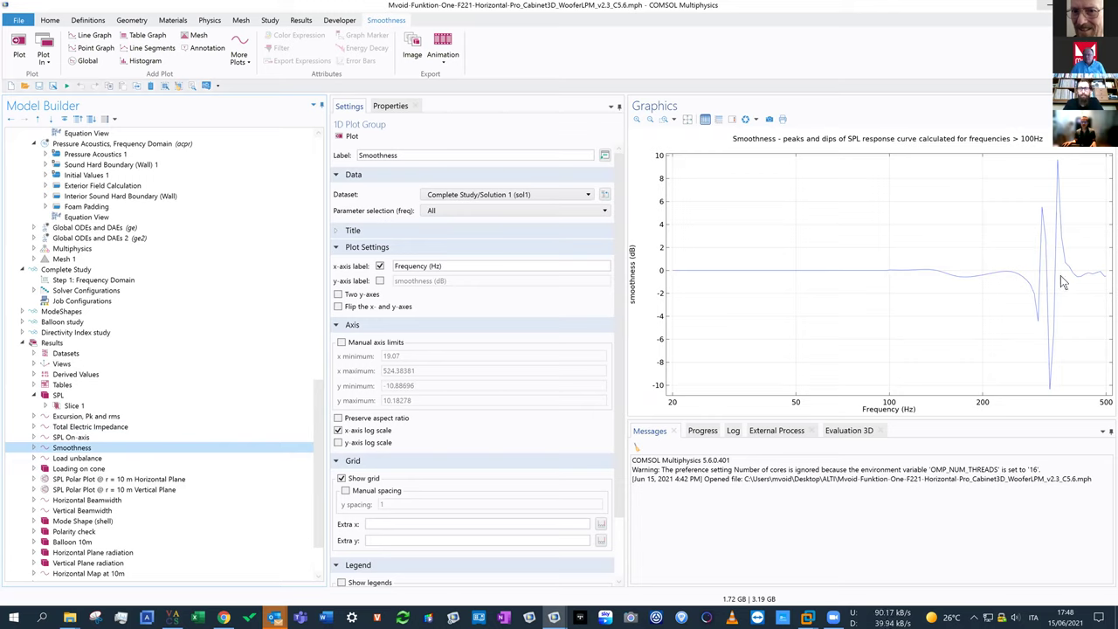
# - Compare the Load unbalance curve with the Loading on cone surface plot at 100.79 Hz, examining the cone from another angle
pyautogui.click(81, 460)
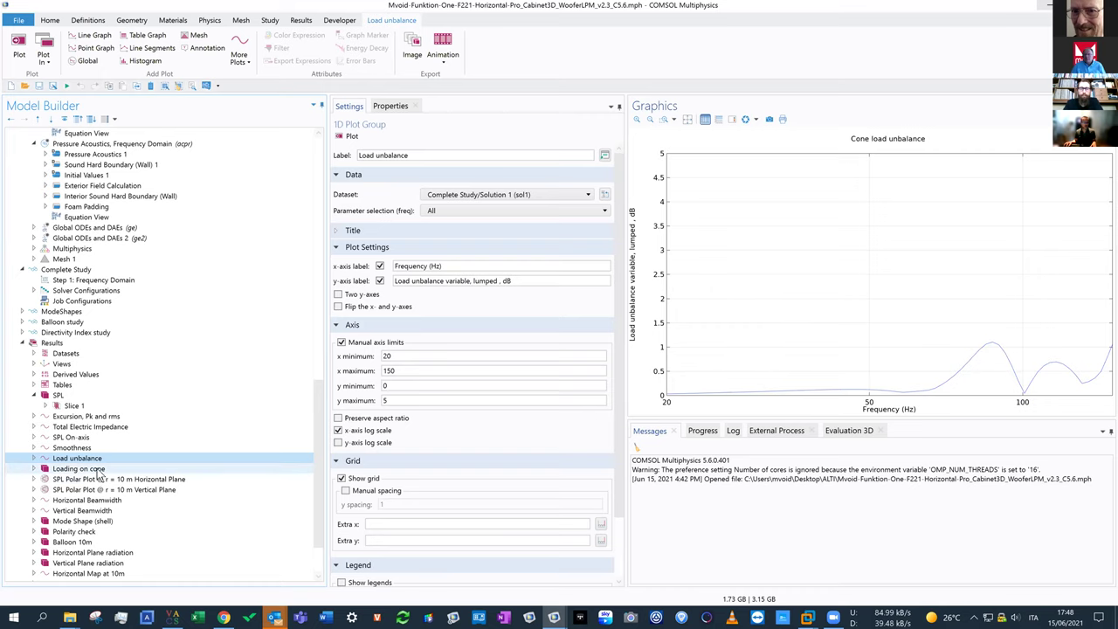
pyautogui.click(152, 466)
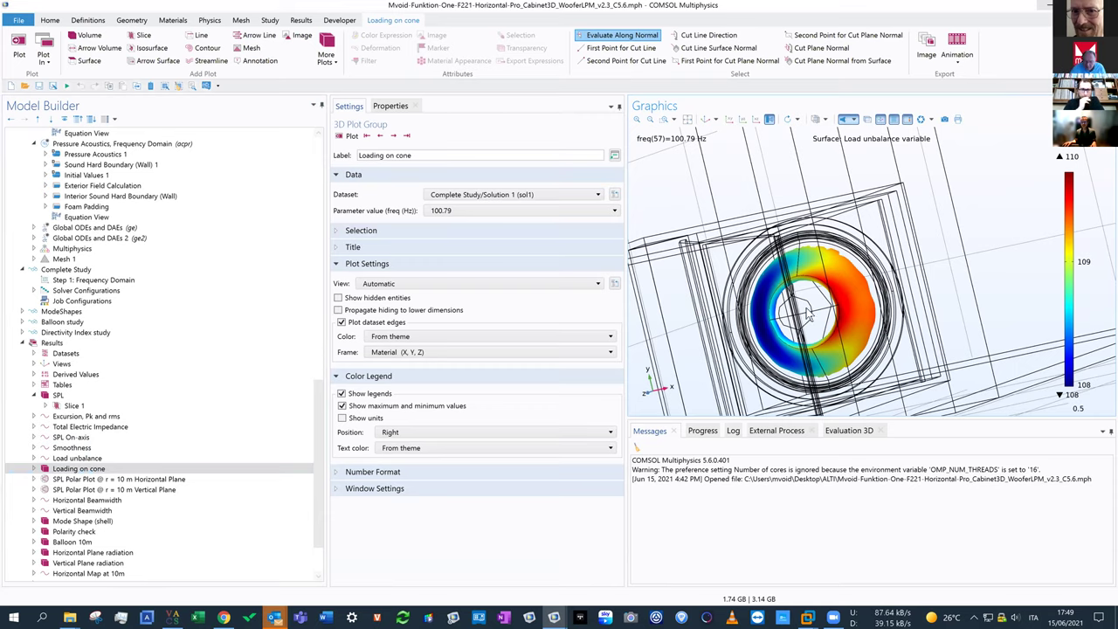
pyautogui.moveTo(812, 312); pyautogui.dragTo(757, 297)
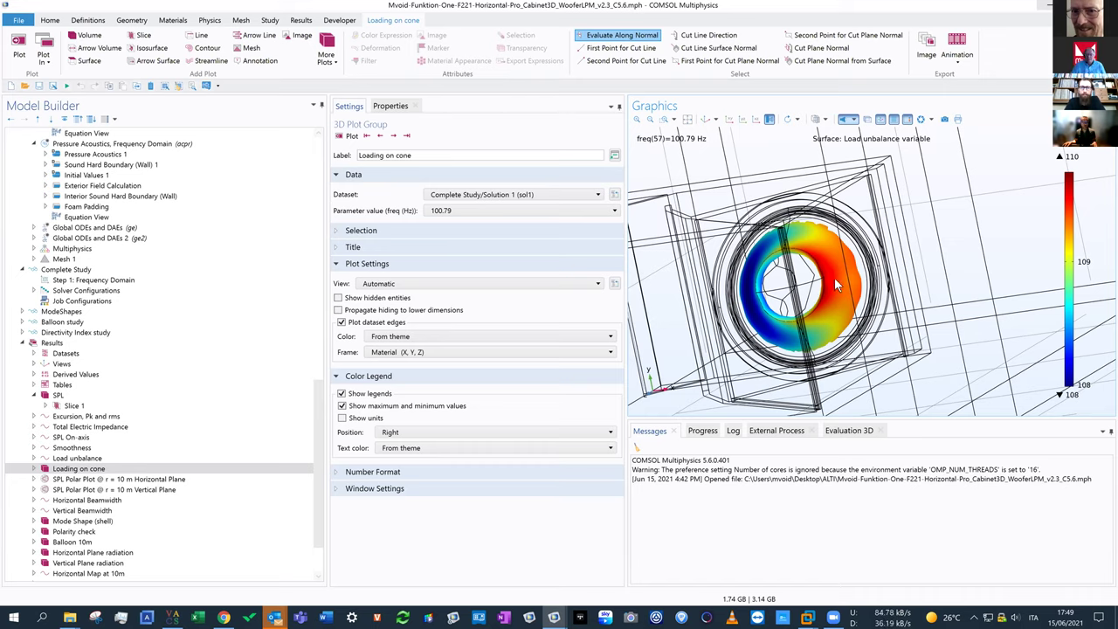
pyautogui.click(87, 459)
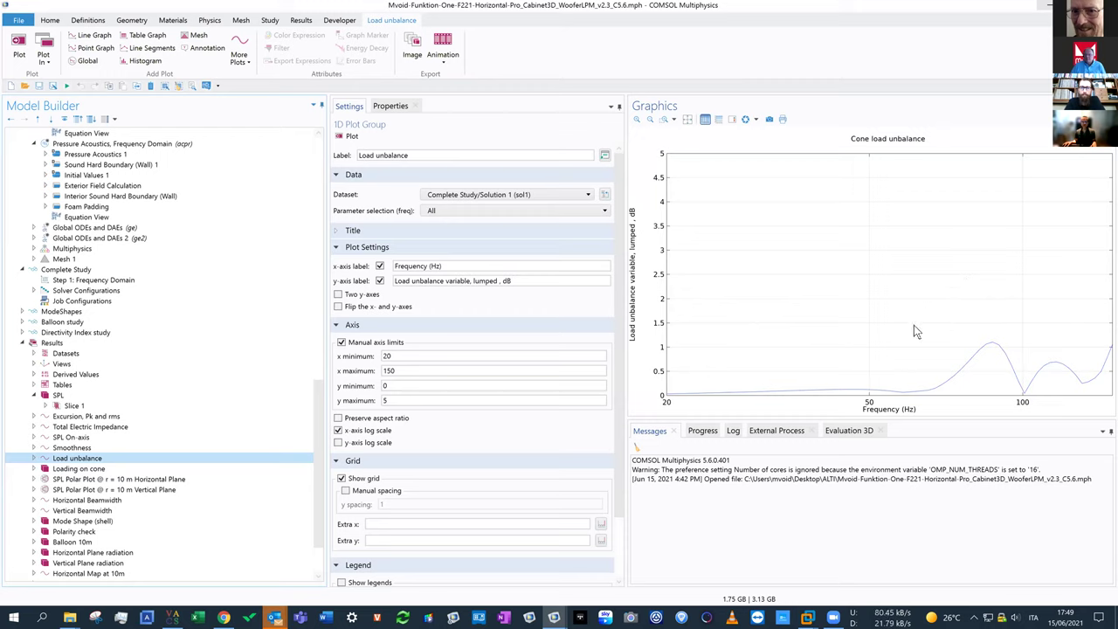
# - Compare the horizontal and vertical plane SPL polar plots at 10 m and open the Horizontal Beamwidth plot
pyautogui.click(75, 480)
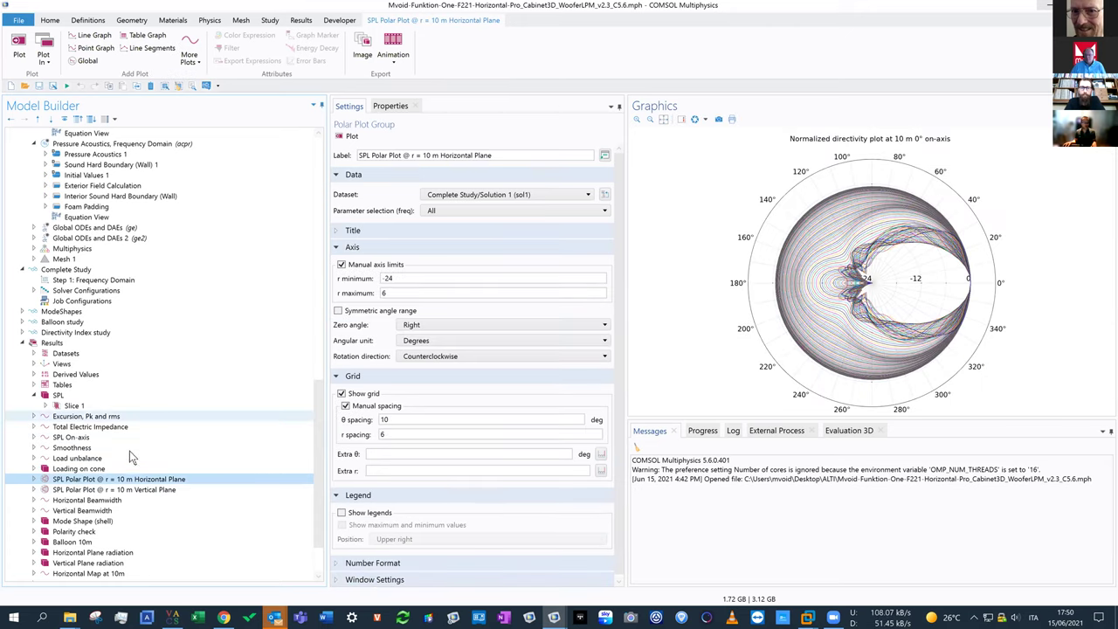
pyautogui.click(89, 490)
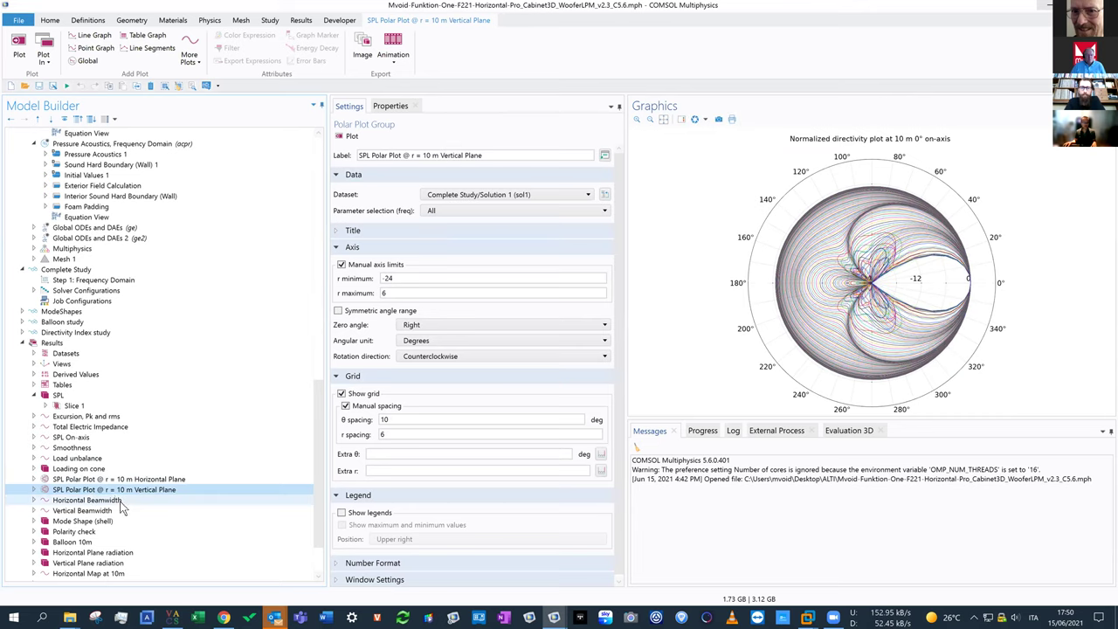
pyautogui.click(108, 481)
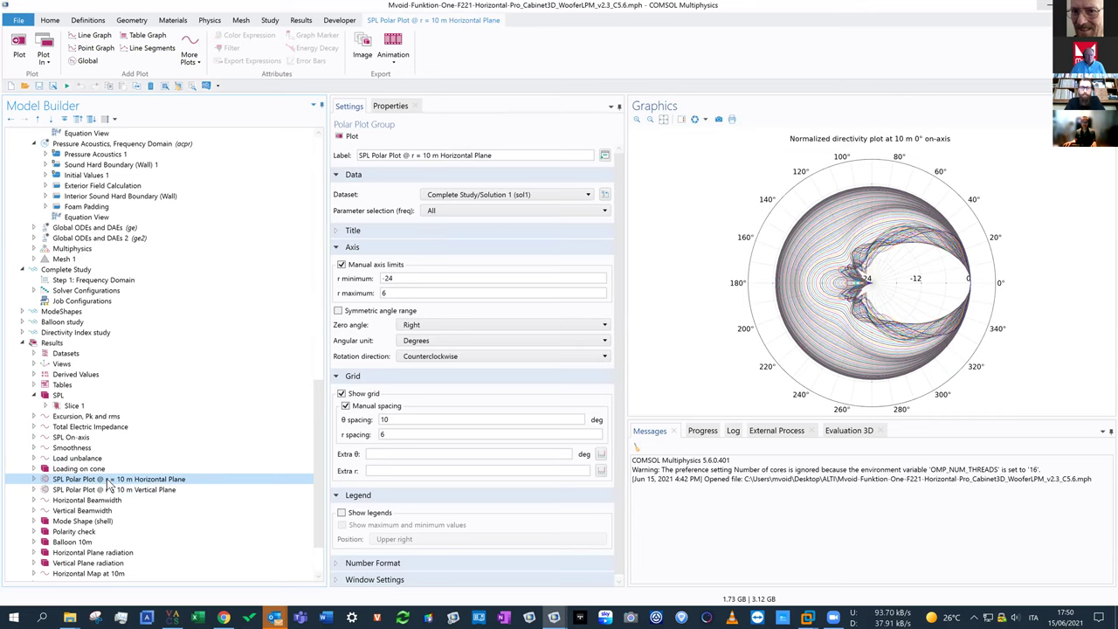
pyautogui.click(108, 492)
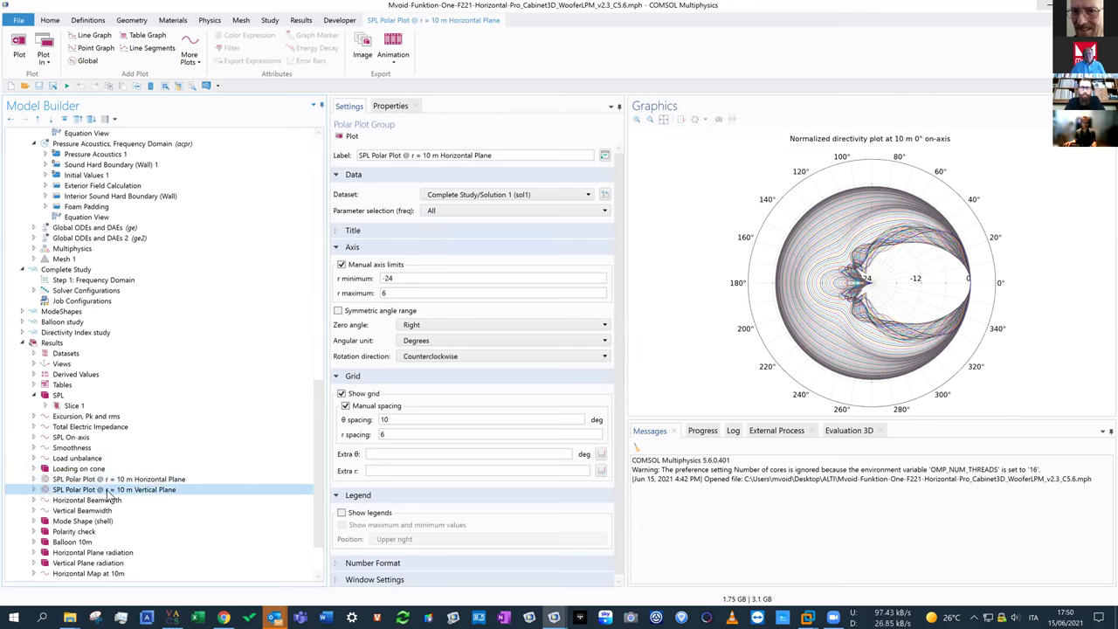
pyautogui.click(99, 502)
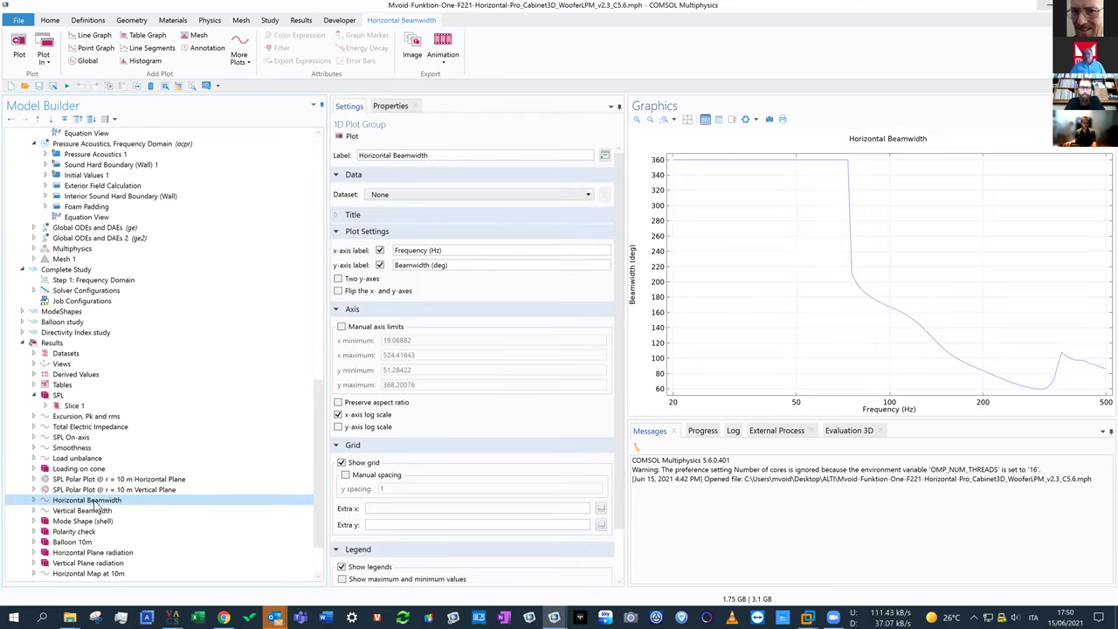
# - Examine the Balloon 10m plot and the Horizontal and Vertical Plane radiation plots at 500 Hz
pyautogui.scroll(-2, 96, 508)
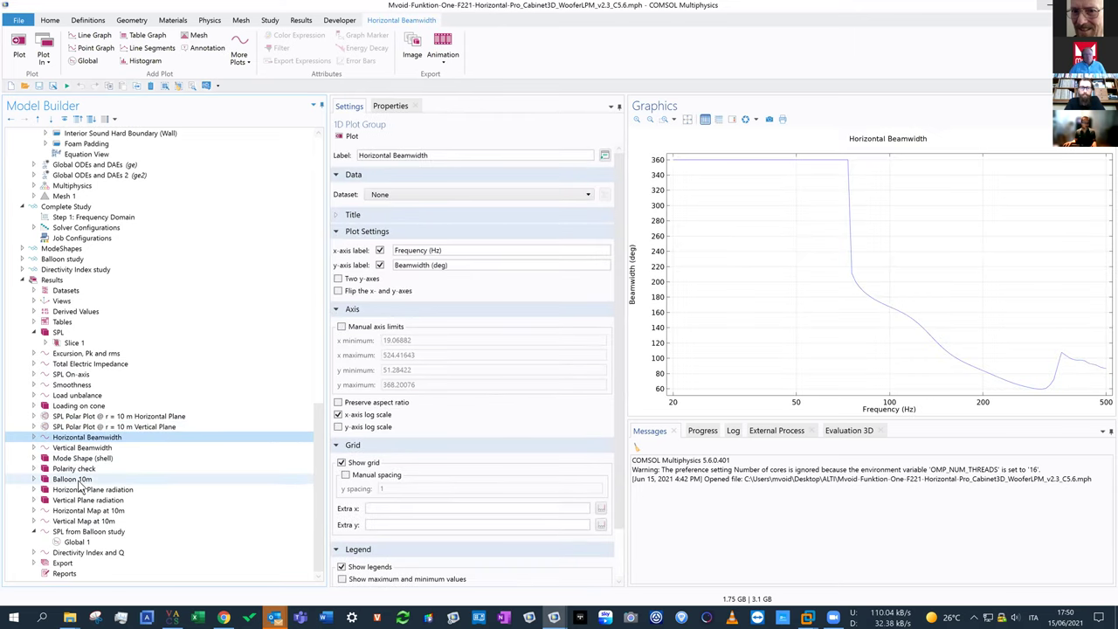
pyautogui.click(76, 481)
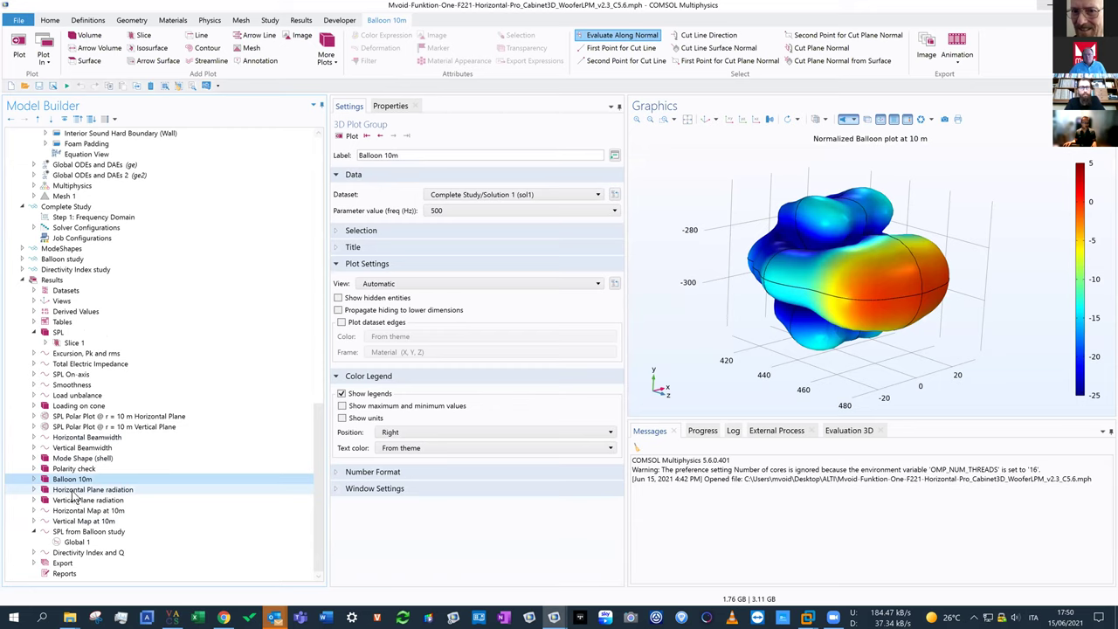
pyautogui.click(77, 490)
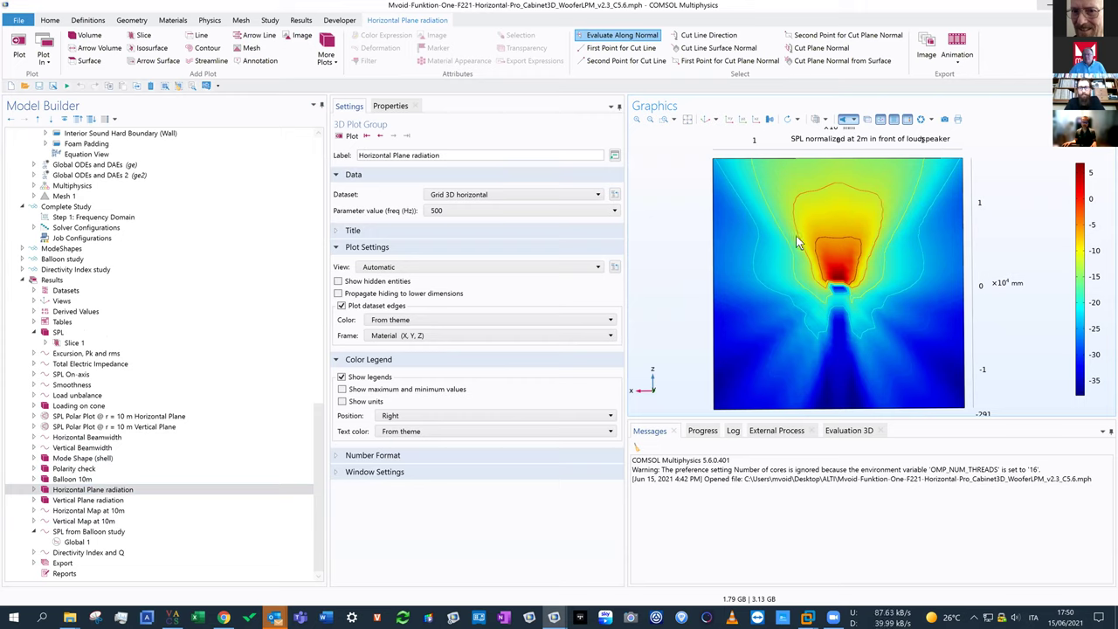
pyautogui.click(96, 500)
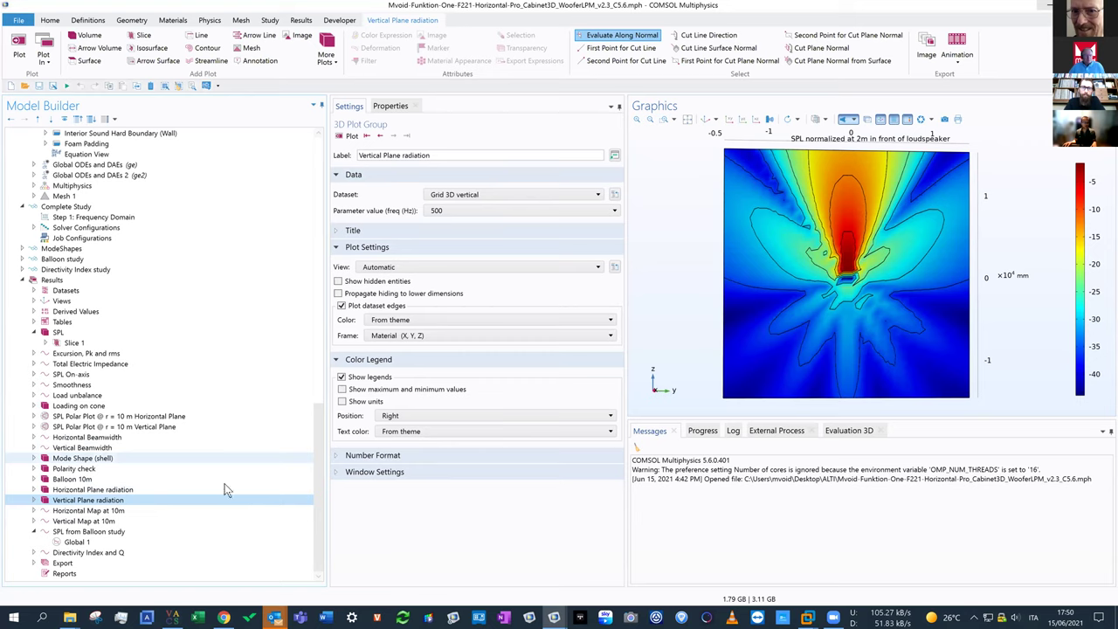
# - Open Balloon Settings under Global Definitions and review the axis, center, theta and phi options
pyautogui.scroll(11, 319, 430)
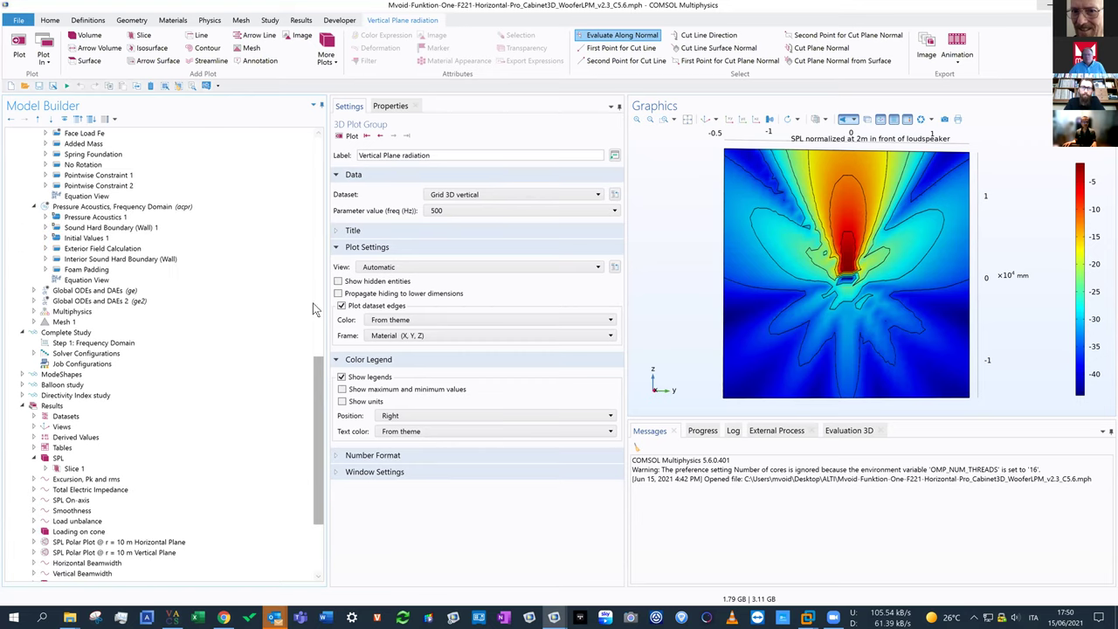
pyautogui.scroll(12, 283, 185)
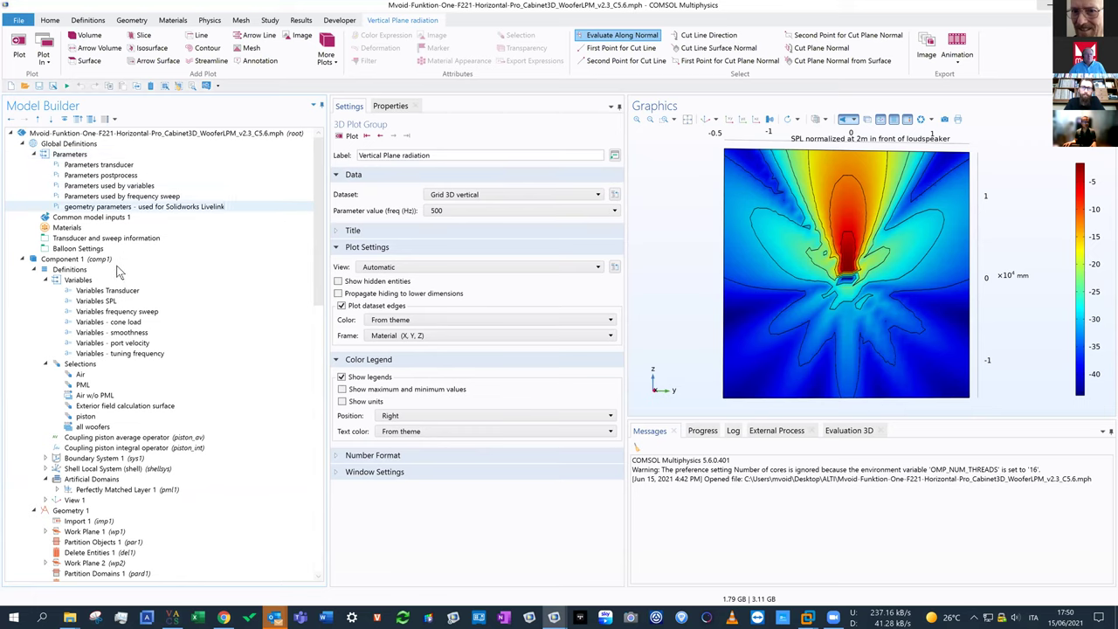
pyautogui.click(96, 249)
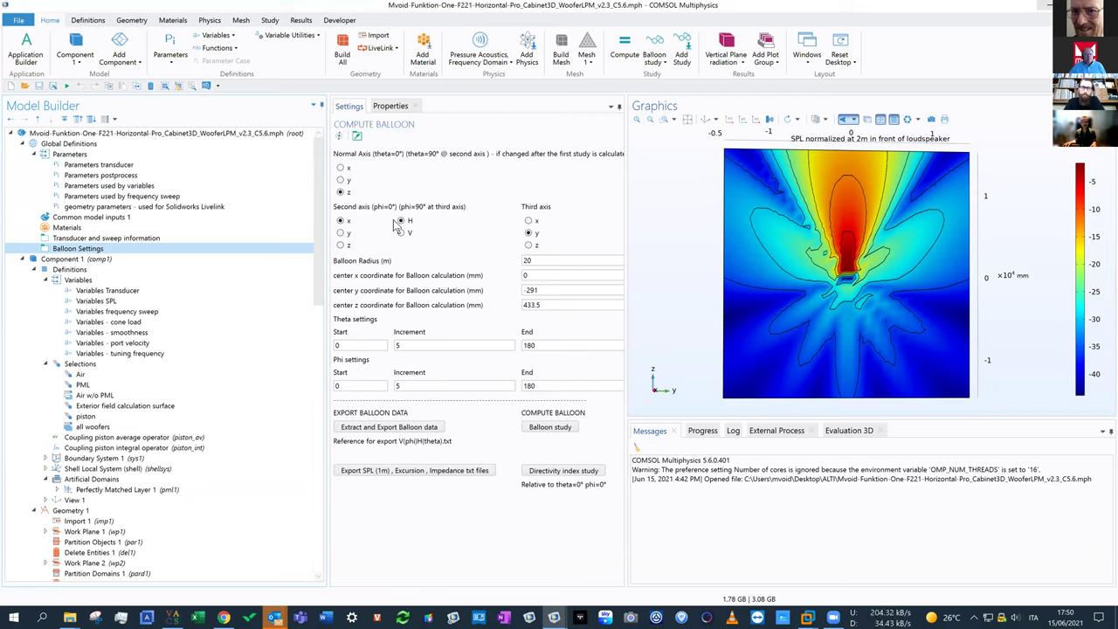
# - Open the SPL from Balloon study plot and examine the response curves for all phi and theta angles
pyautogui.moveTo(319, 220); pyautogui.dragTo(316, 454)
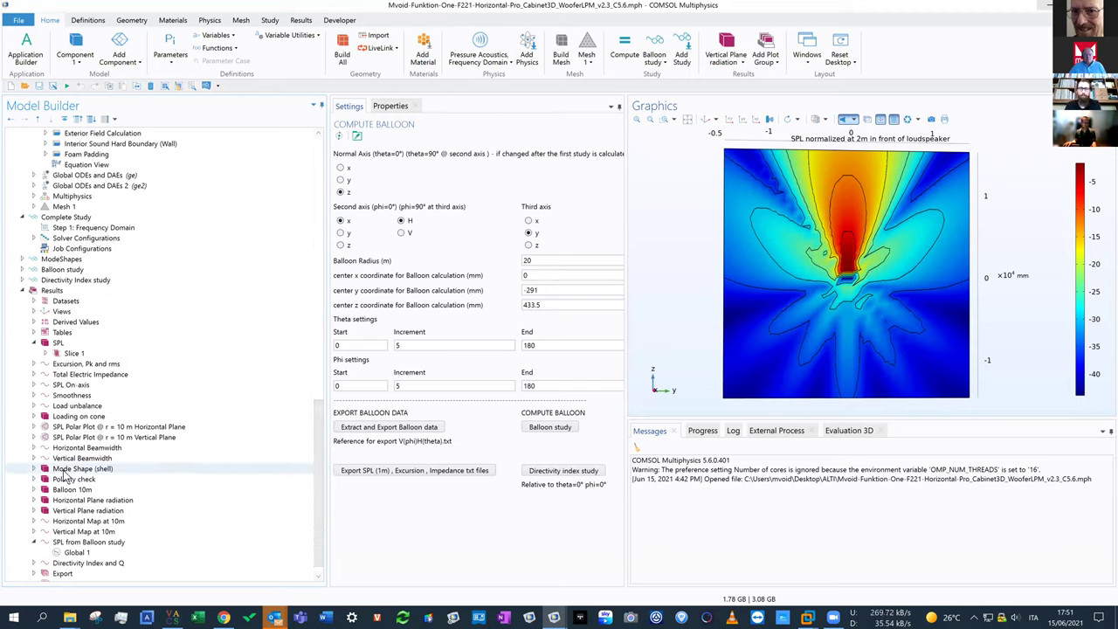
pyautogui.scroll(-1, 83, 535)
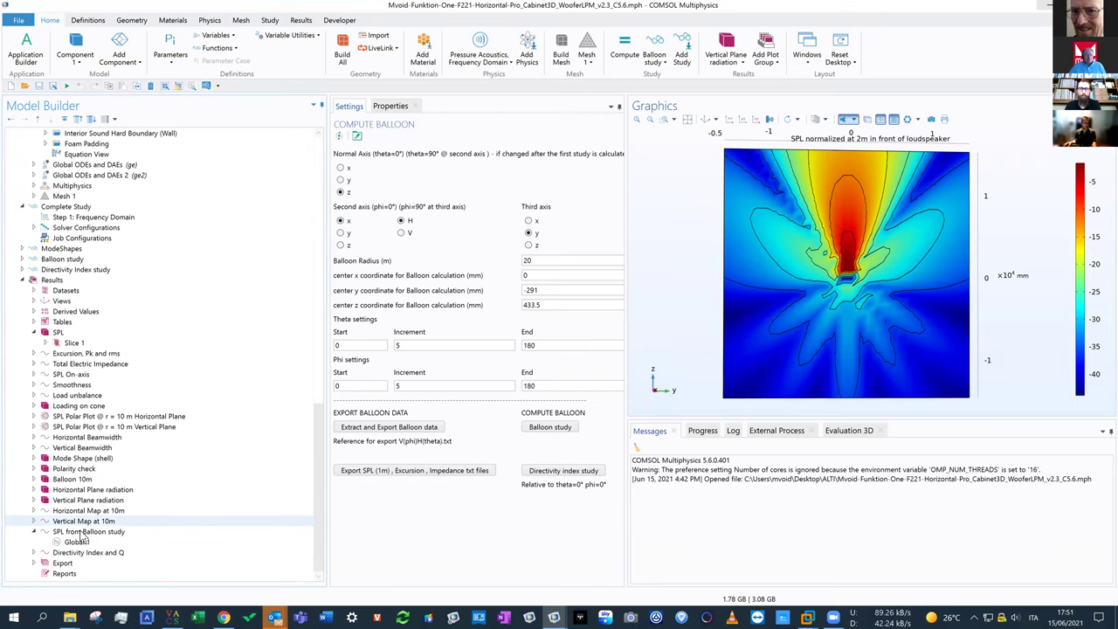
pyautogui.click(84, 532)
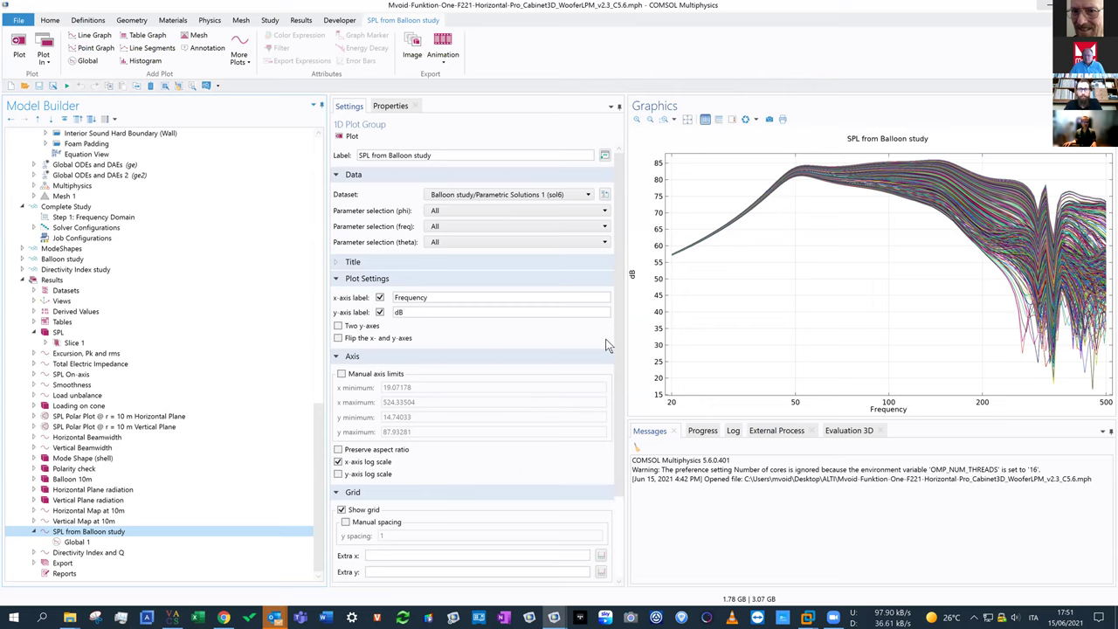
# - Revisit Balloon Settings for the directivity study option and examine the Directivity Index and Q plot
pyautogui.moveTo(317, 431); pyautogui.dragTo(302, 131)
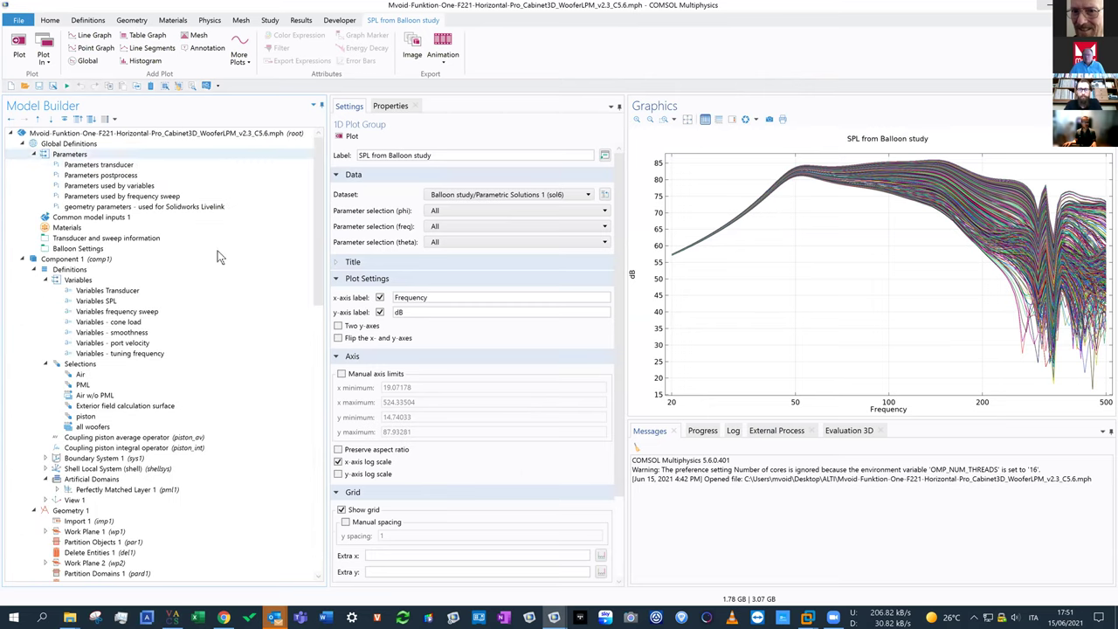
pyautogui.click(117, 248)
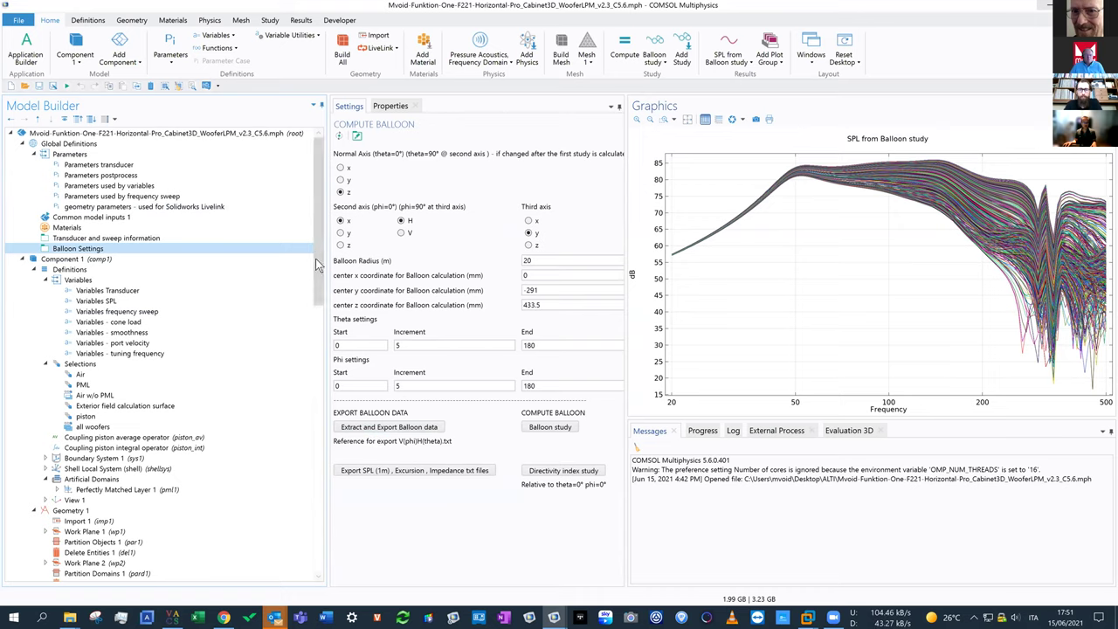
pyautogui.moveTo(316, 259); pyautogui.dragTo(312, 400)
pyautogui.scroll(-10, 307, 491)
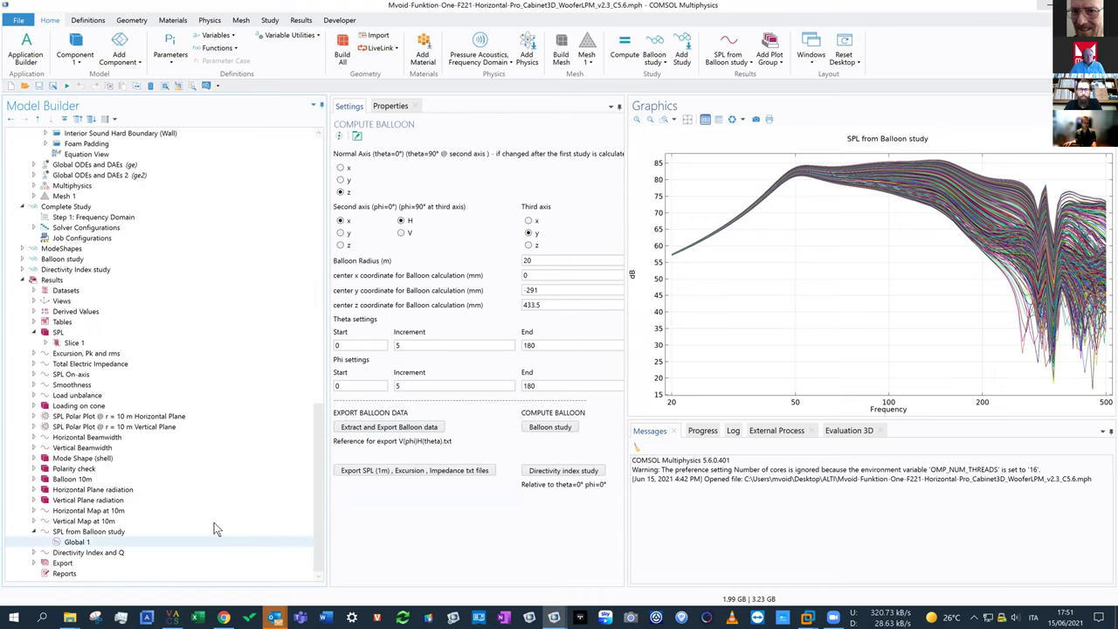
pyautogui.click(91, 552)
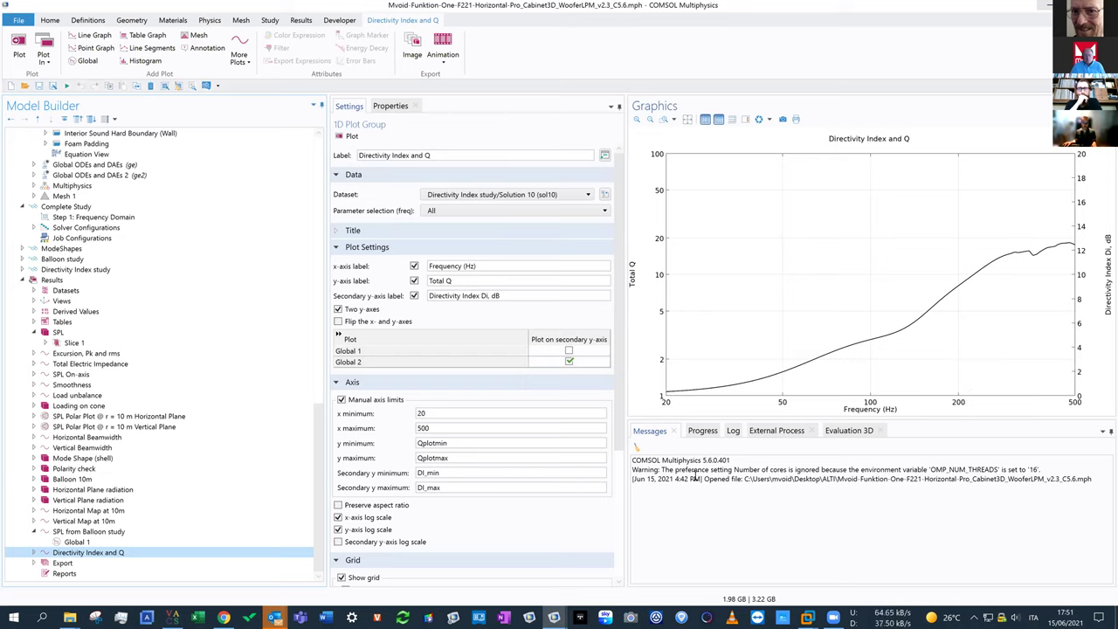
# - Switch to the vertical F221 model and review its SPL, Excursion, Total Electric Impedance and SPL On-axis plots
pyautogui.moveTo(554, 618)
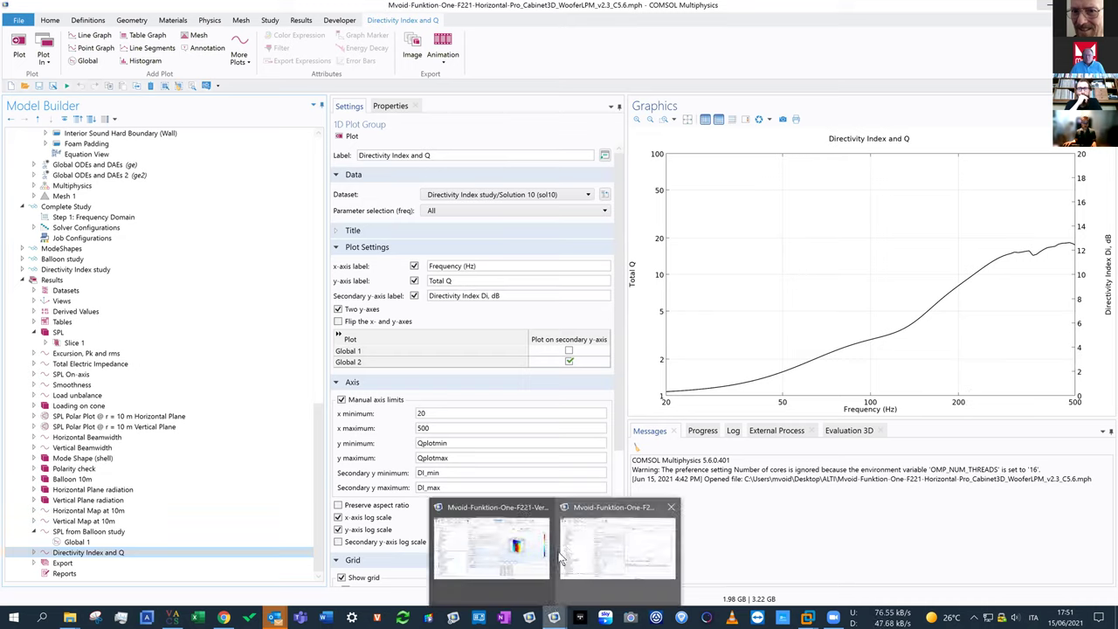
pyautogui.click(525, 533)
pyautogui.moveTo(767, 315); pyautogui.dragTo(725, 349)
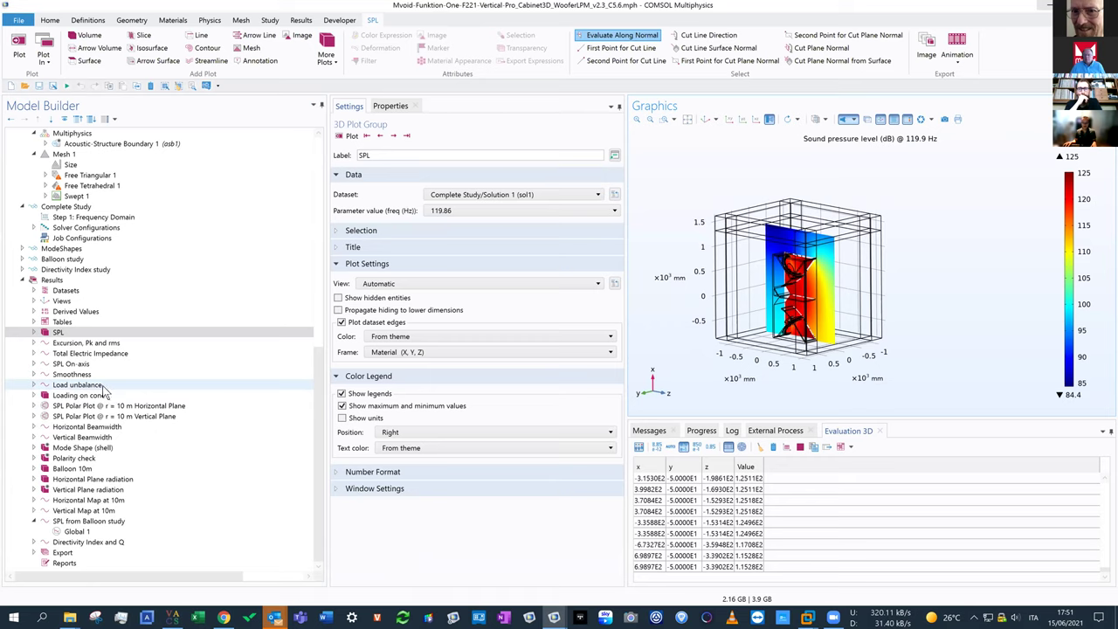
pyautogui.click(79, 344)
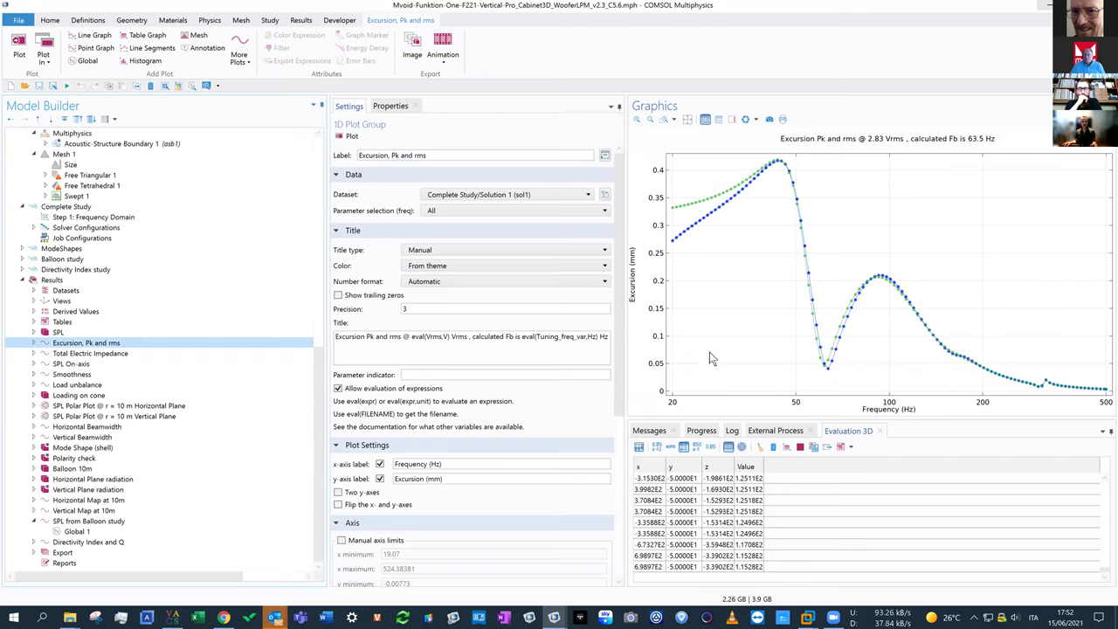
pyautogui.click(102, 357)
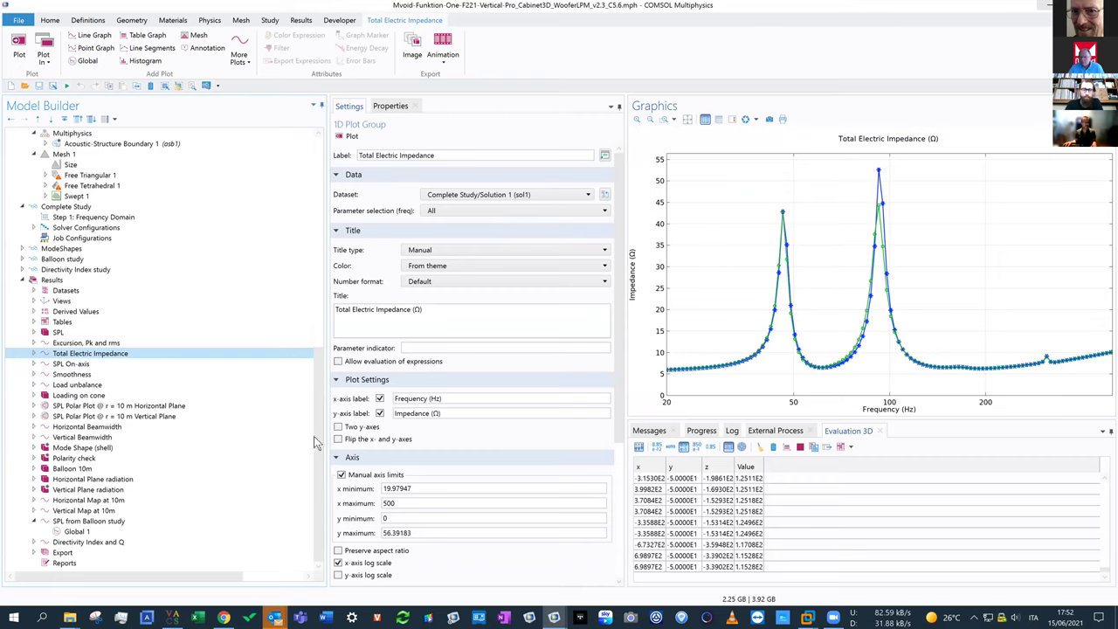
pyautogui.click(75, 364)
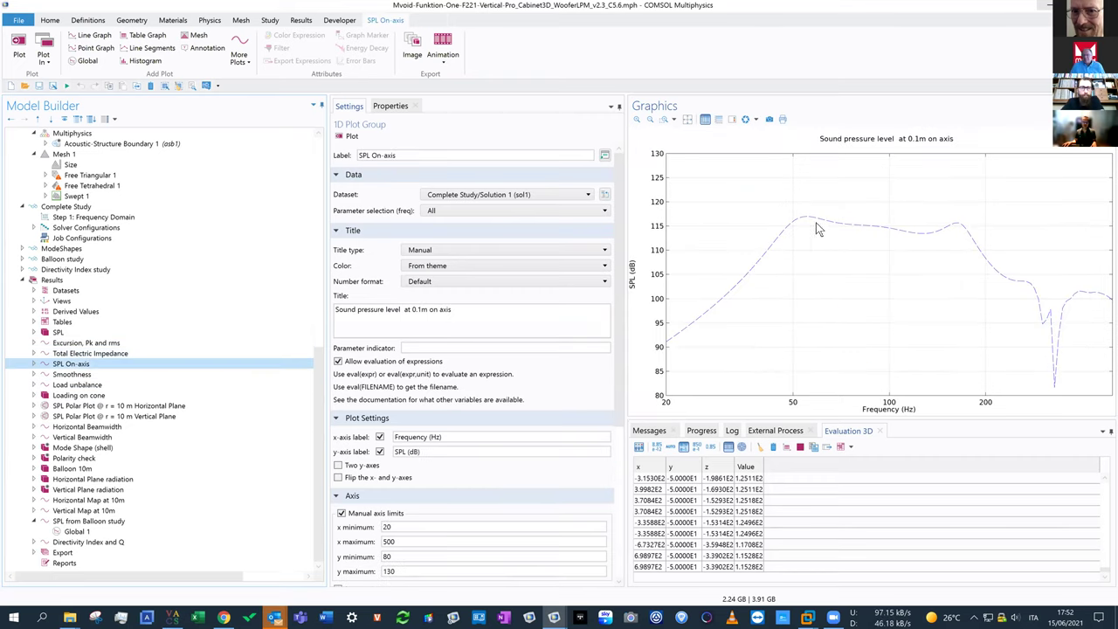
# - Review the vertical model's Smoothness, Load unbalance, horizontal-plane polar plot, and Horizontal and Vertical Map at 10m plots
pyautogui.click(65, 377)
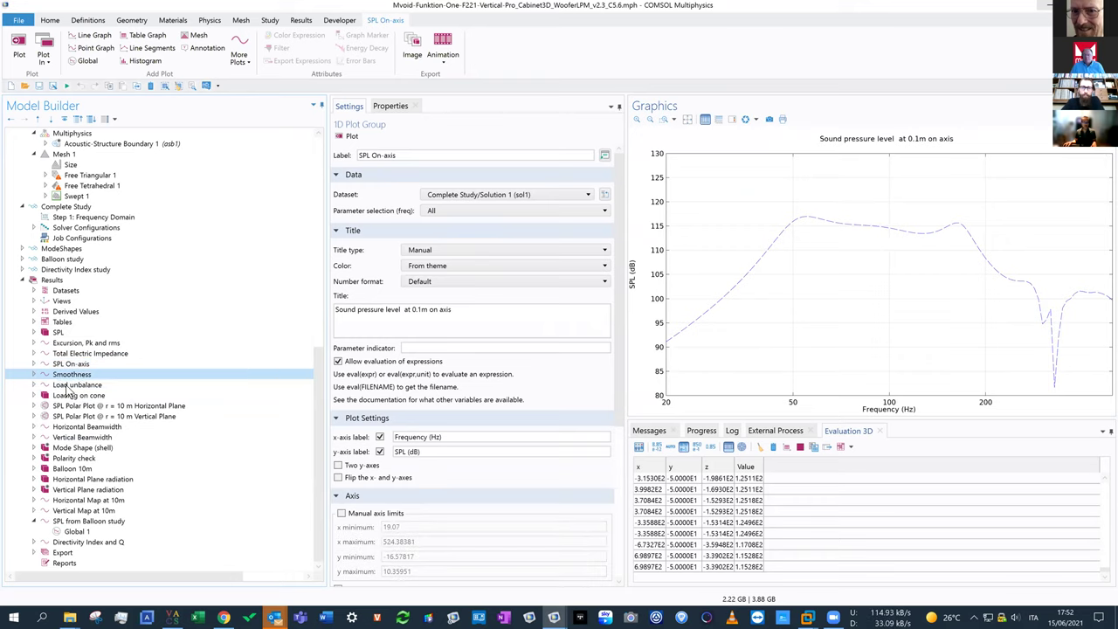
pyautogui.click(68, 385)
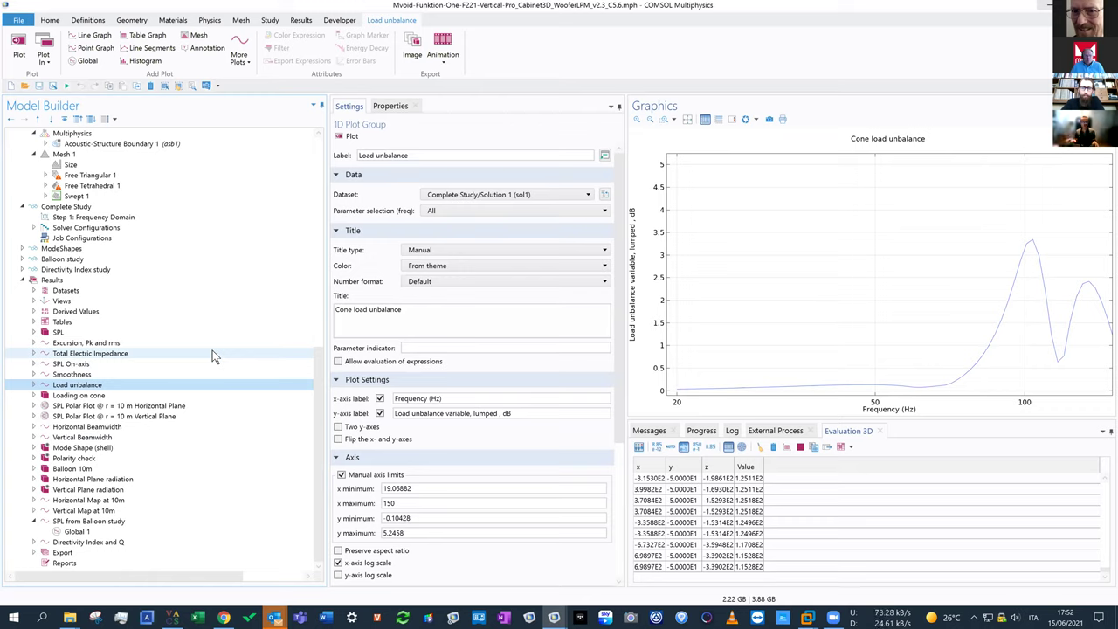
pyautogui.click(84, 409)
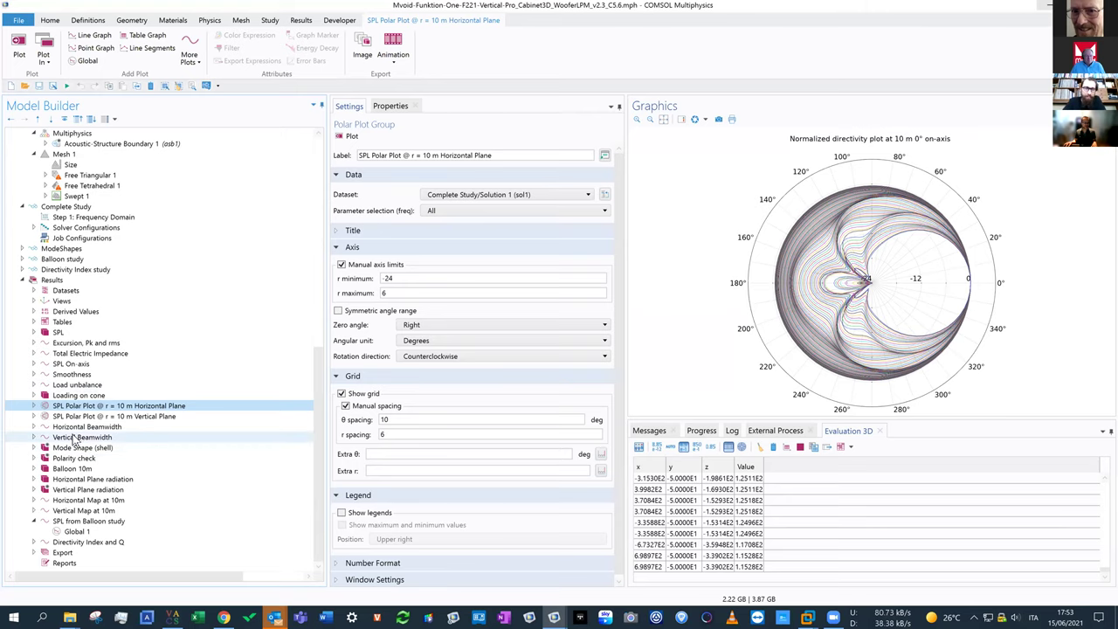
pyautogui.click(82, 502)
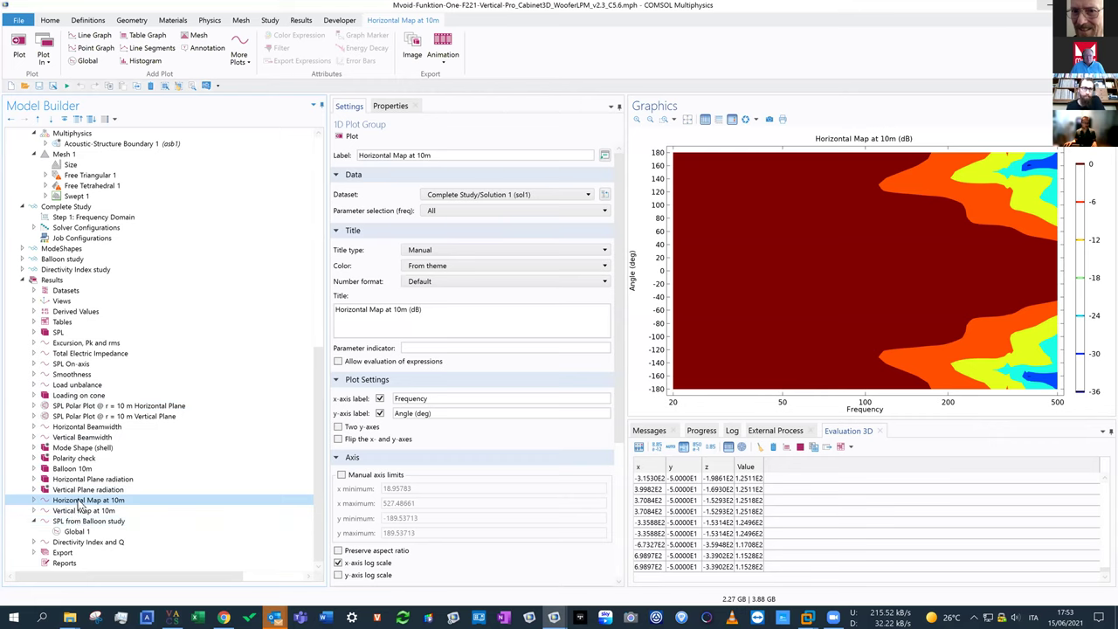
pyautogui.click(80, 511)
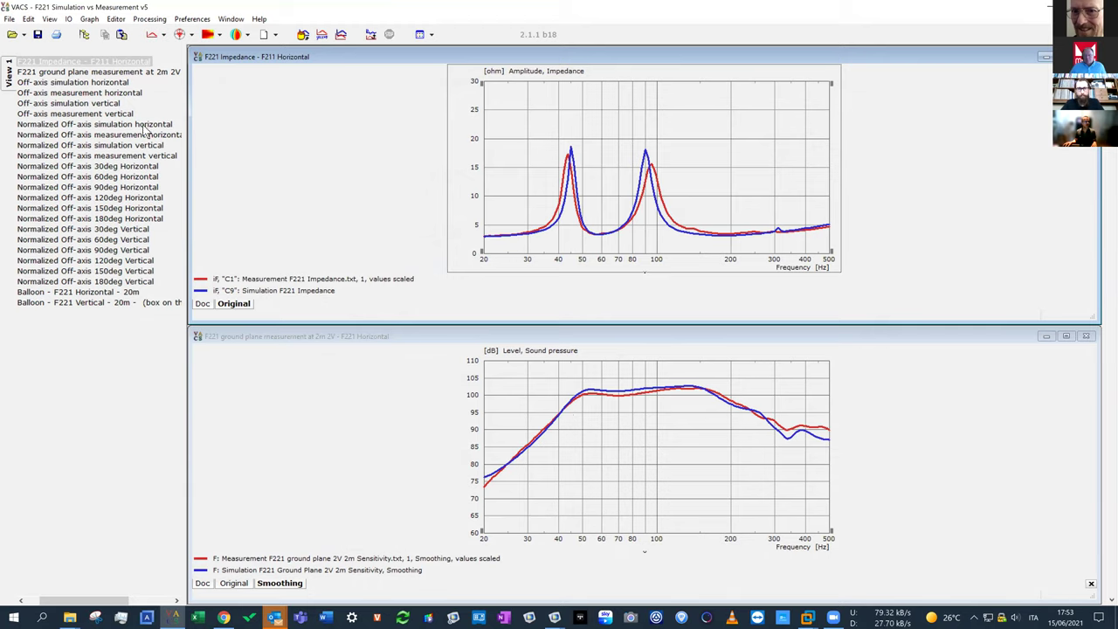
# - In the VACS simulation-versus-measurement project, compare the horizontal off-axis curves, highlighting the 30° simulation curve and browsing the curve legend
pyautogui.click(75, 84)
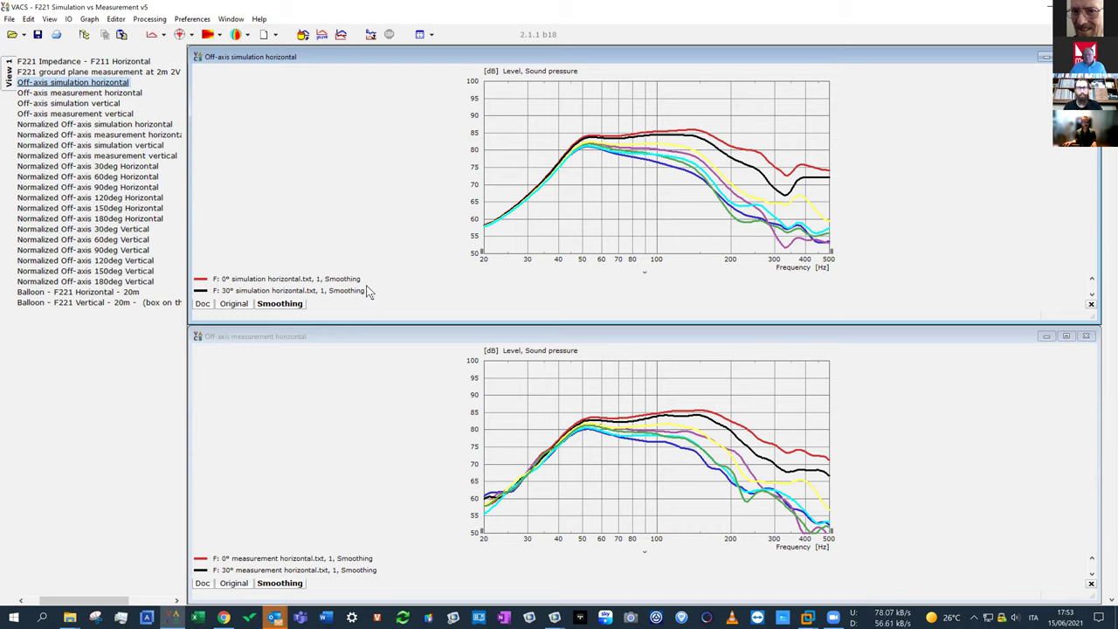
pyautogui.click(289, 291)
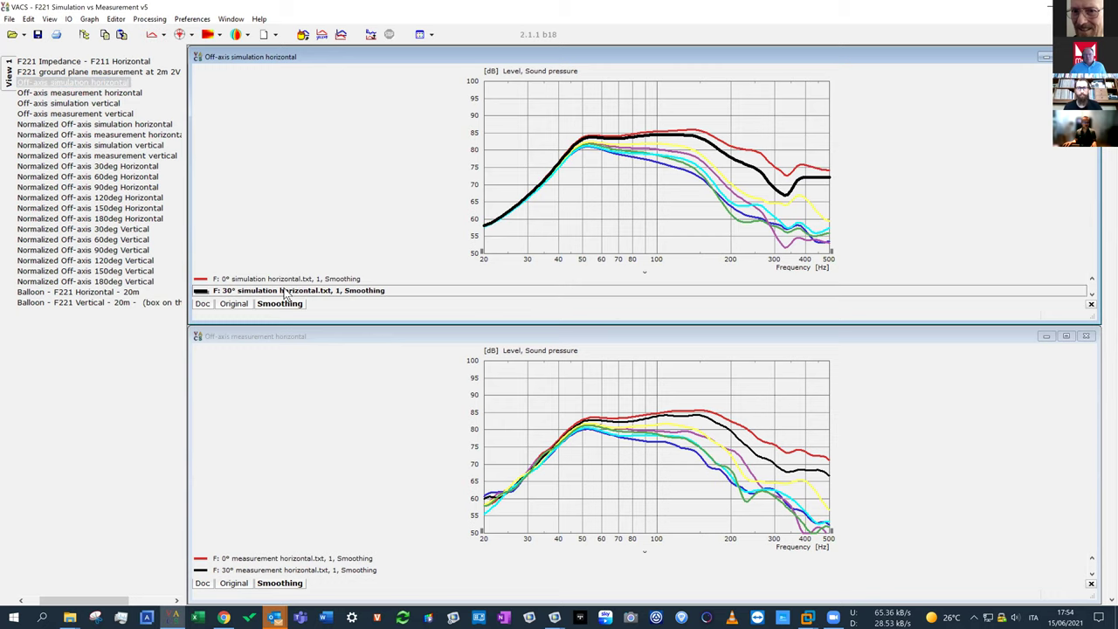
pyautogui.scroll(-2, 273, 292)
pyautogui.scroll(-2, 273, 292)
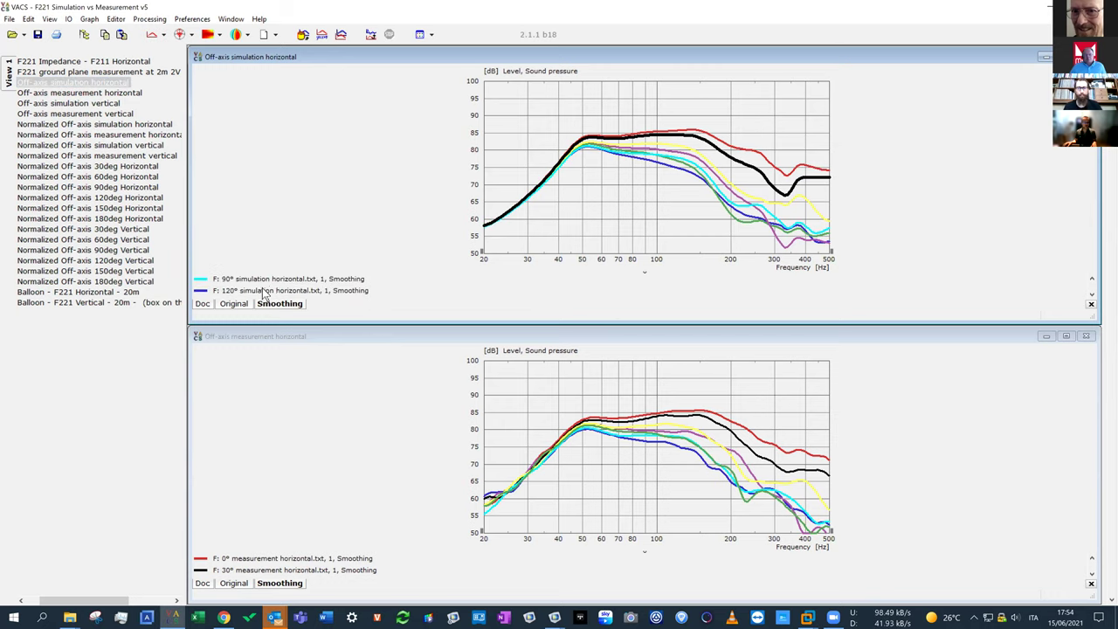
pyautogui.scroll(5, 273, 293)
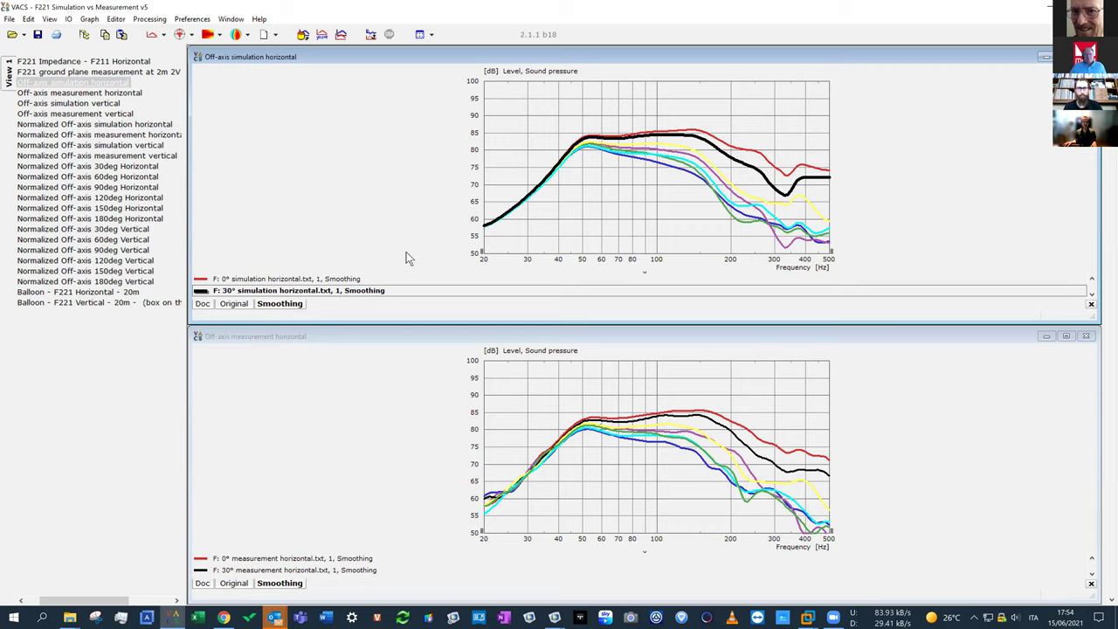
# - Compare simulated and measured vertical off-axis curves, plus the normalized off-axis curves for both horizontal and vertical orientations
pyautogui.click(80, 106)
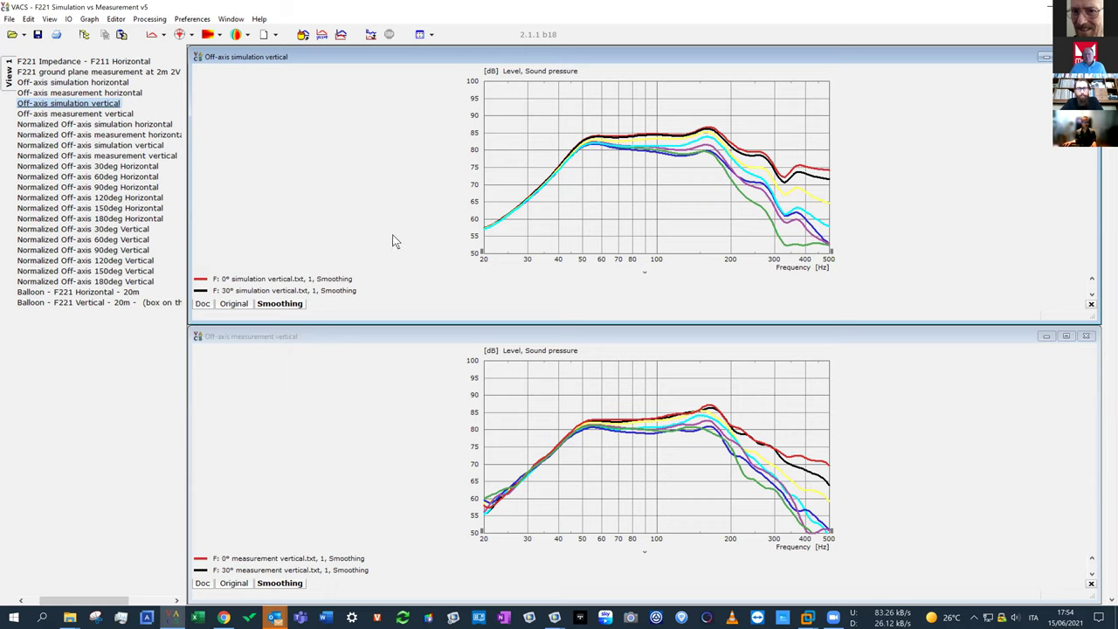
pyautogui.click(87, 125)
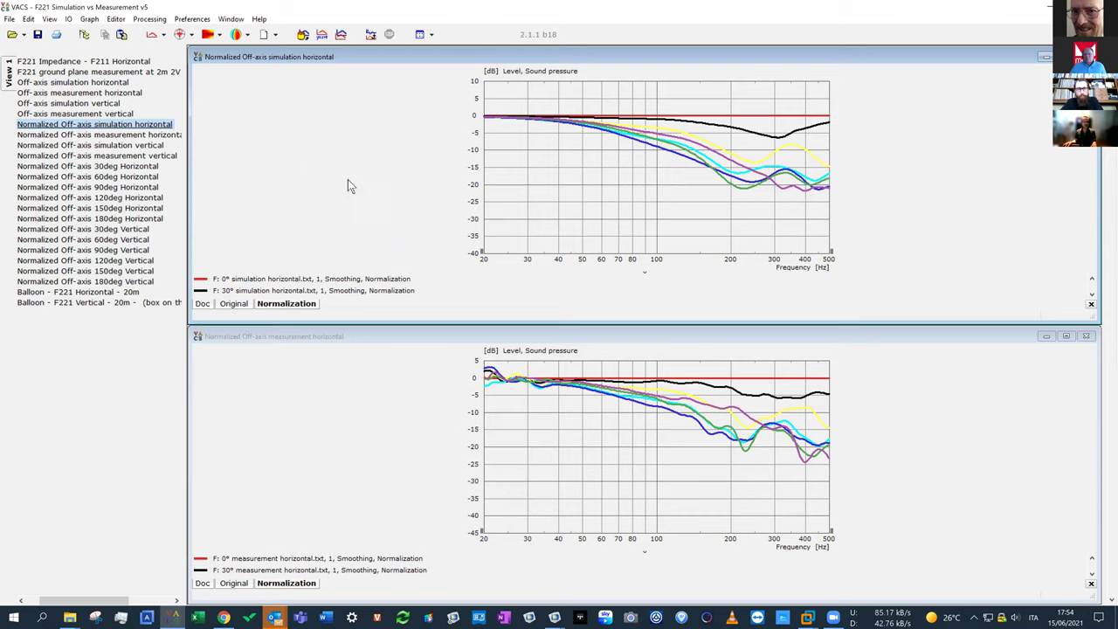
pyautogui.click(131, 145)
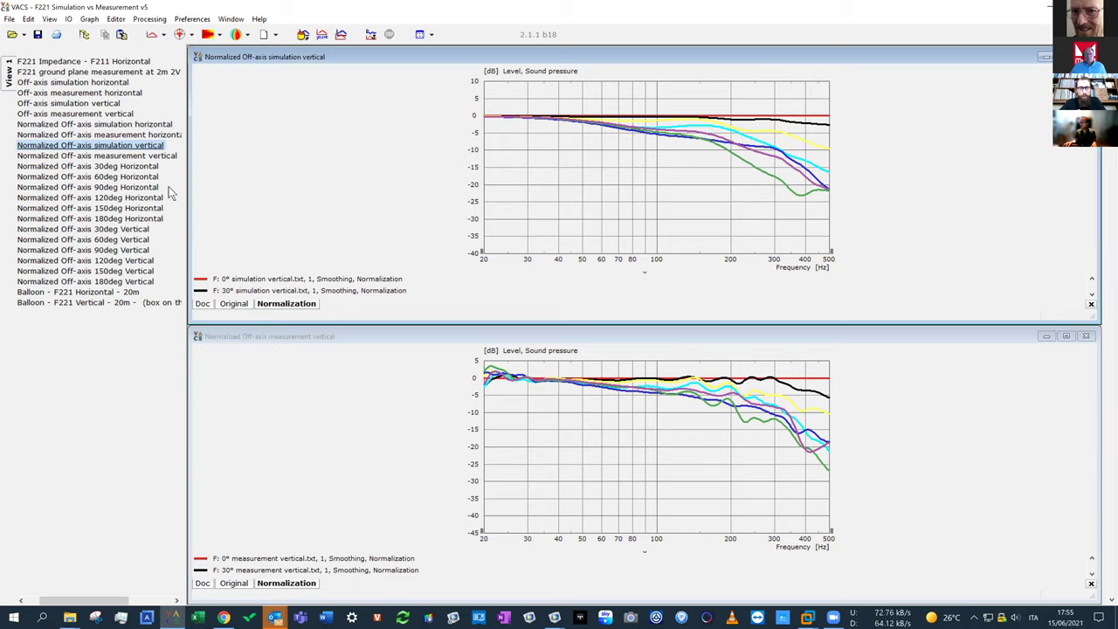
pyautogui.click(98, 125)
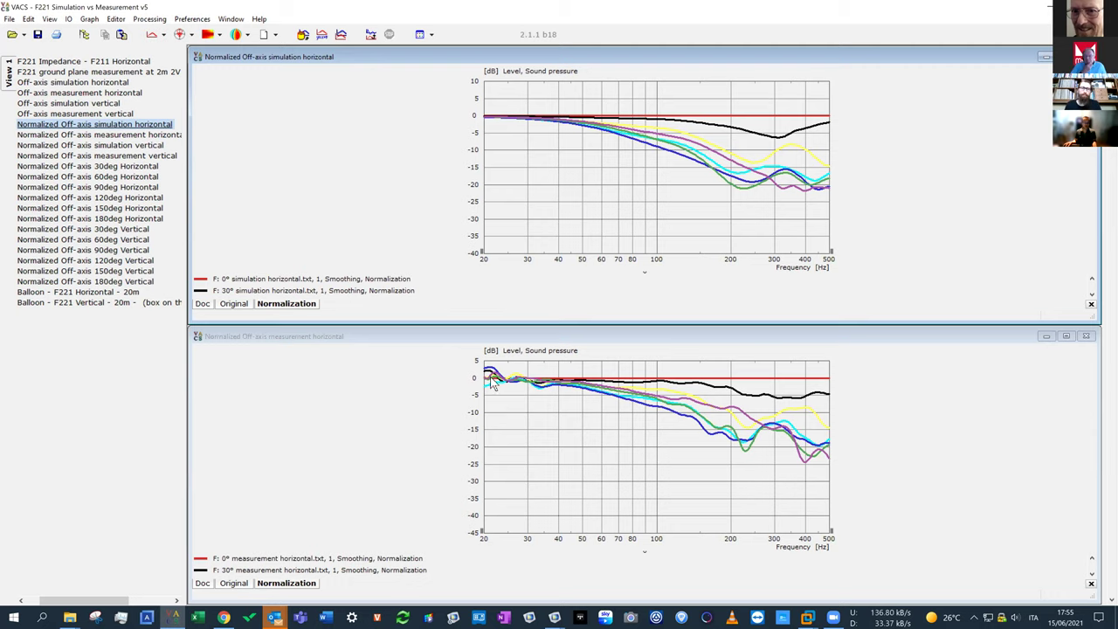
# - Compare measurement and simulation in the normalized horizontal off-axis graphs from 30° through 180°
pyautogui.click(91, 166)
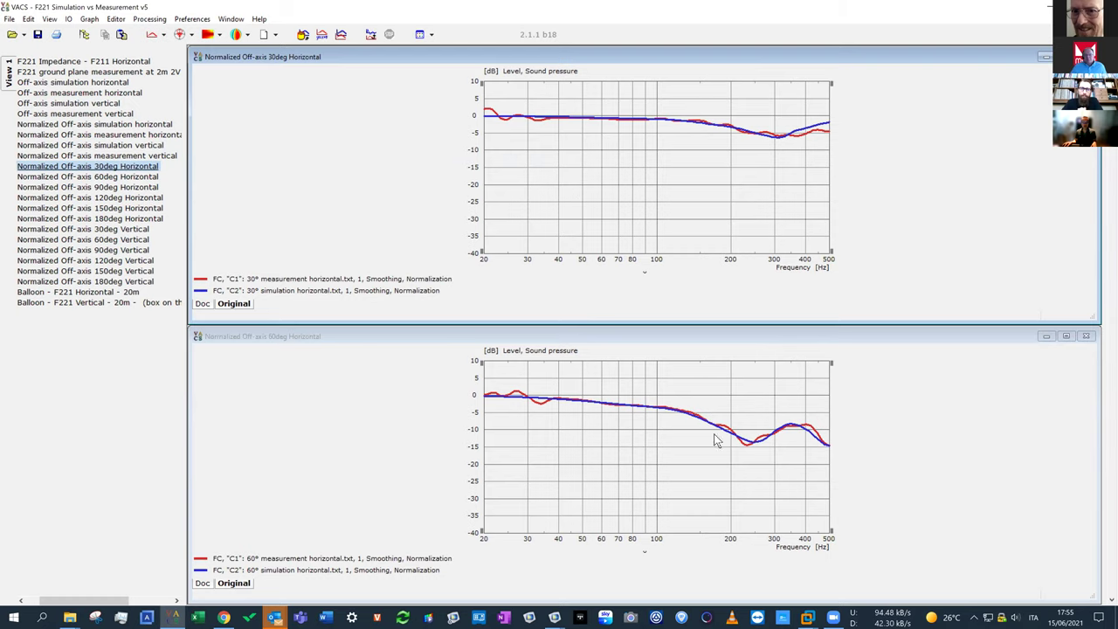
pyautogui.click(99, 176)
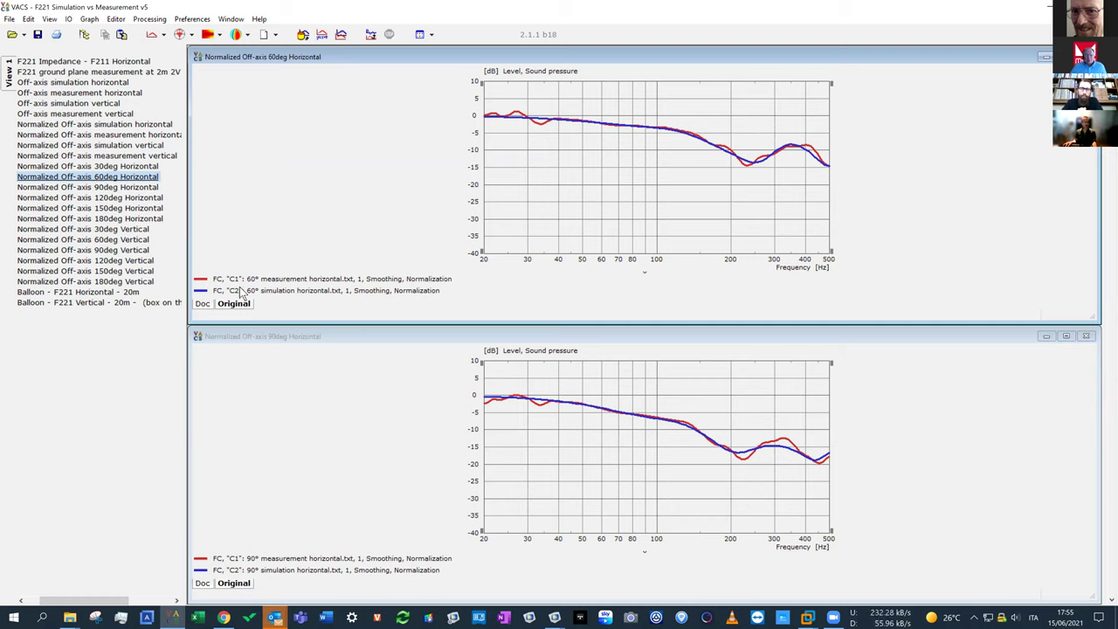
pyautogui.click(101, 187)
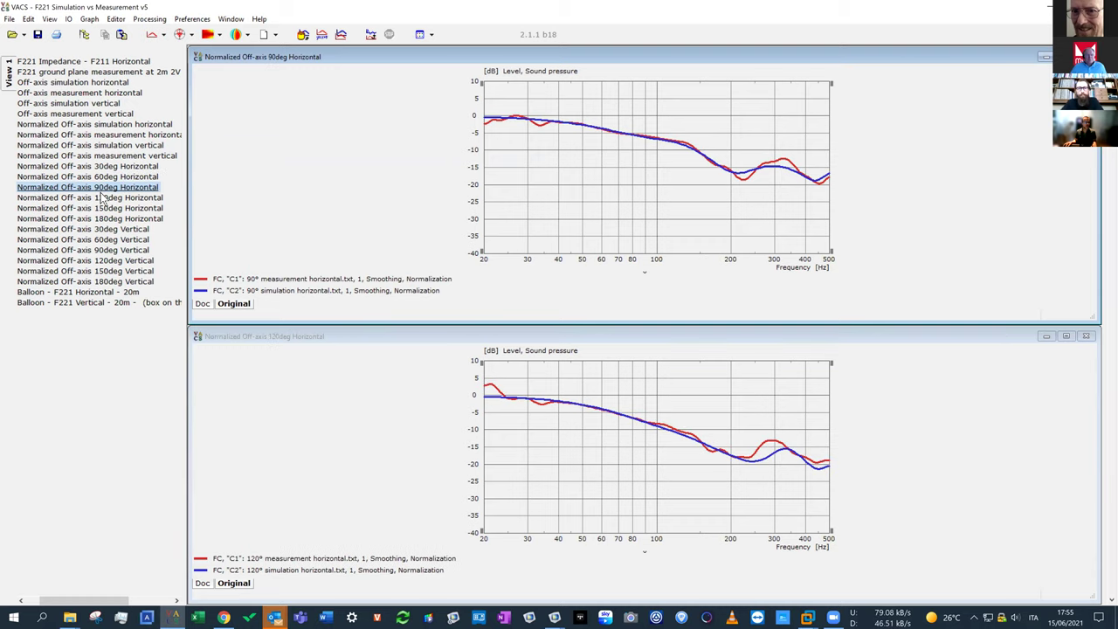
pyautogui.click(103, 199)
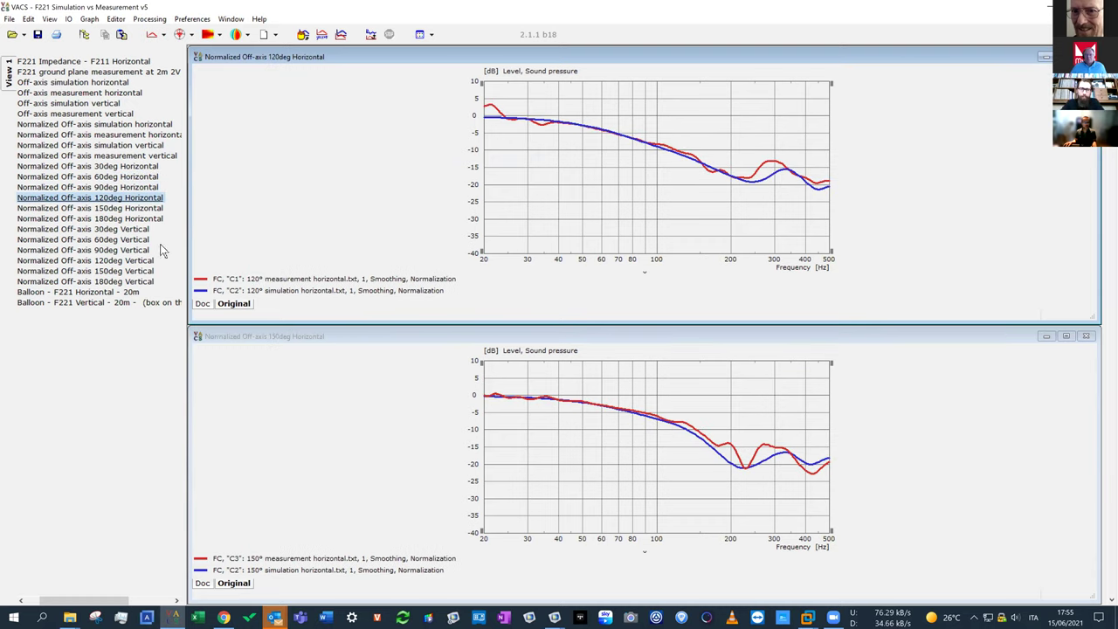
pyautogui.click(113, 219)
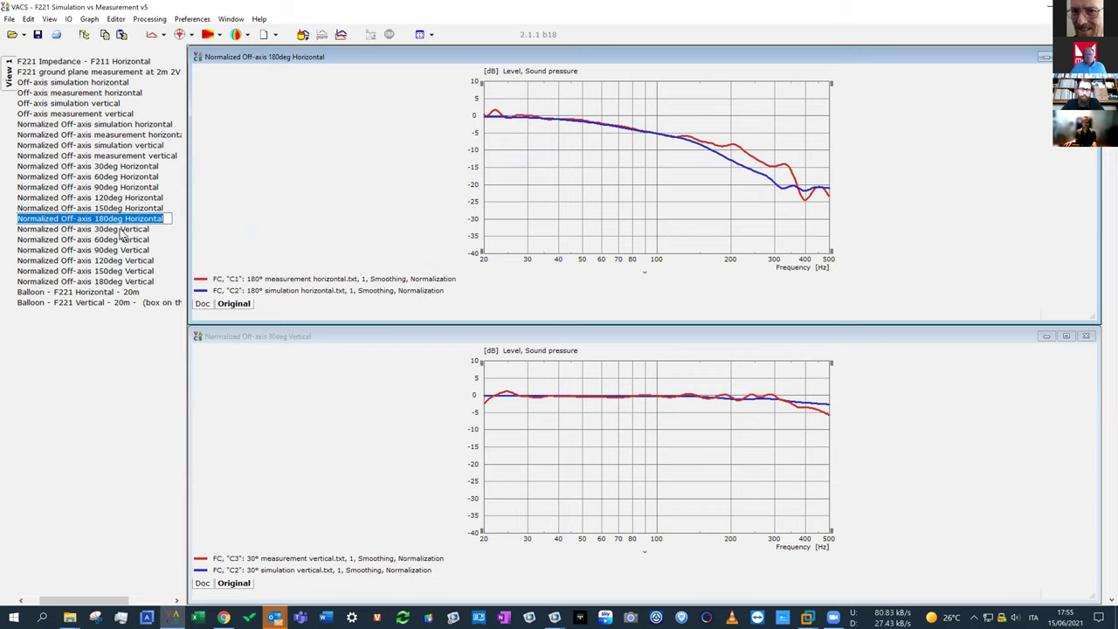
# - Compare measurement and simulation in the normalized vertical off-axis graphs from 30° through 180°
pyautogui.click(110, 230)
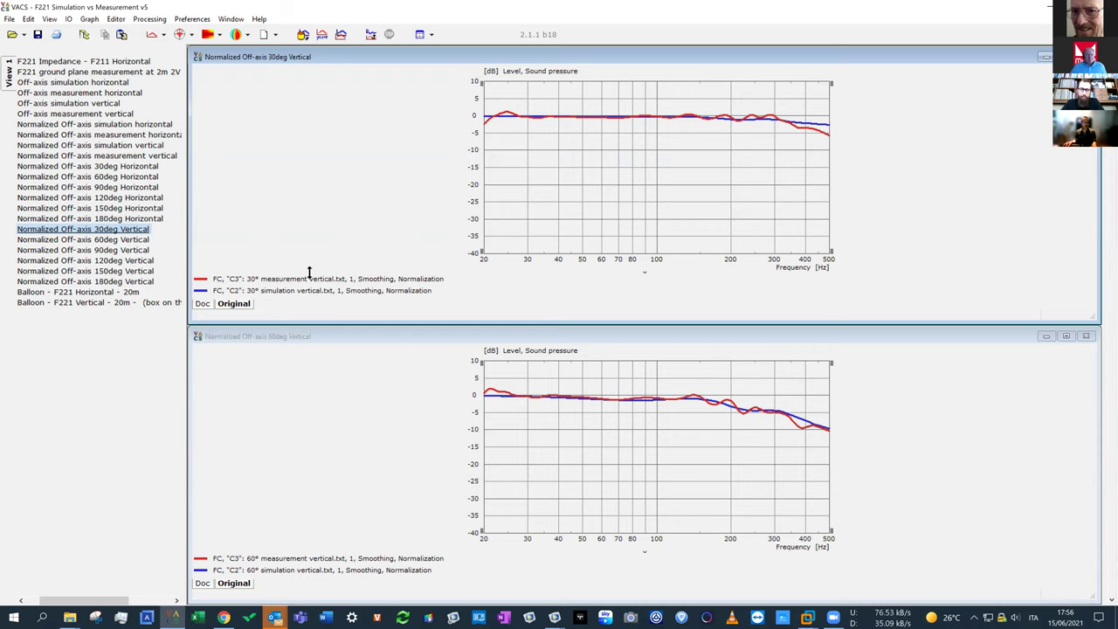
pyautogui.click(112, 251)
pyautogui.click(111, 251)
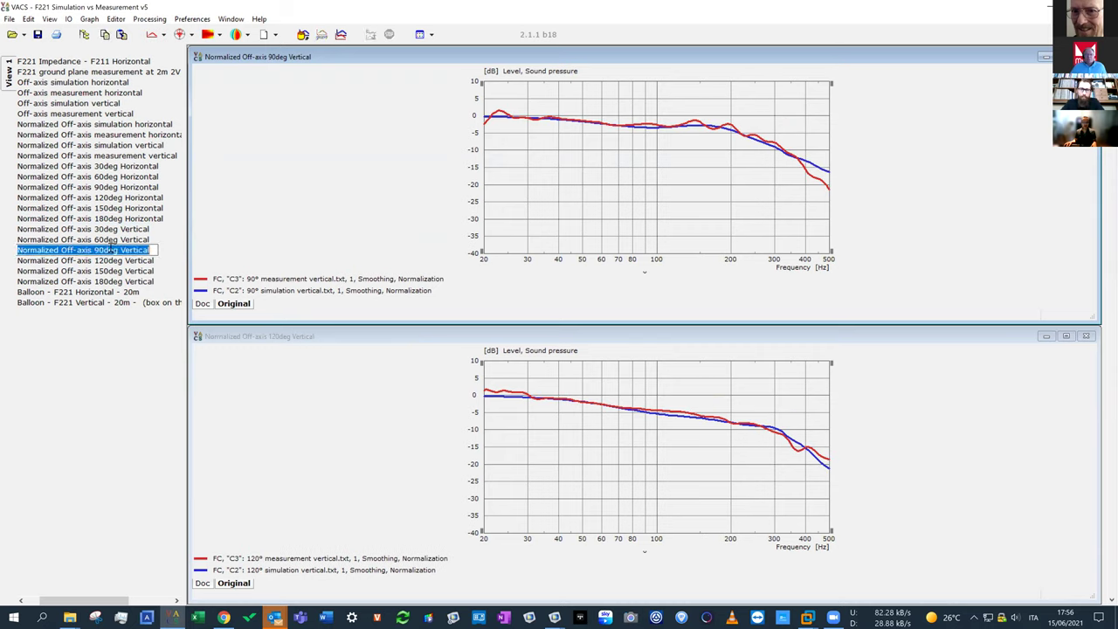
pyautogui.press('Escape')
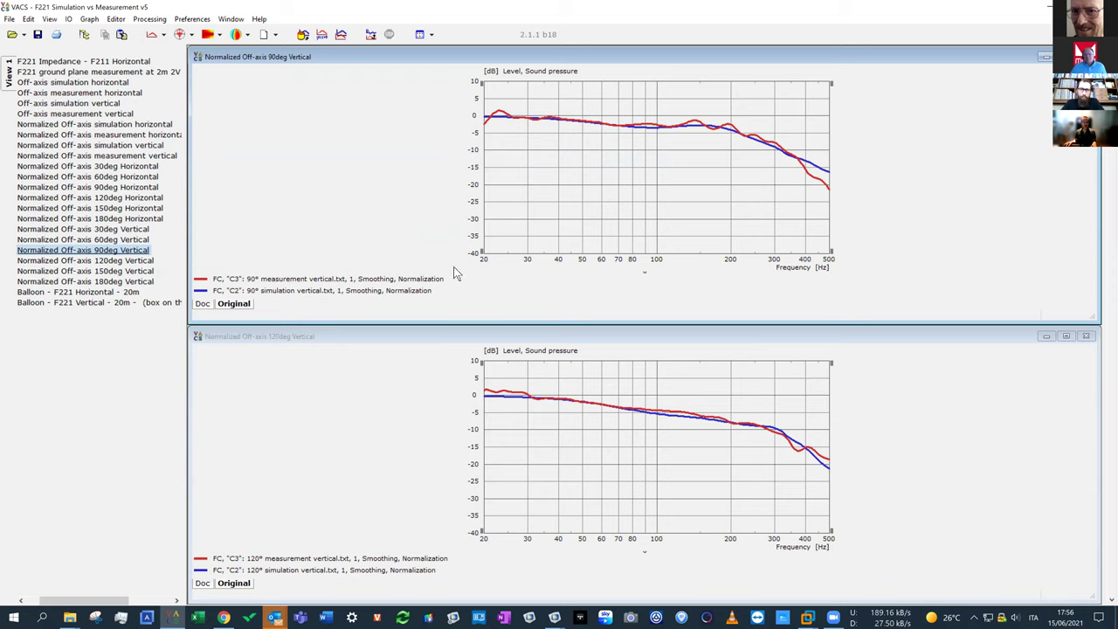
pyautogui.click(122, 272)
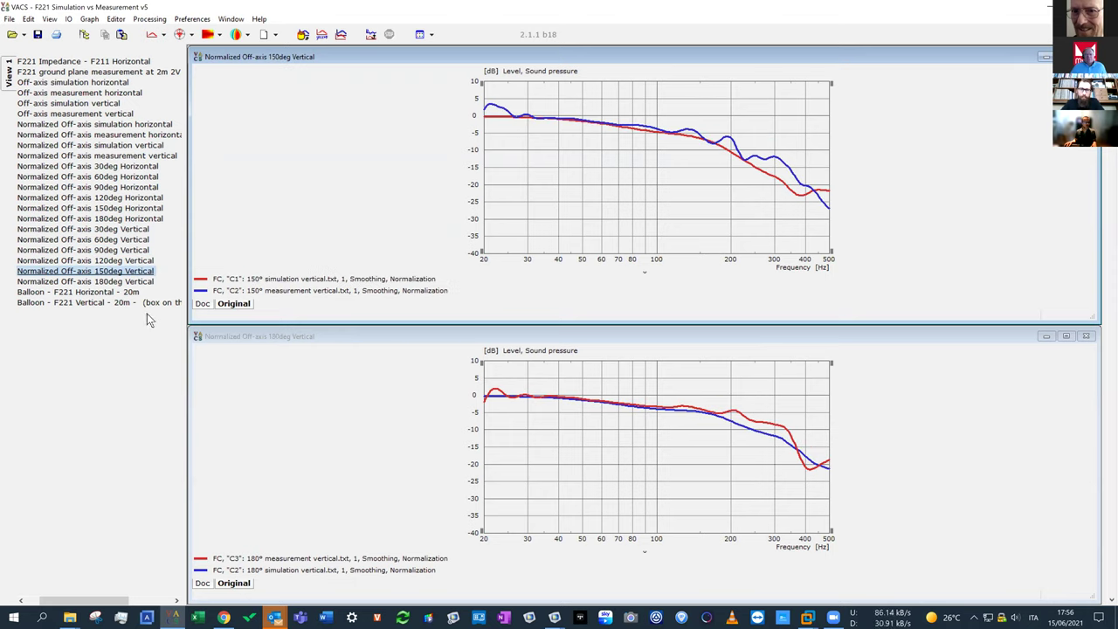
# - Open the F221 Horizontal 20m balloon graph to examine it alongside the vertical one
pyautogui.click(96, 293)
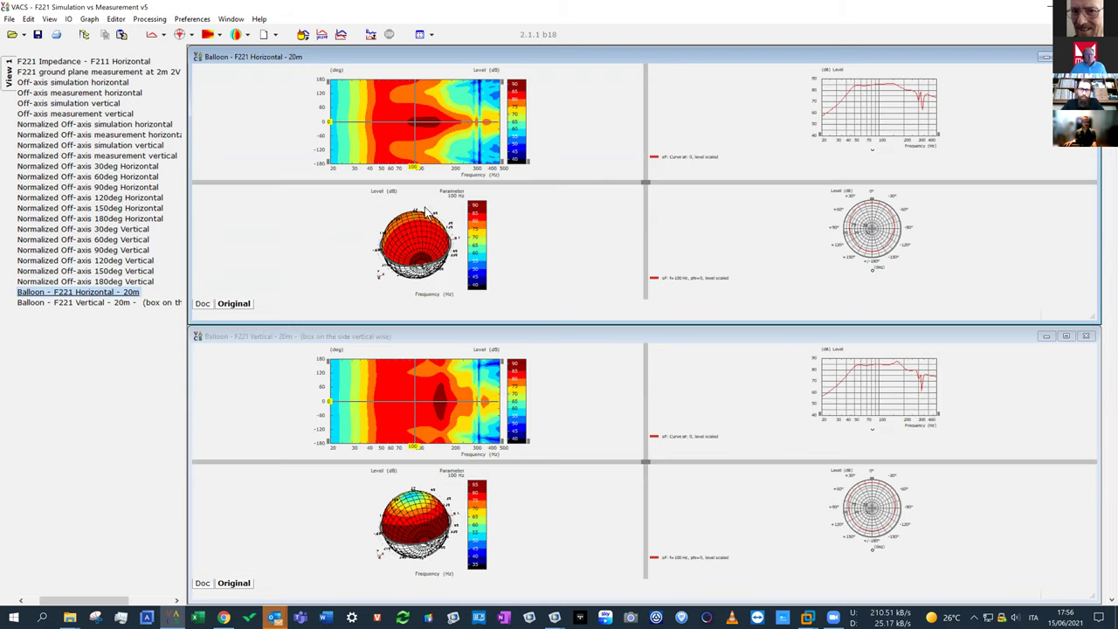